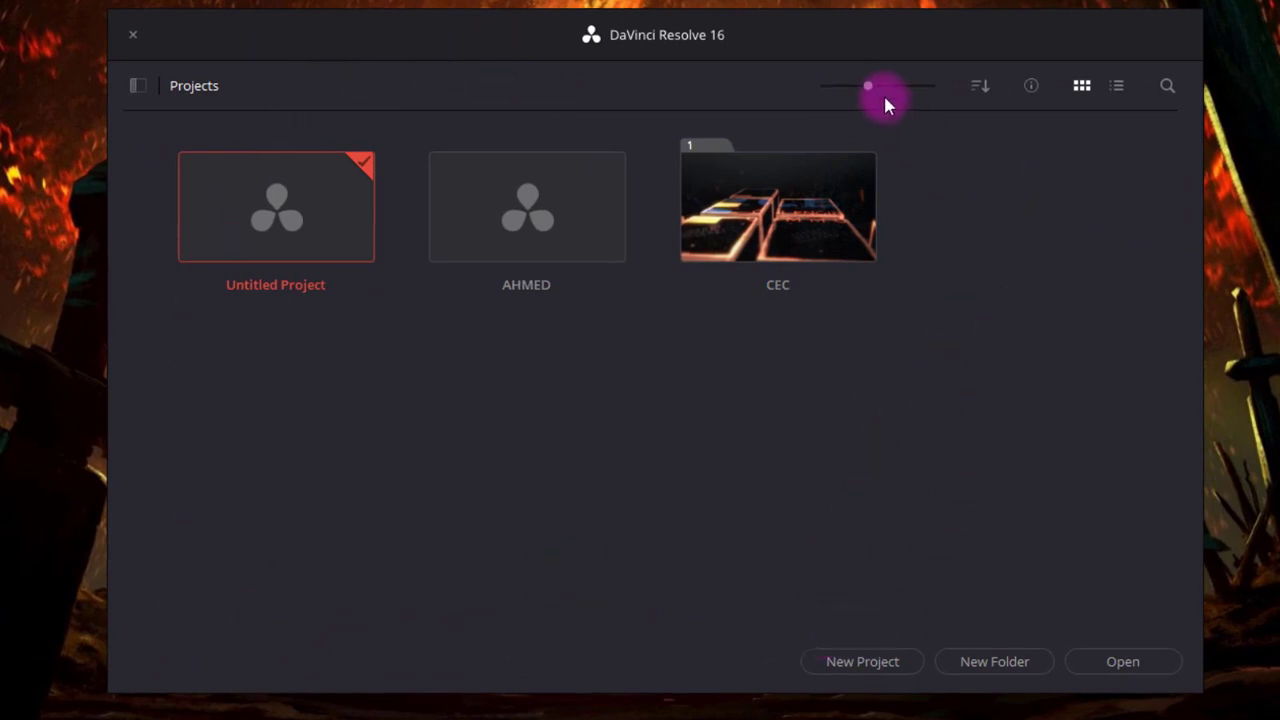
# - Enlarge the project thumbnails and open the project shown between Untitled Project and CEC
pyautogui.moveTo(868, 88); pyautogui.dragTo(916, 90)
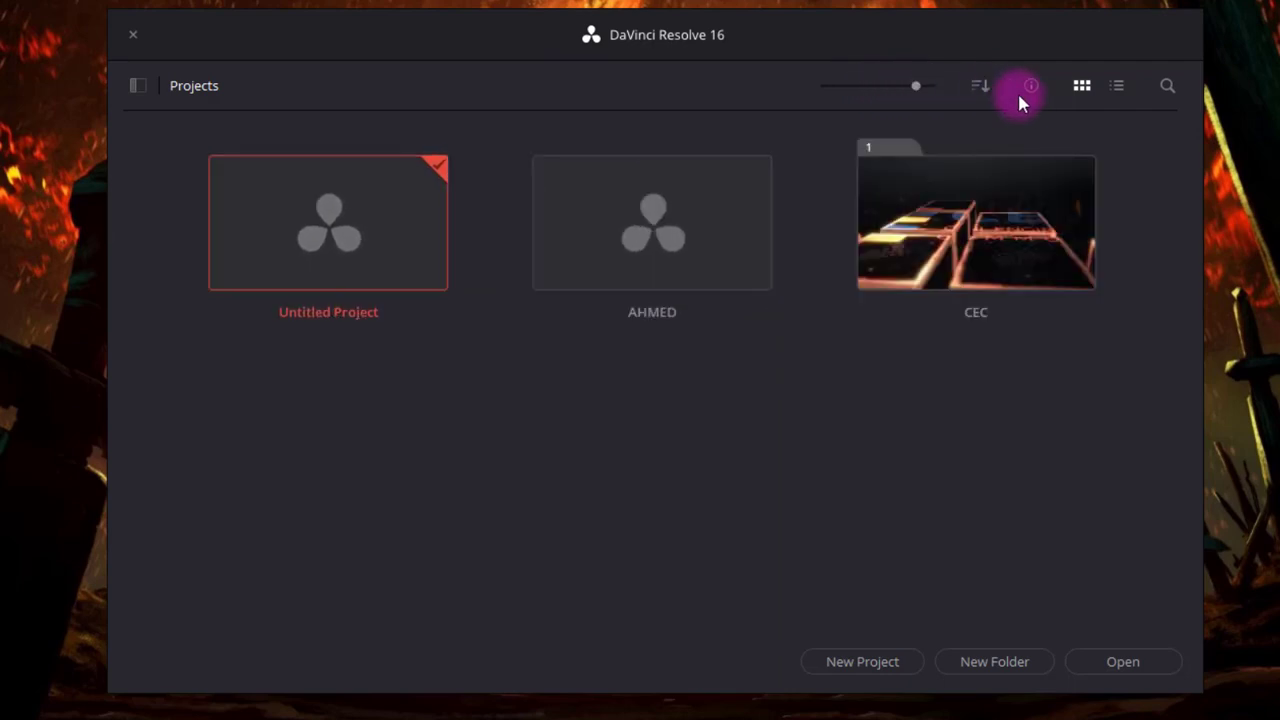
pyautogui.click(1116, 88)
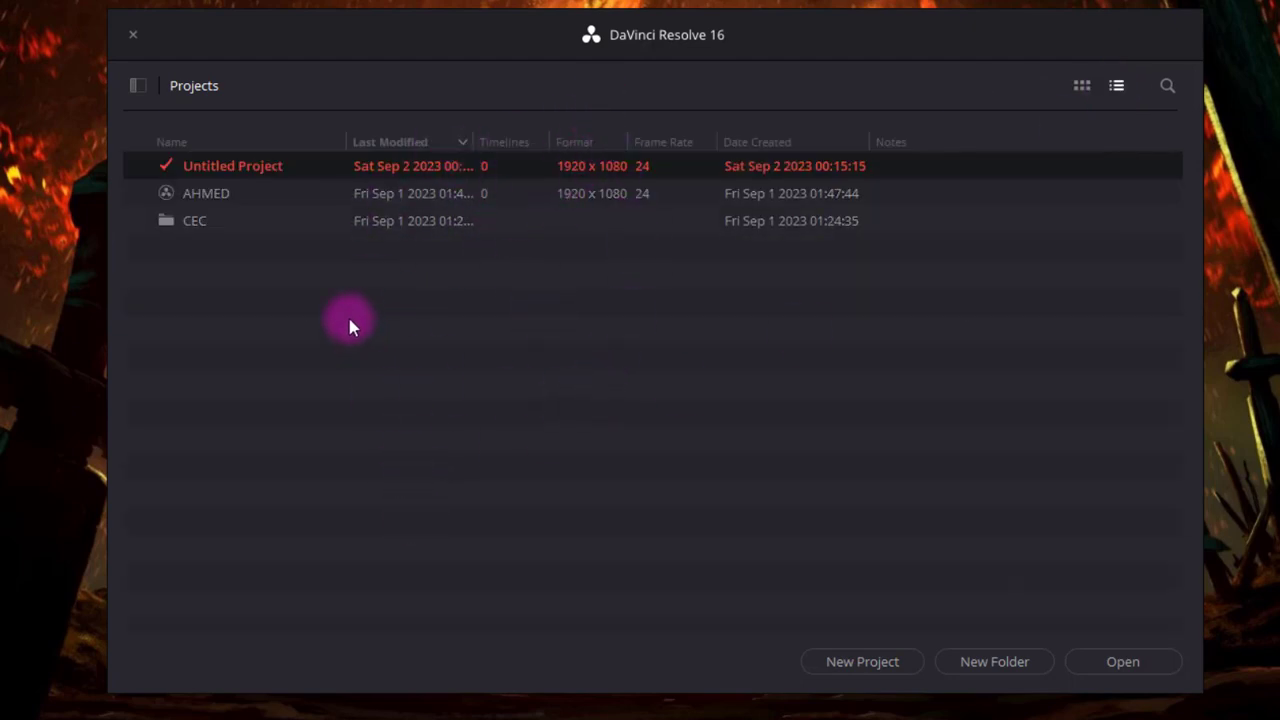
pyautogui.click(1083, 88)
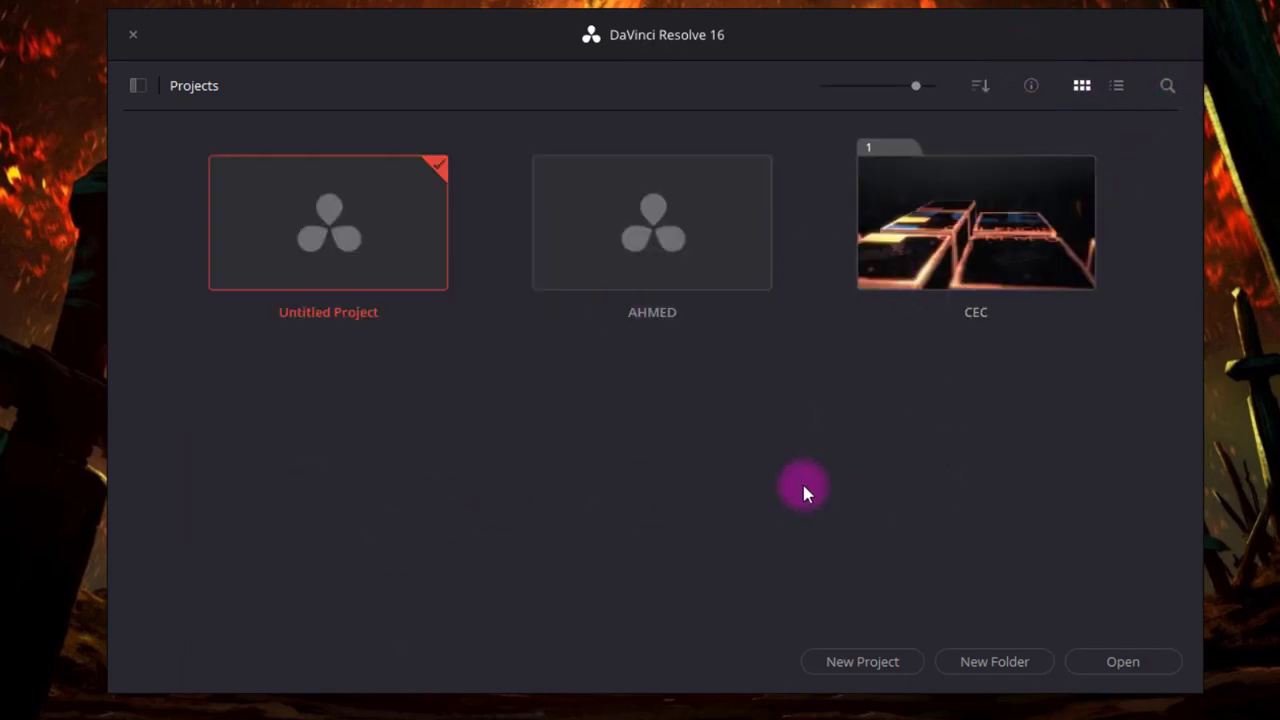
pyautogui.doubleClick(650, 220)
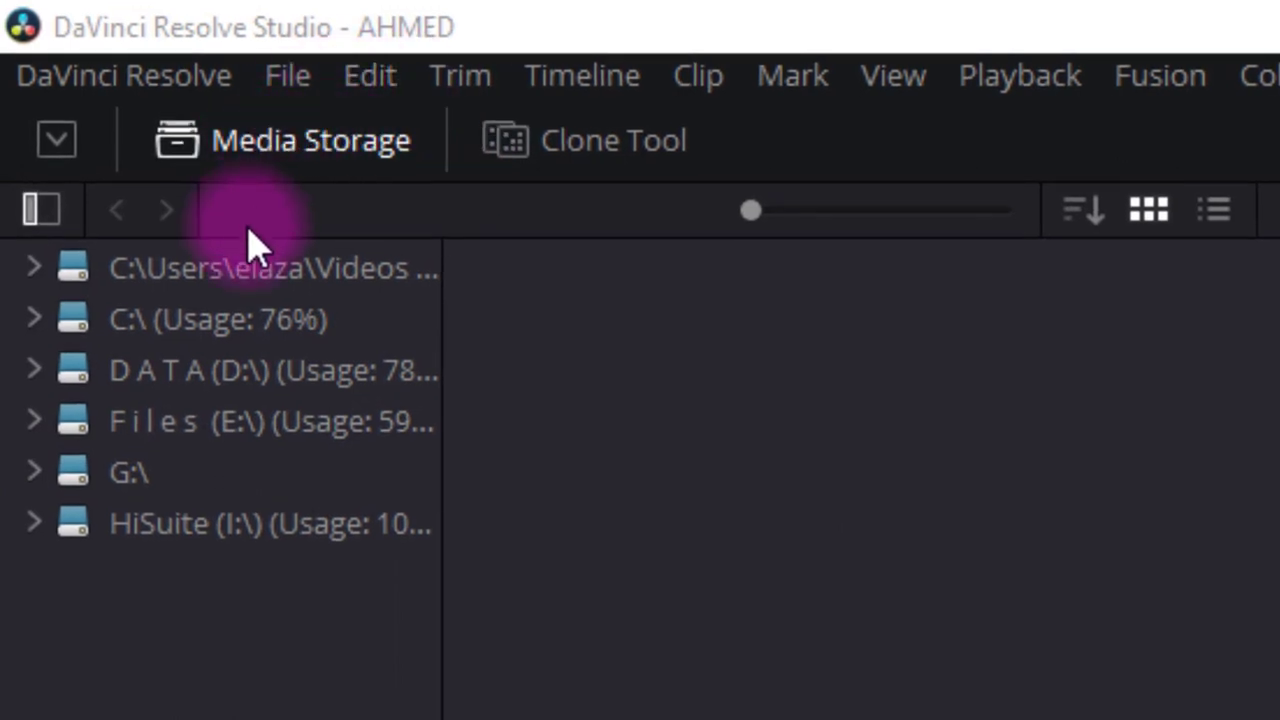
# - Browse the folders on the D: and E: drives in the media storage
pyautogui.click(212, 380)
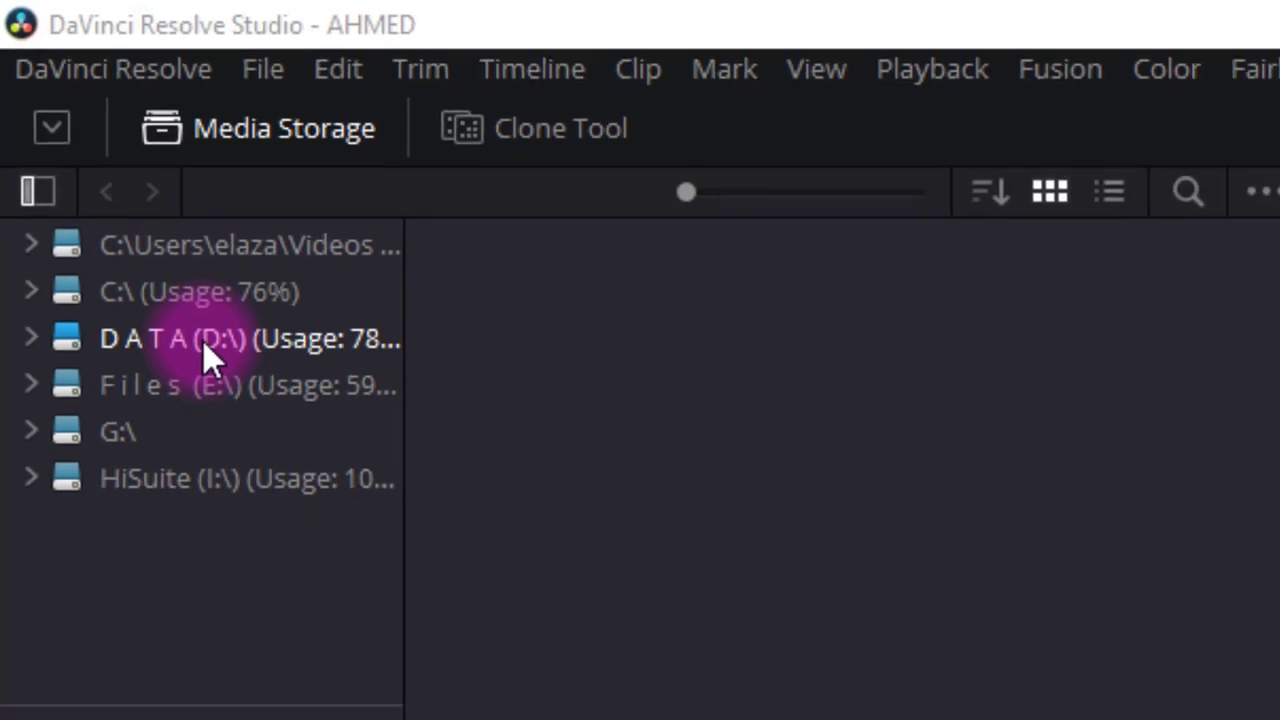
pyautogui.click(203, 341)
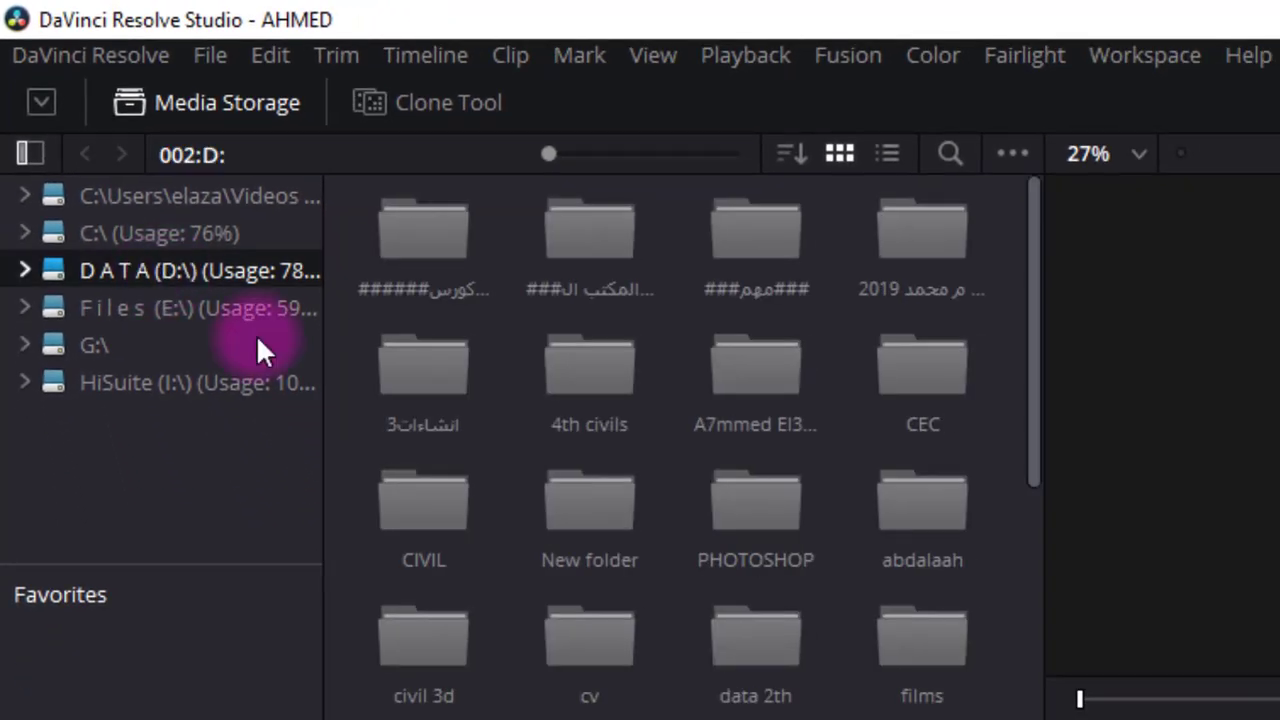
pyautogui.scroll(-1, 620, 500)
pyautogui.scroll(2, 665, 648)
pyautogui.click(216, 305)
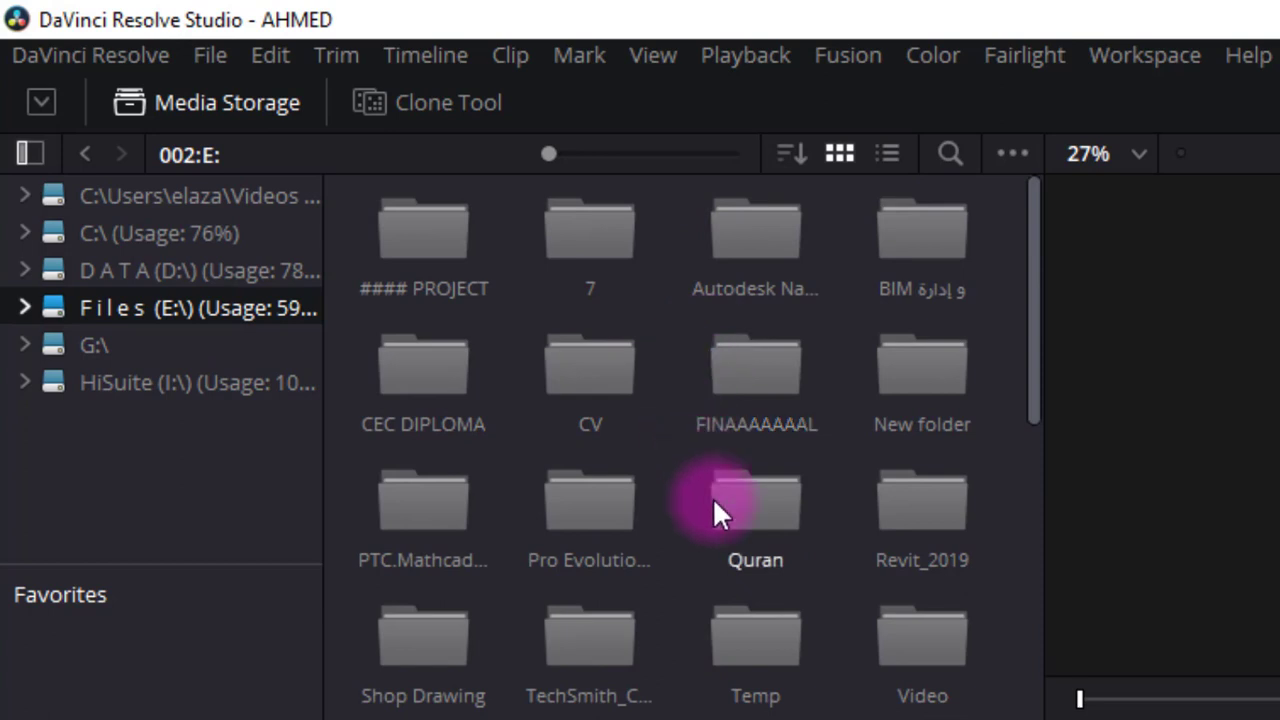
pyautogui.scroll(-3, 712, 497)
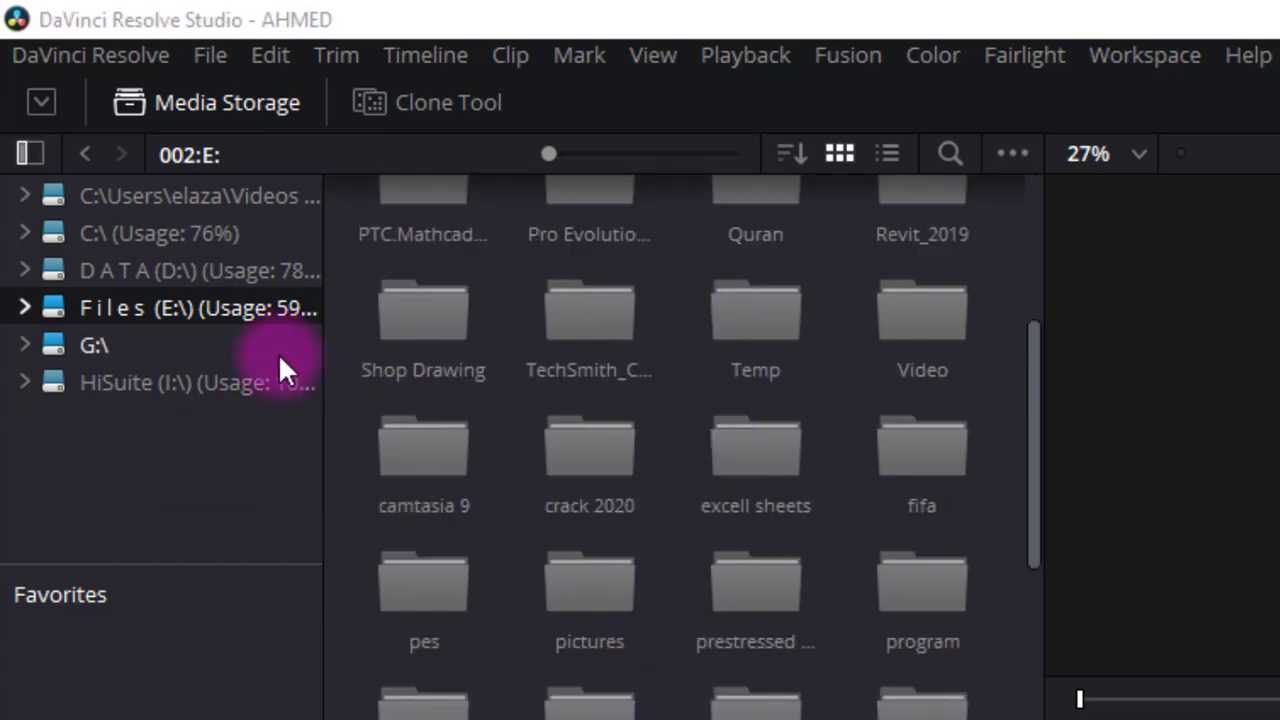
# - Add the TEST CEC folder from the Desktop as a new media storage location
pyautogui.rightClick(178, 462)
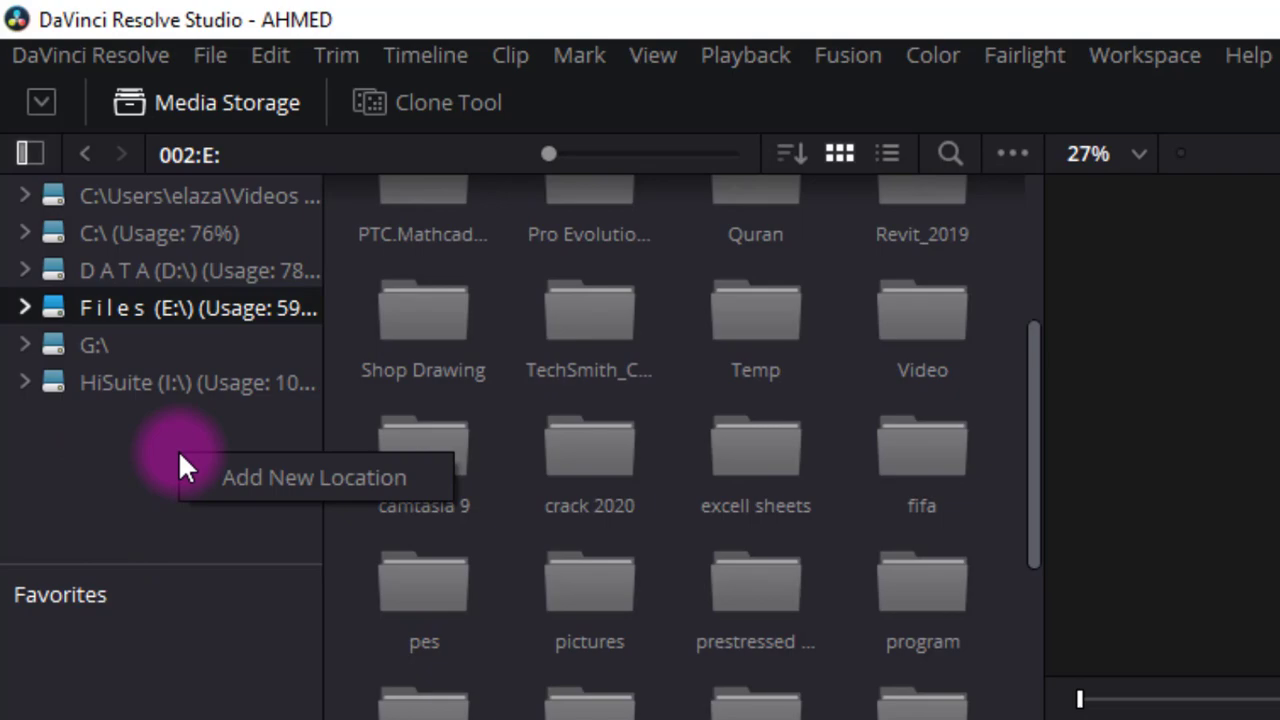
pyautogui.click(259, 482)
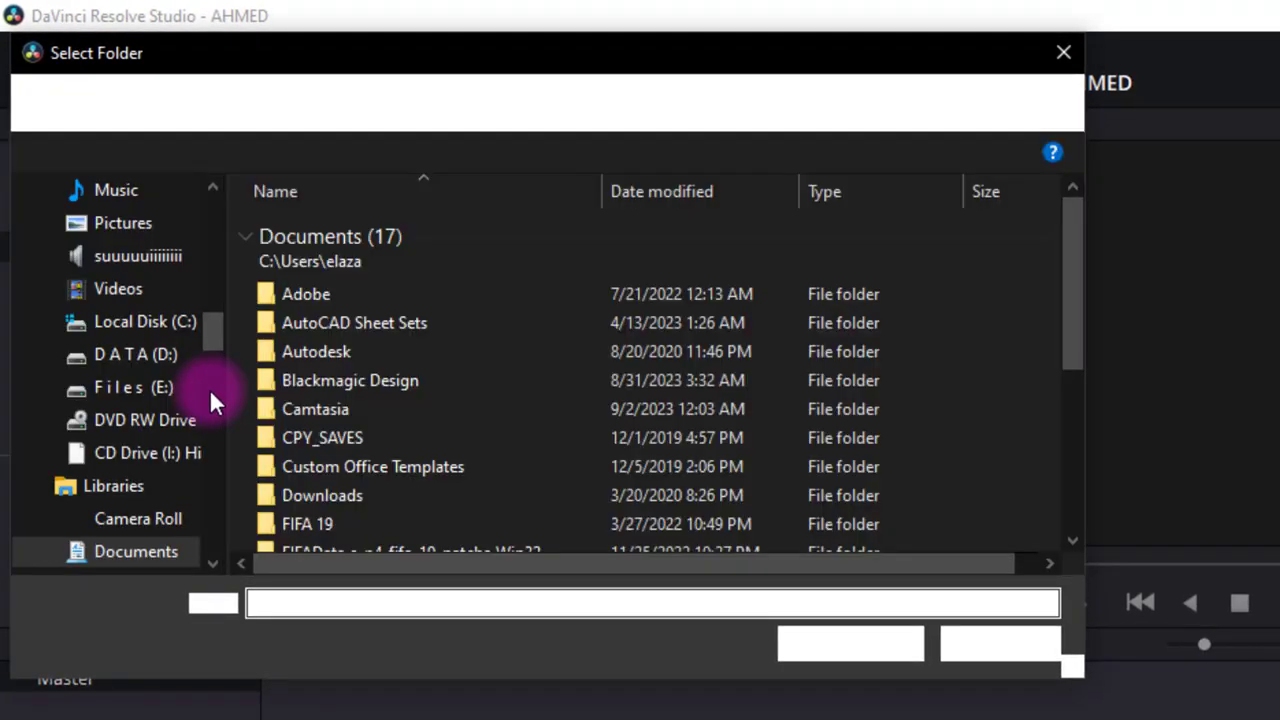
pyautogui.scroll(10, 145, 350)
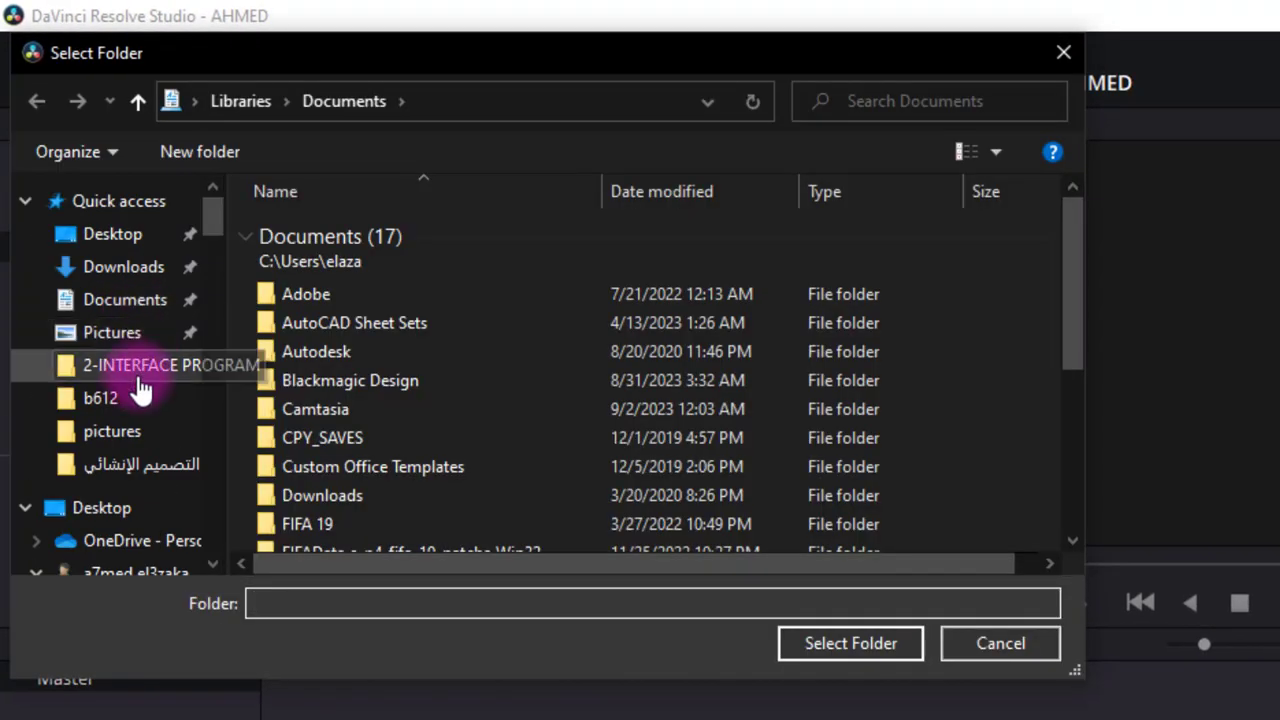
pyautogui.click(118, 240)
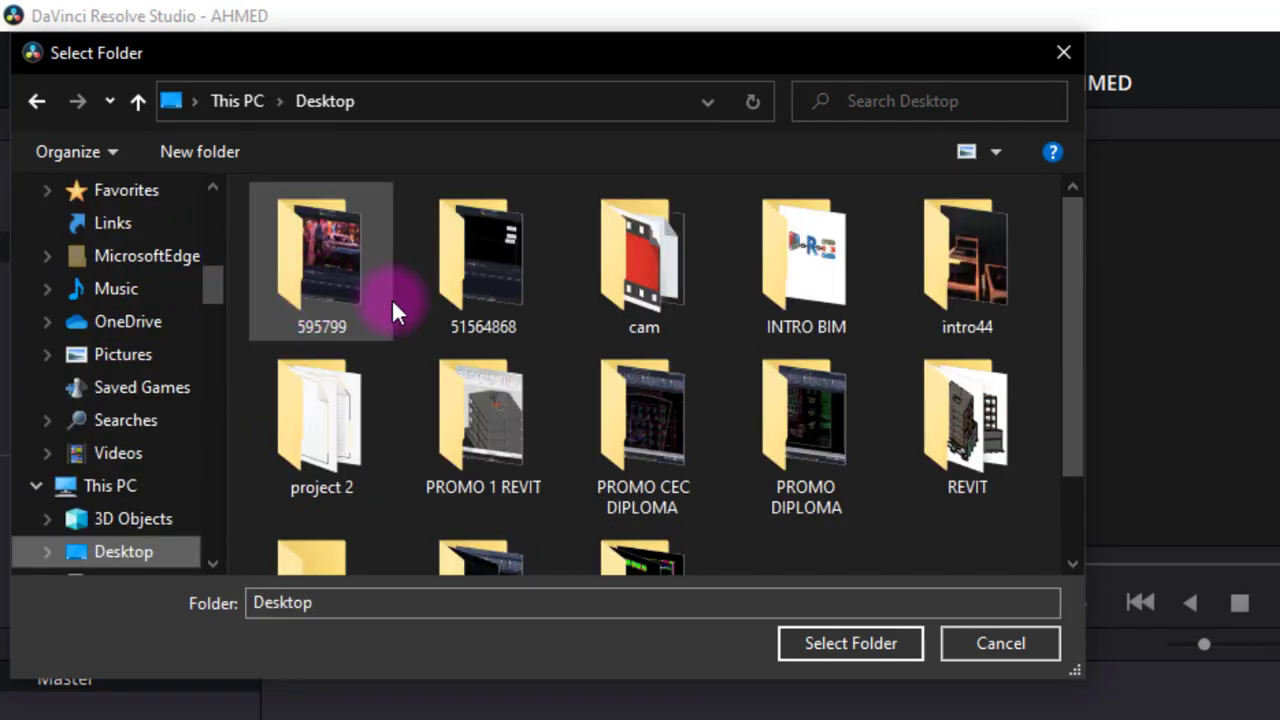
pyautogui.scroll(-1, 393, 330)
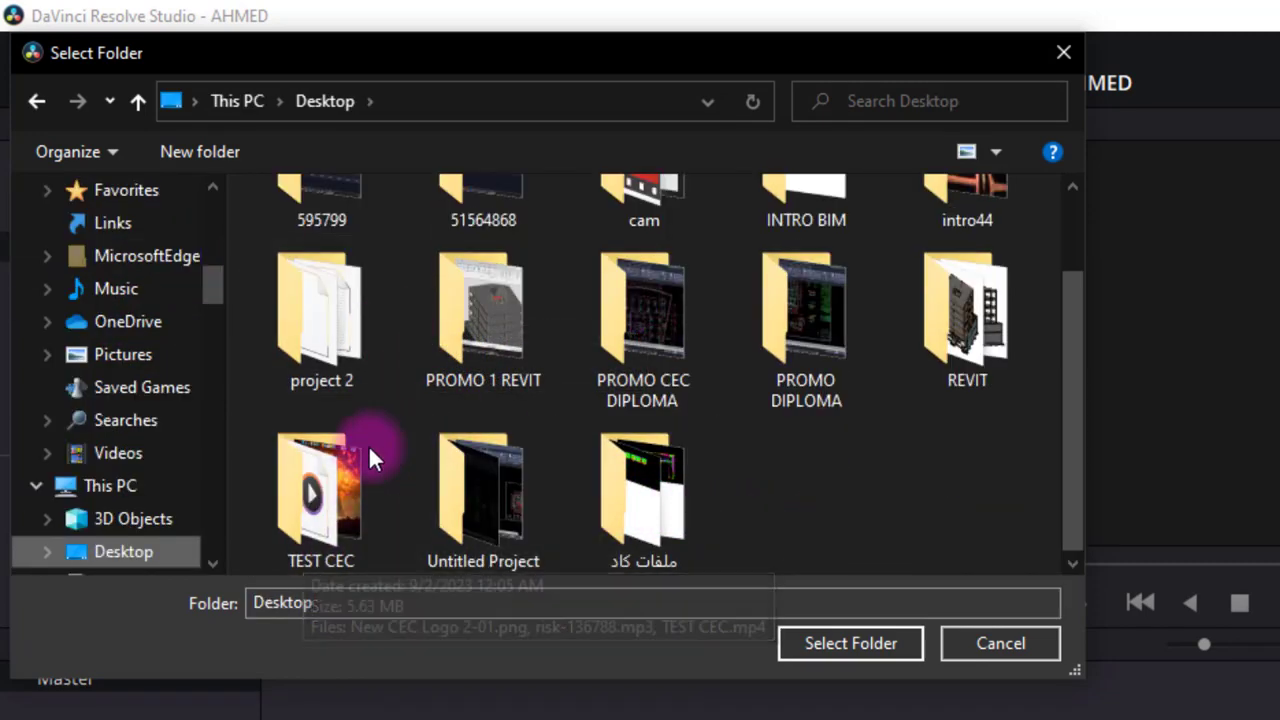
pyautogui.click(304, 494)
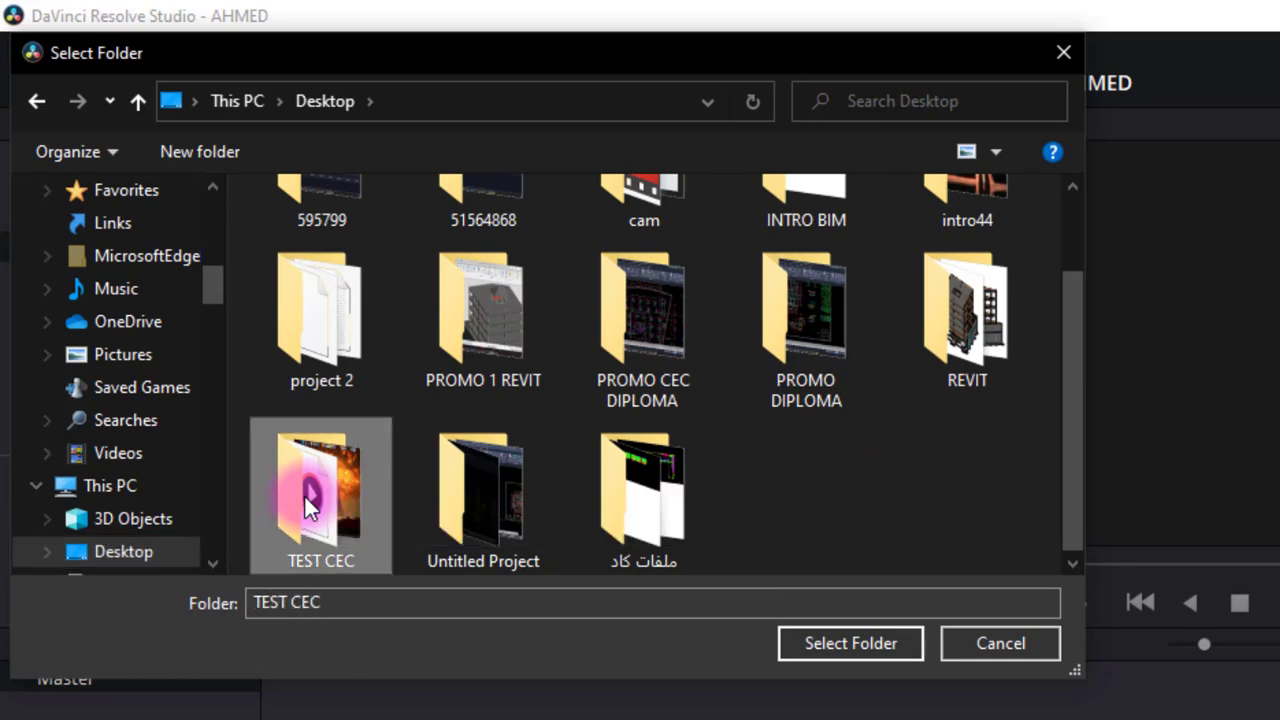
pyautogui.click(860, 648)
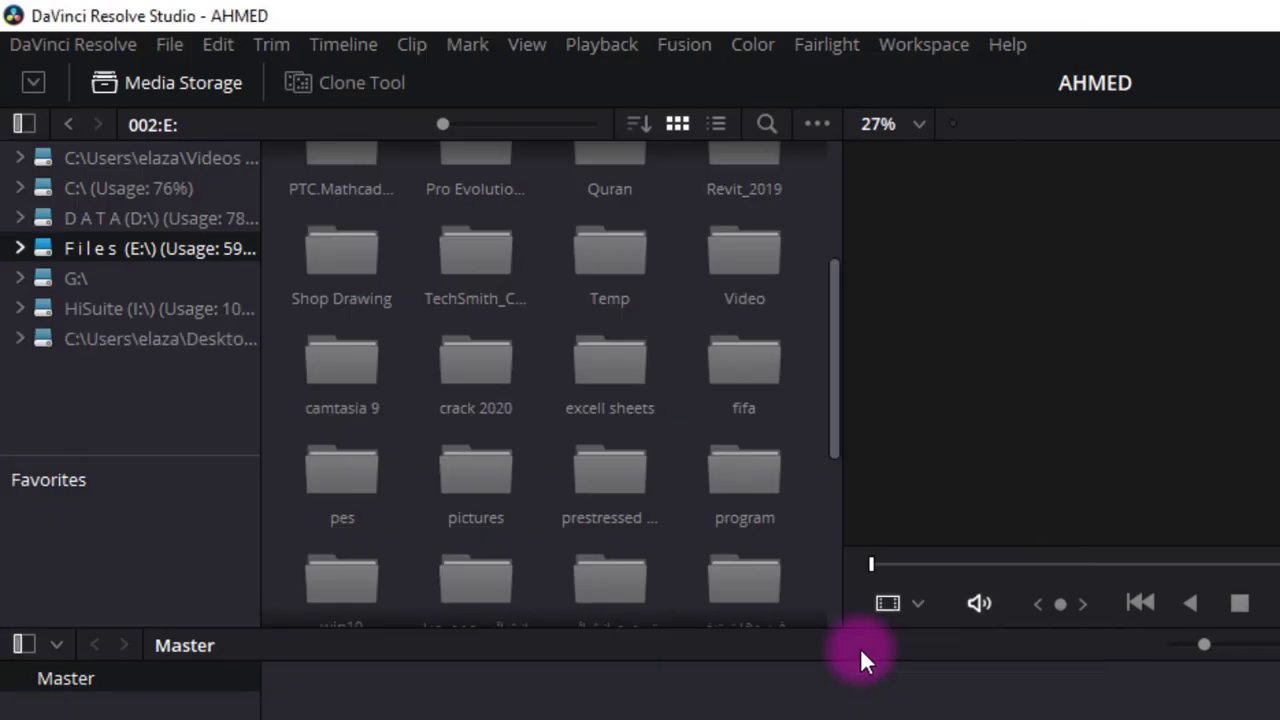
# - Show the contents of the added TEST CEC location and preview the New CEC Logo image and TEST CEC.mp4 in the viewer
pyautogui.click(220, 339)
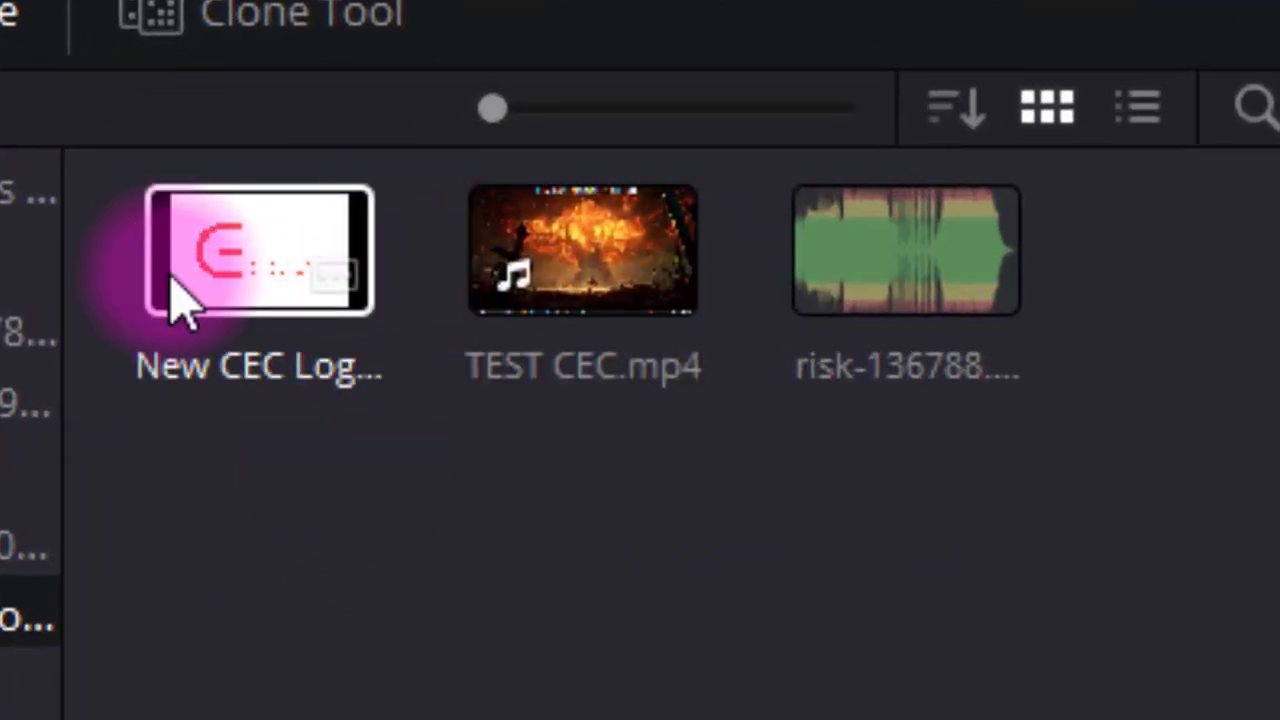
pyautogui.click(470, 209)
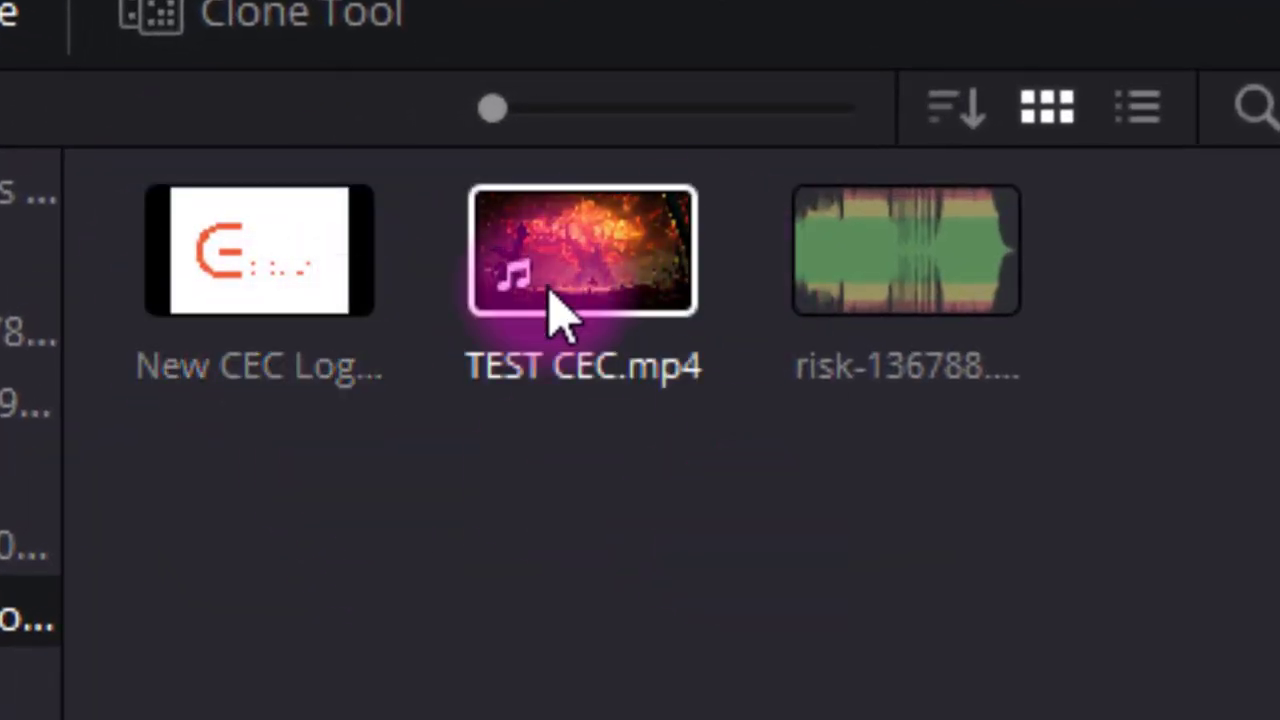
pyautogui.click(358, 294)
pyautogui.click(270, 300)
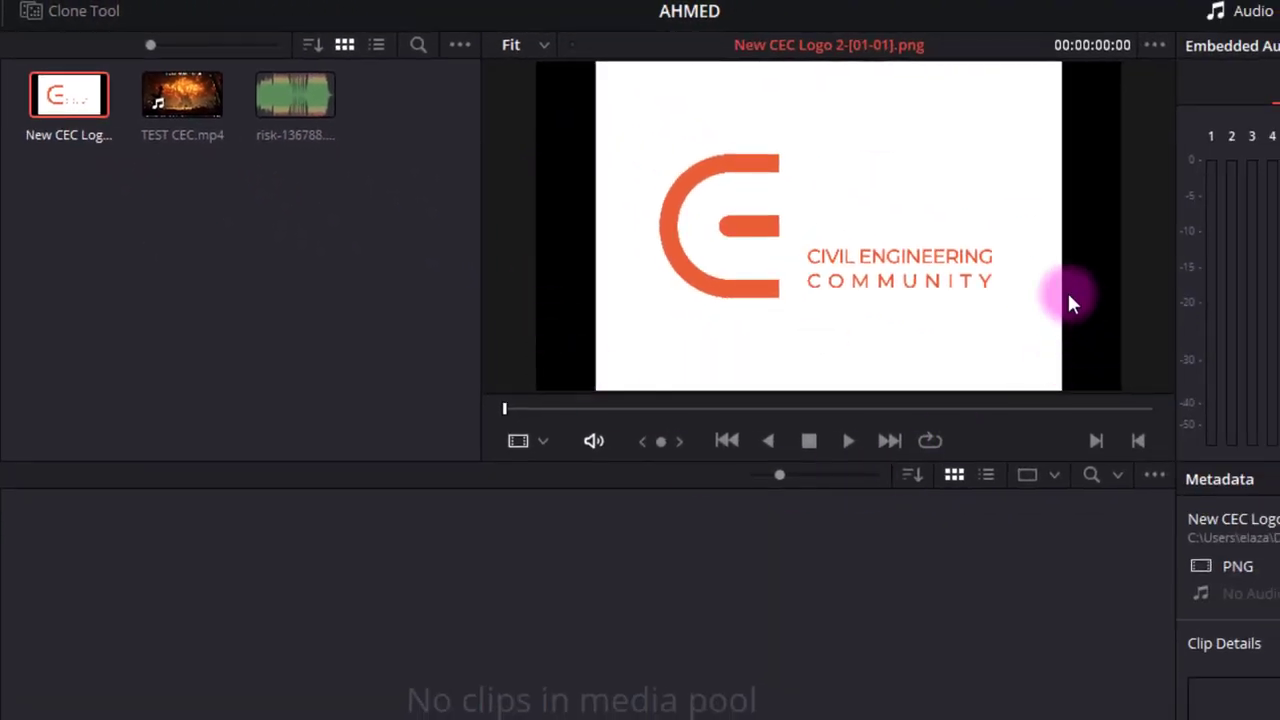
pyautogui.click(171, 107)
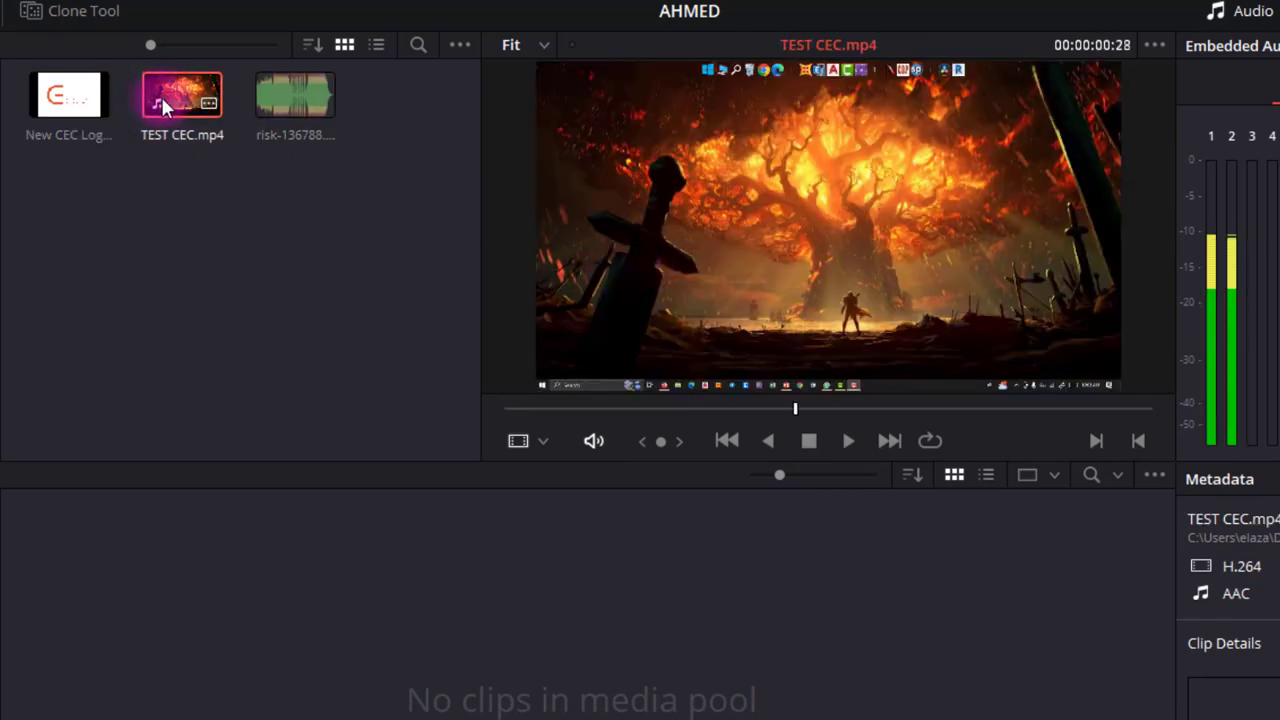
# - Preview the risk-136788.mp3 audio clip in the viewer and mute the preview sound
pyautogui.click(594, 440)
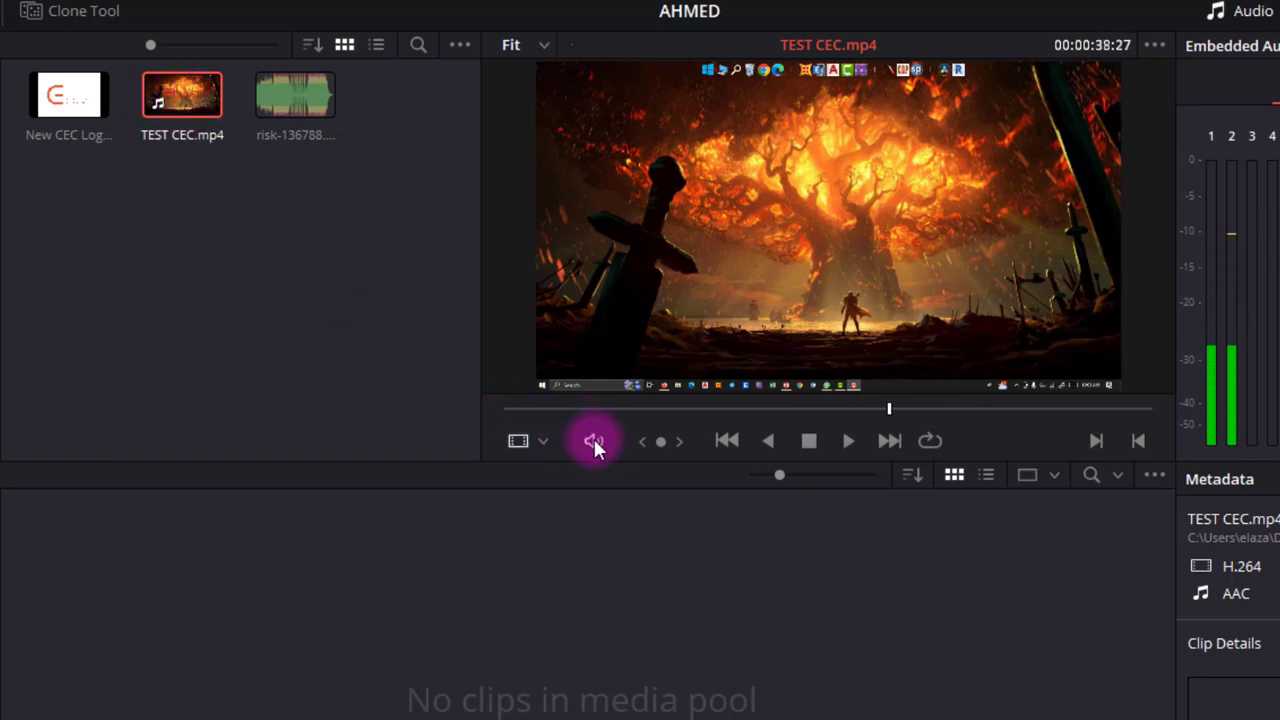
pyautogui.click(155, 96)
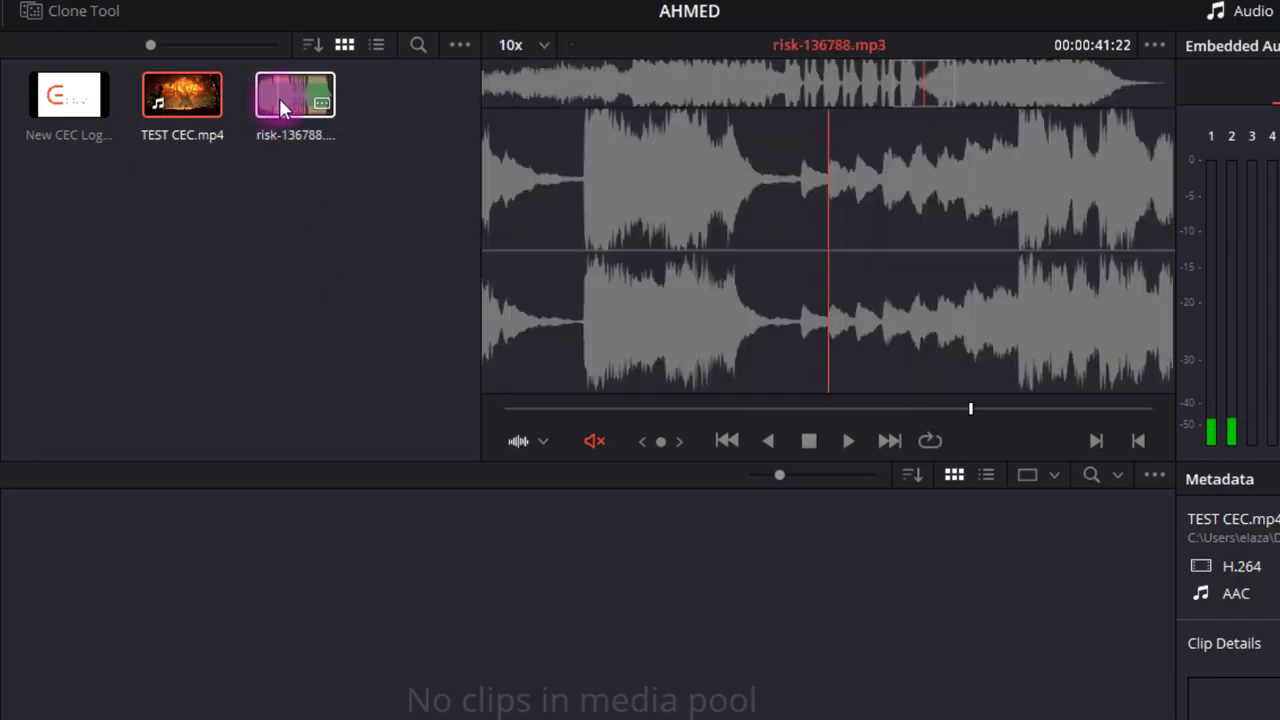
pyautogui.click(279, 98)
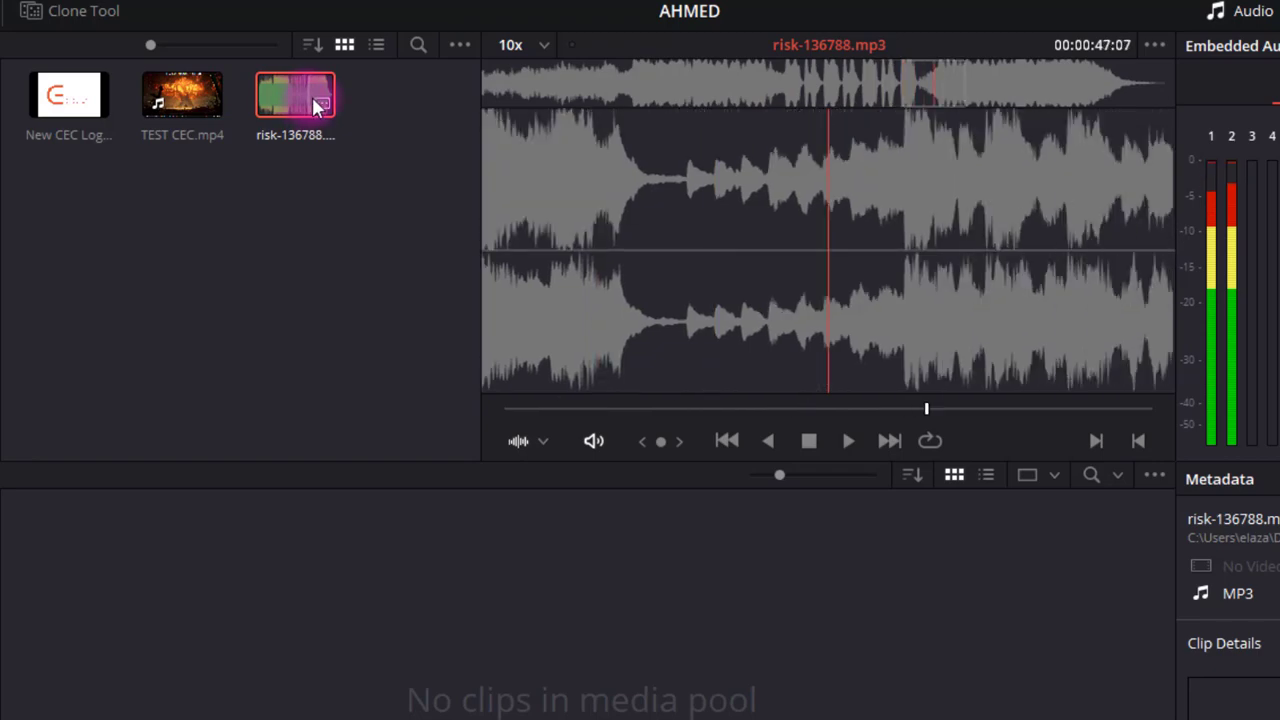
pyautogui.hotkey('ctrl', 'shift', 'm')
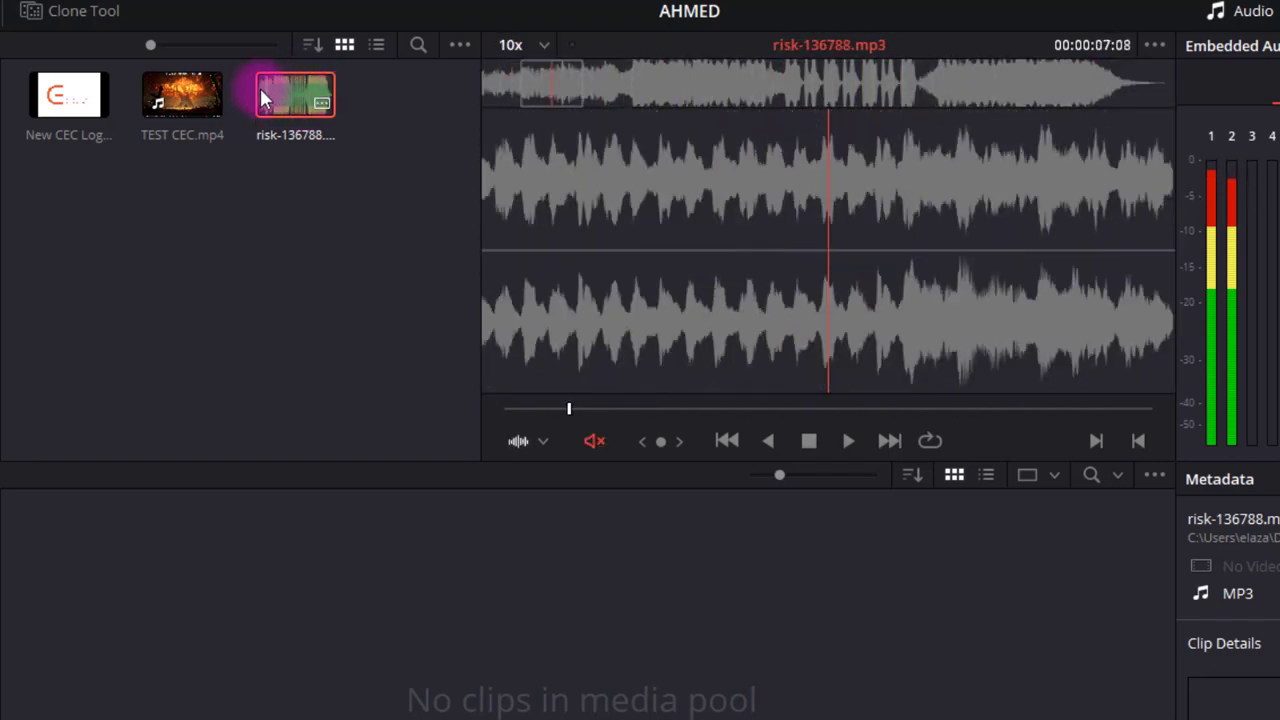
# - Enlarge the clip thumbnails in the TEST CEC folder and sort the clips by File Name
pyautogui.moveTo(159, 44); pyautogui.dragTo(216, 44)
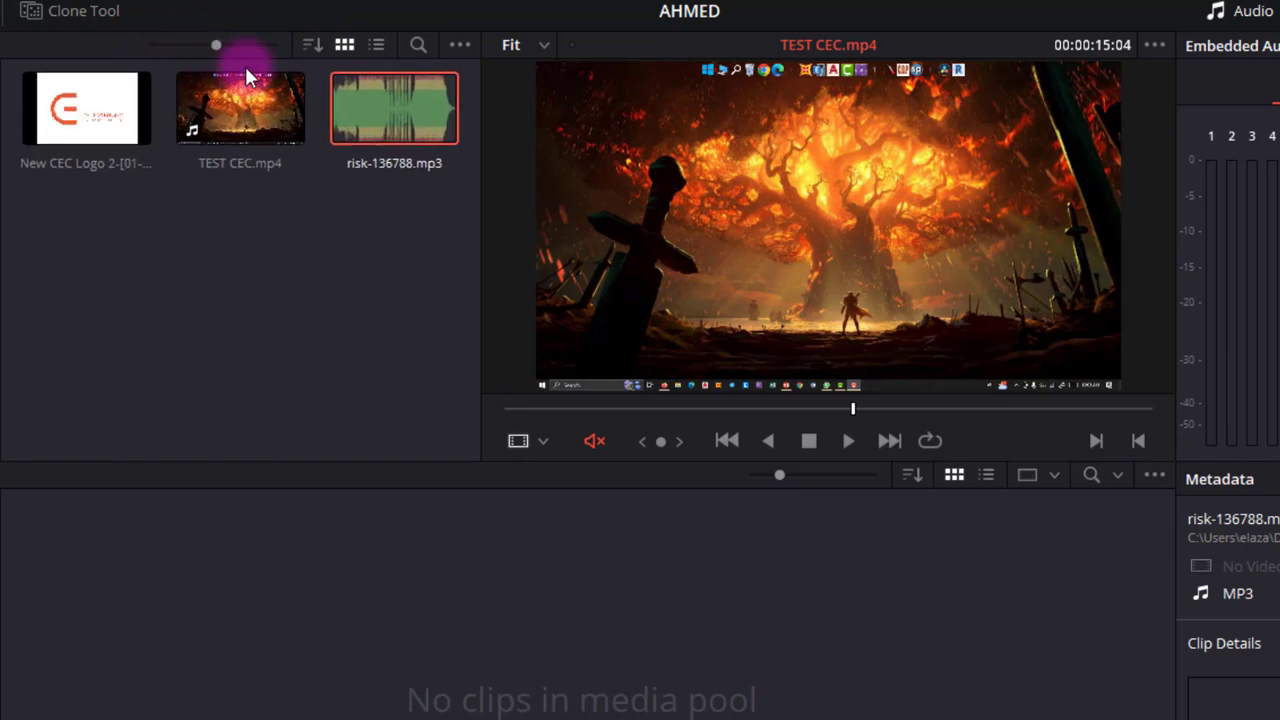
pyautogui.click(310, 47)
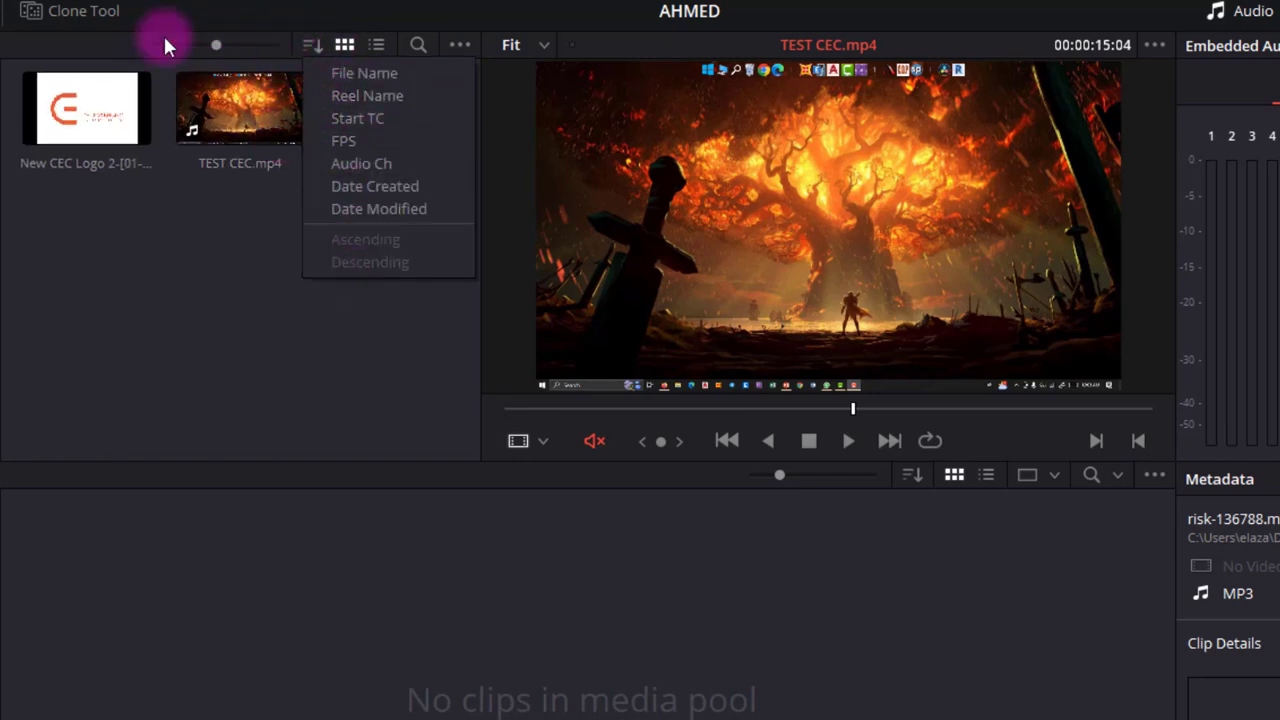
pyautogui.click(362, 72)
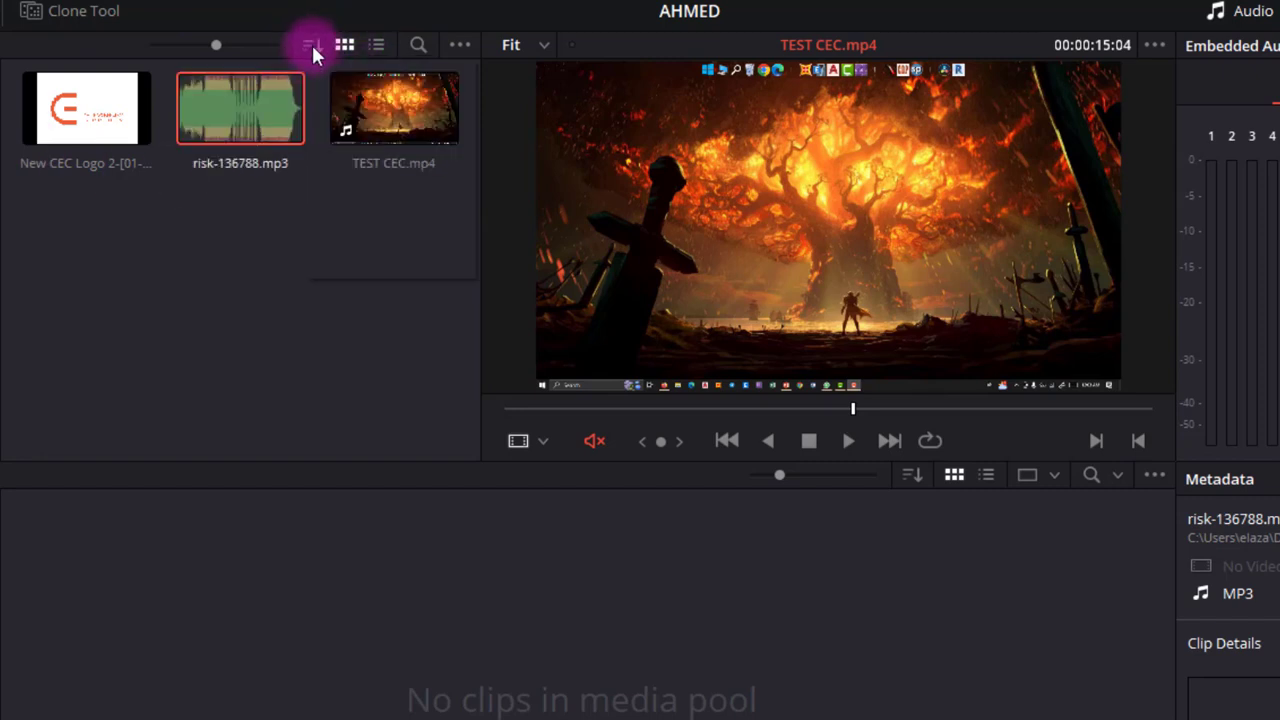
# - Try sorting the TEST CEC clips by Reel Name, and restore the File Name order
pyautogui.click(311, 44)
pyautogui.click(366, 97)
pyautogui.click(312, 44)
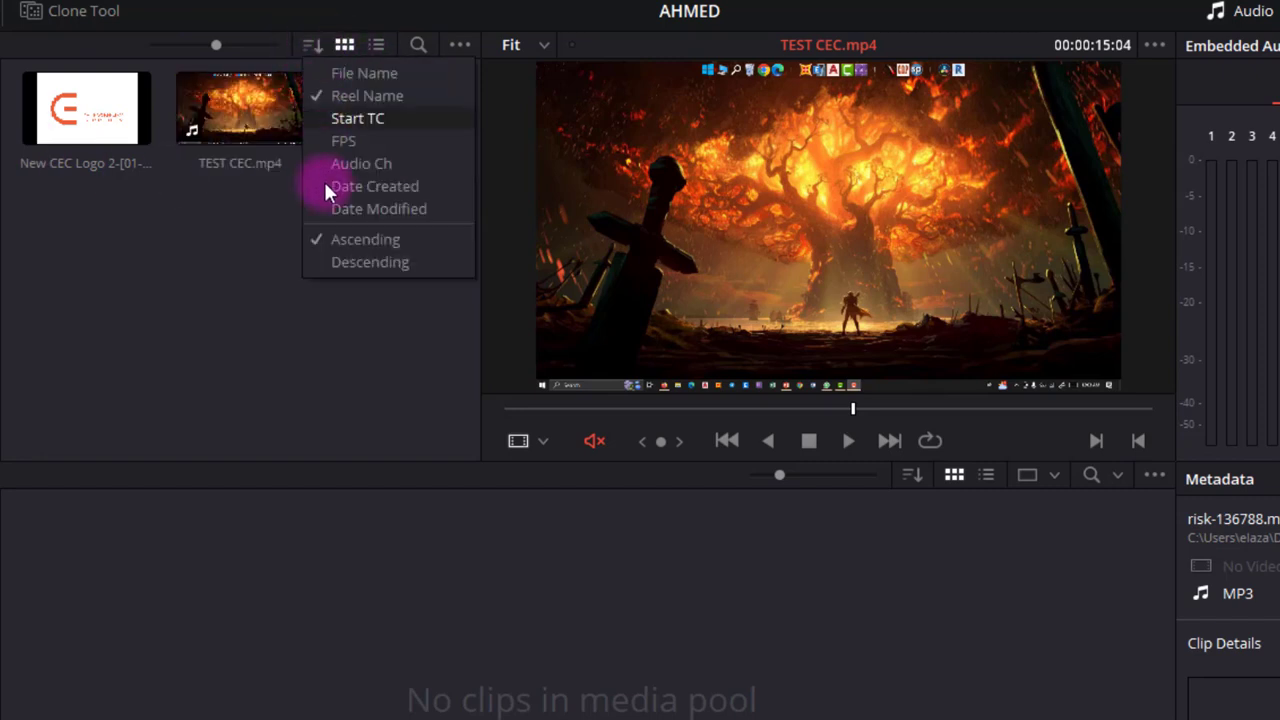
pyautogui.click(347, 75)
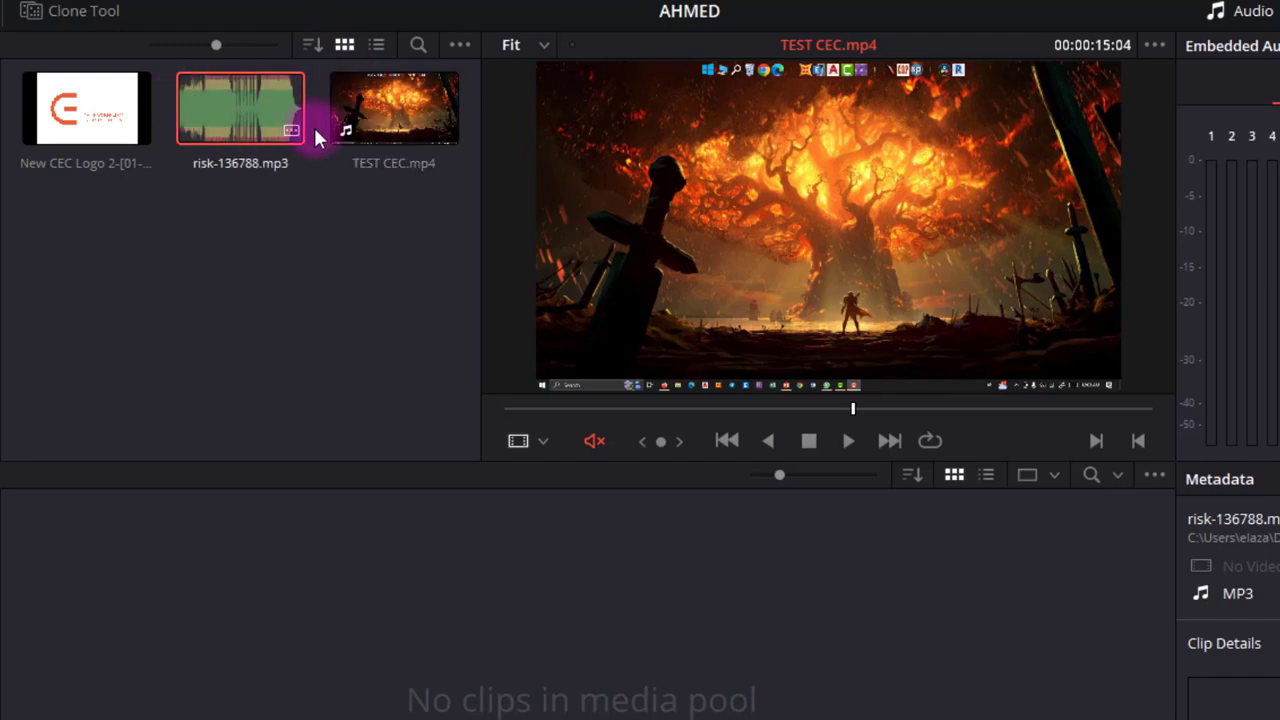
# - Examine the available sort options and the list view of the TEST CEC clips, returning to the thumbnail view
pyautogui.click(311, 44)
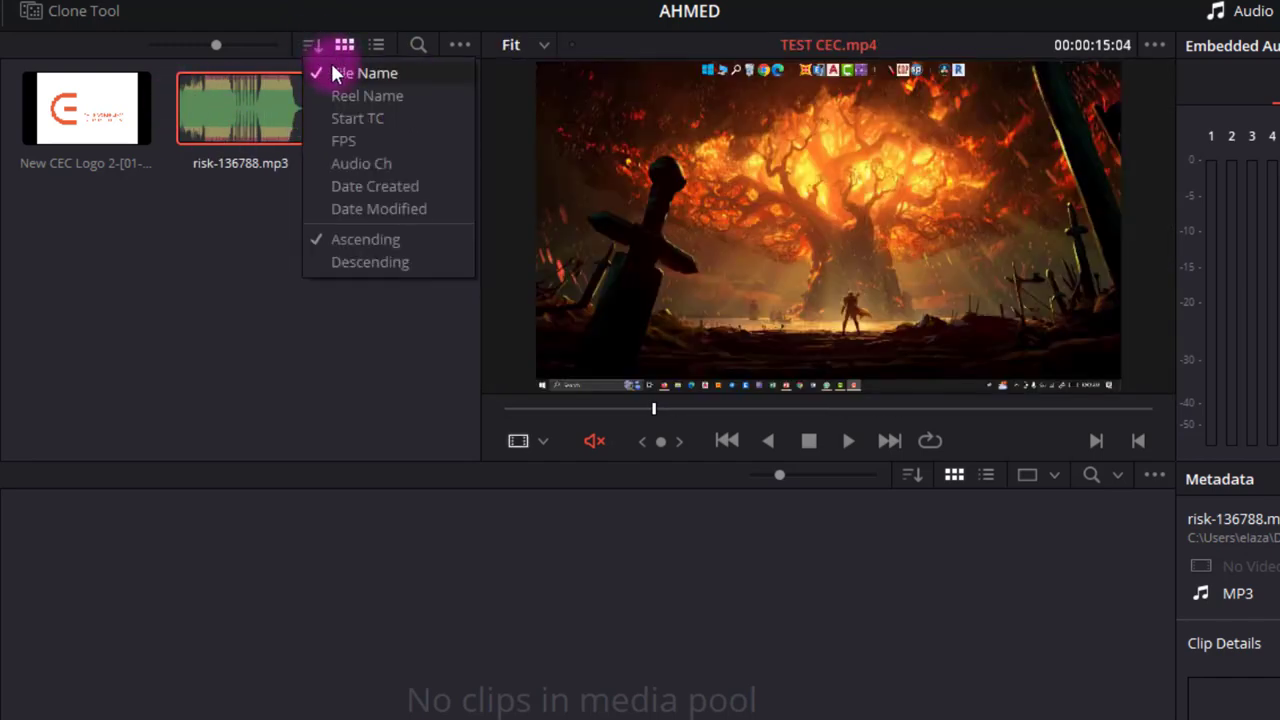
pyautogui.click(309, 51)
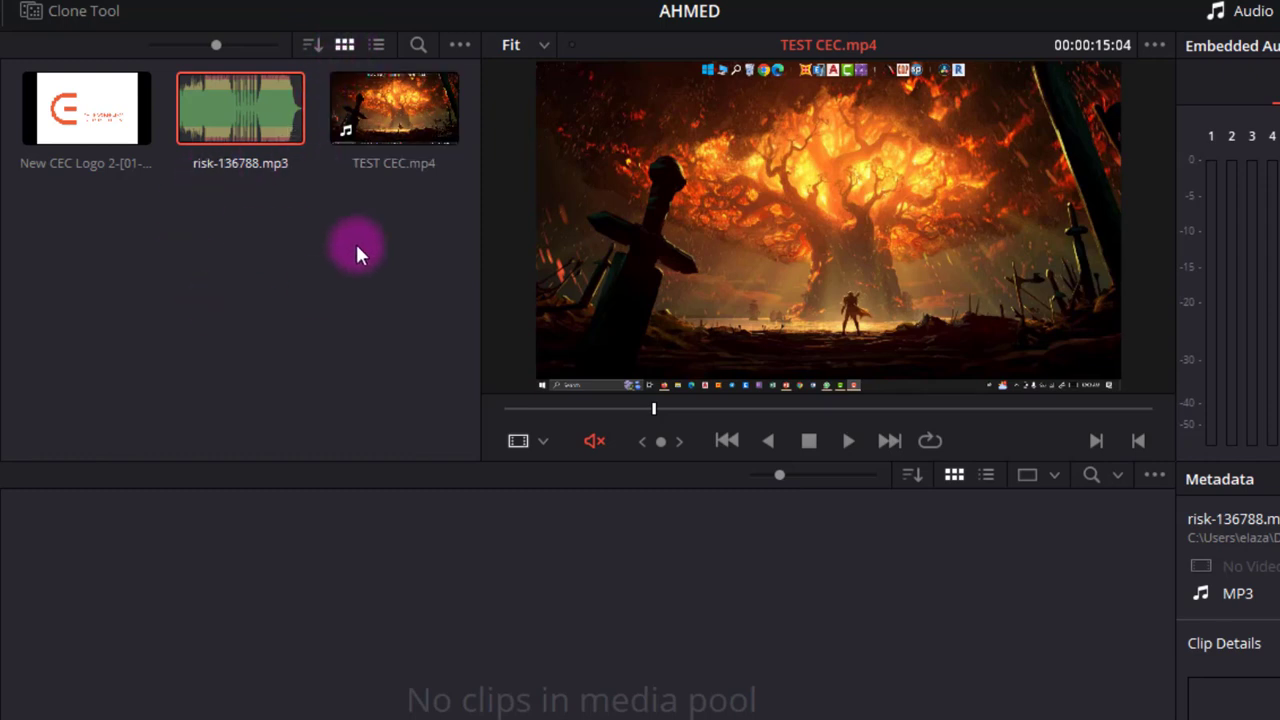
pyautogui.click(378, 44)
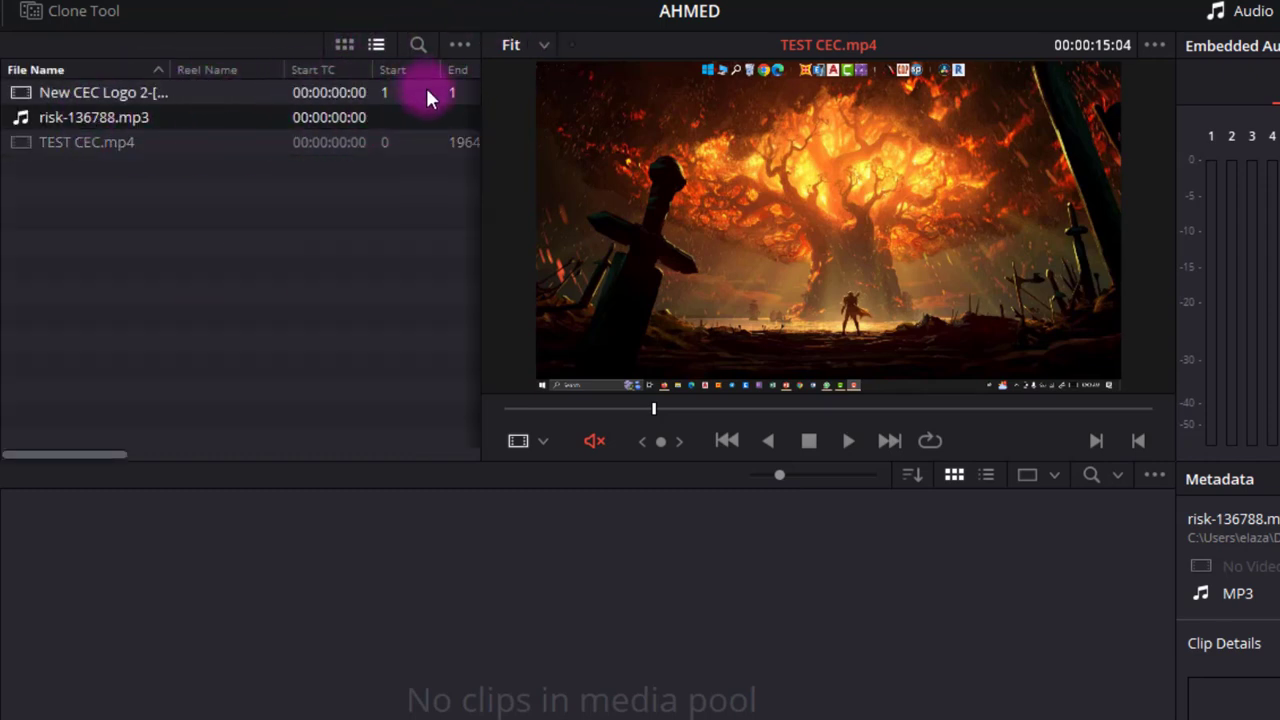
pyautogui.click(344, 44)
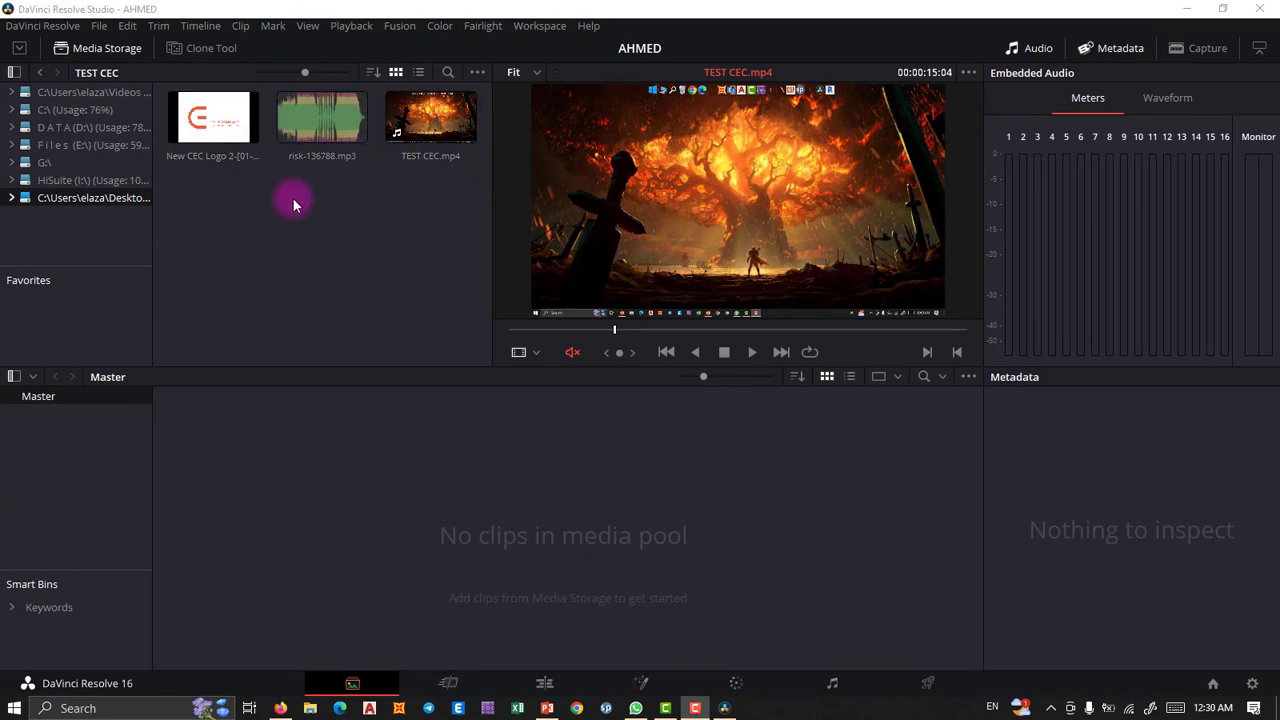
# - Look at the media pool on the Cut page and return to the Media page
pyautogui.click(448, 683)
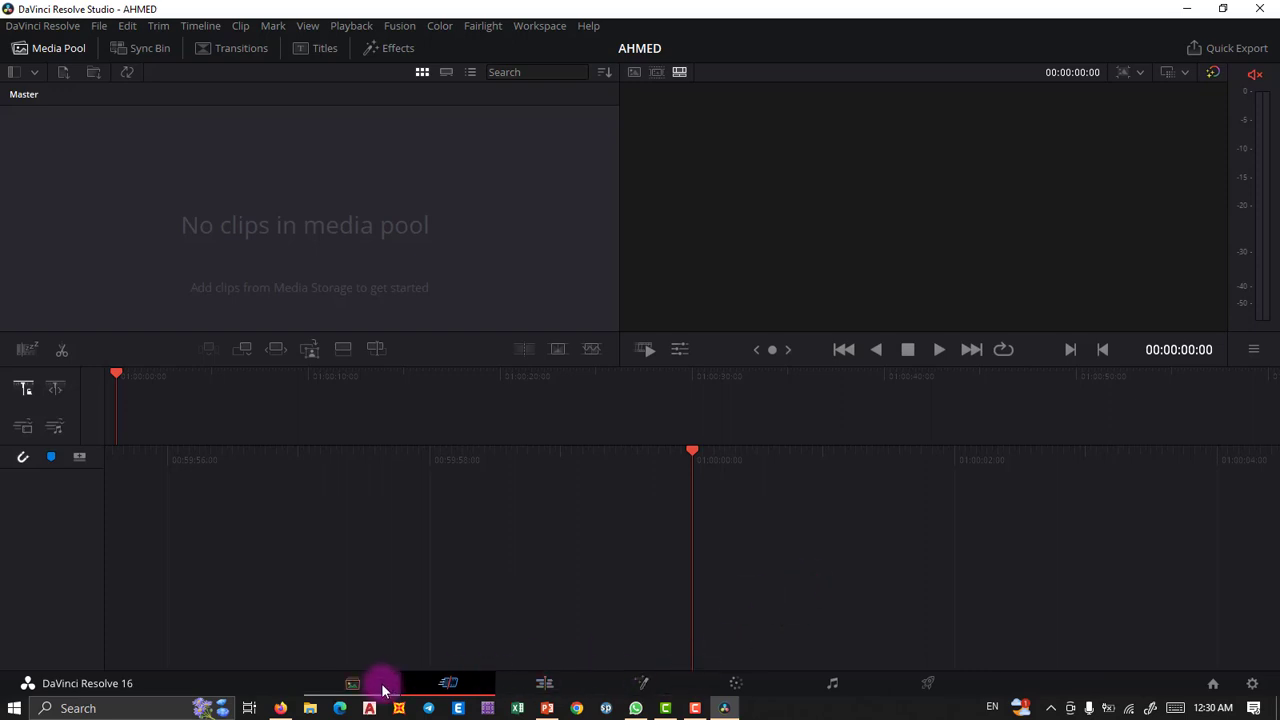
pyautogui.click(340, 685)
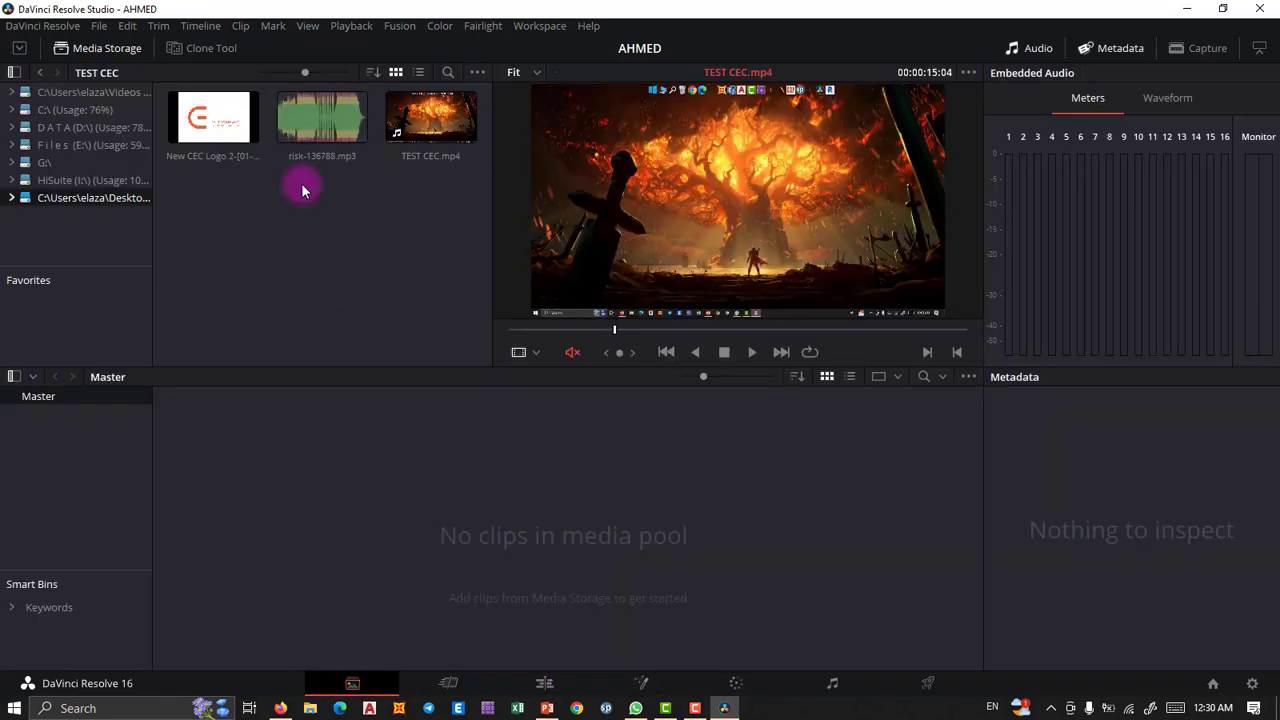
pyautogui.click(410, 160)
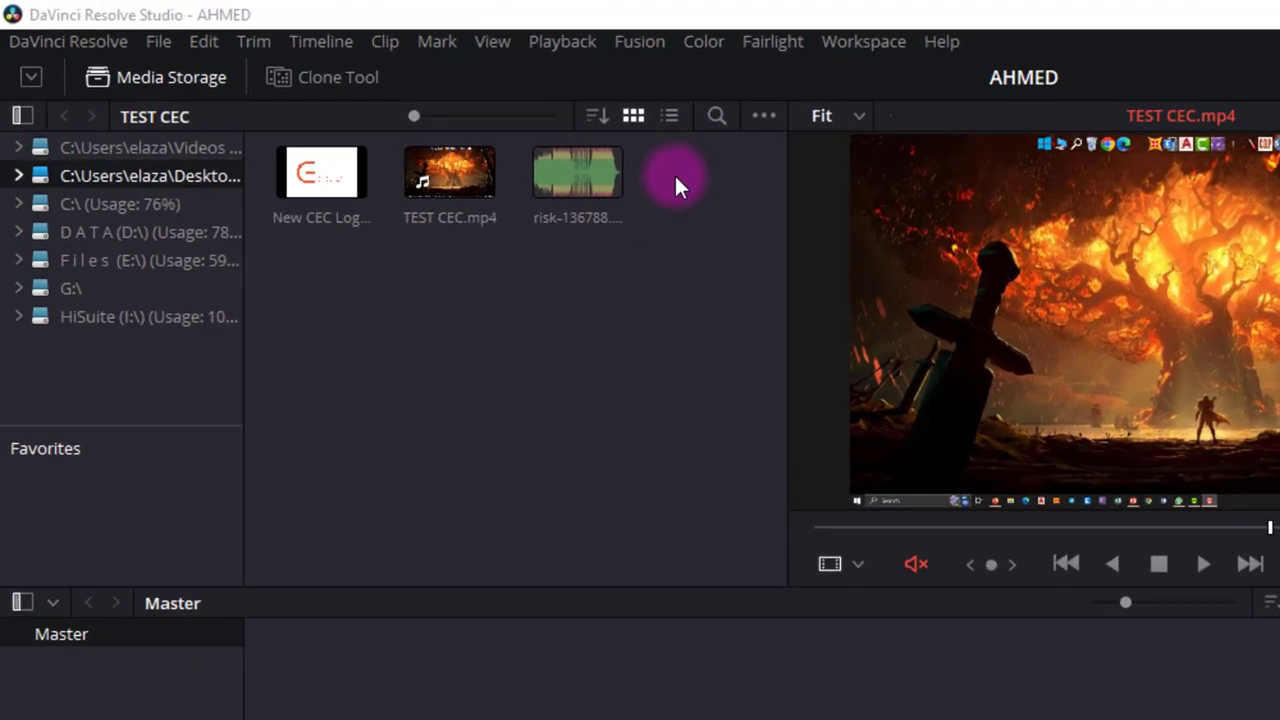
# - Add all three clips of the TEST CEC folder to the Master bin of the media pool
pyautogui.click(380, 122)
pyautogui.moveTo(768, 252); pyautogui.dragTo(383, 293)
pyautogui.moveTo(577, 240); pyautogui.dragTo(594, 719)
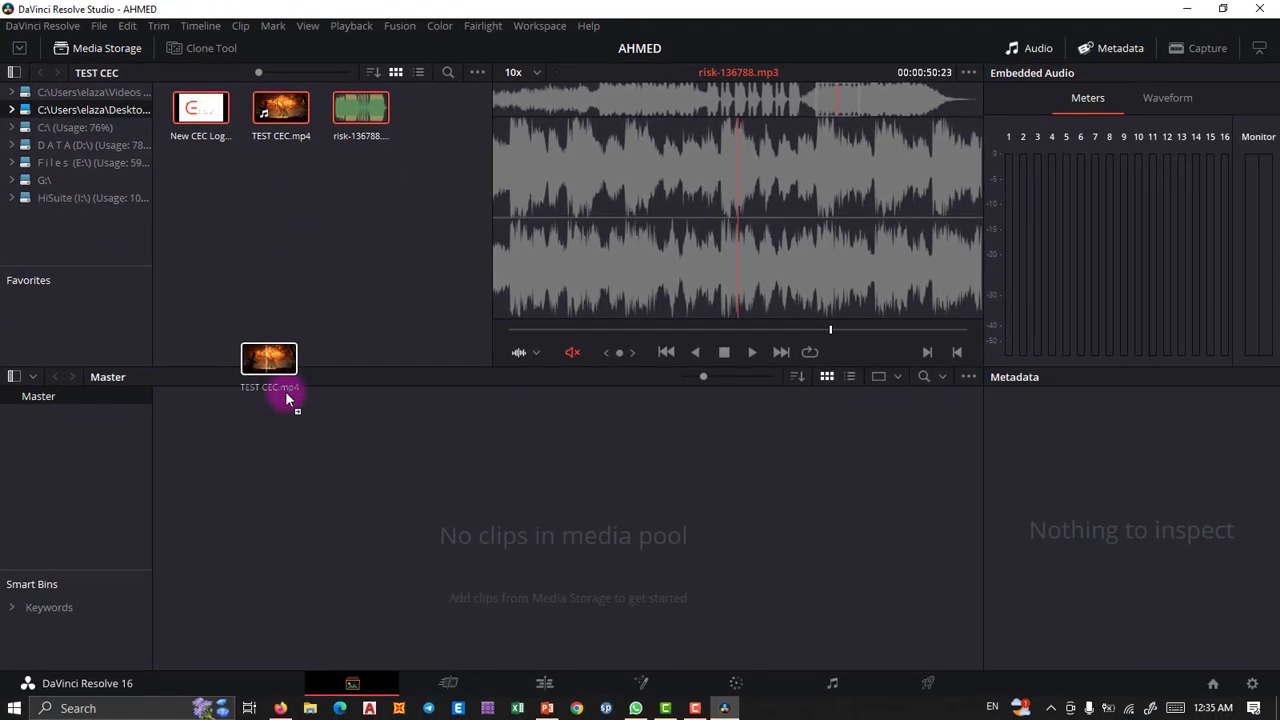
pyautogui.moveTo(286, 398); pyautogui.dragTo(314, 530)
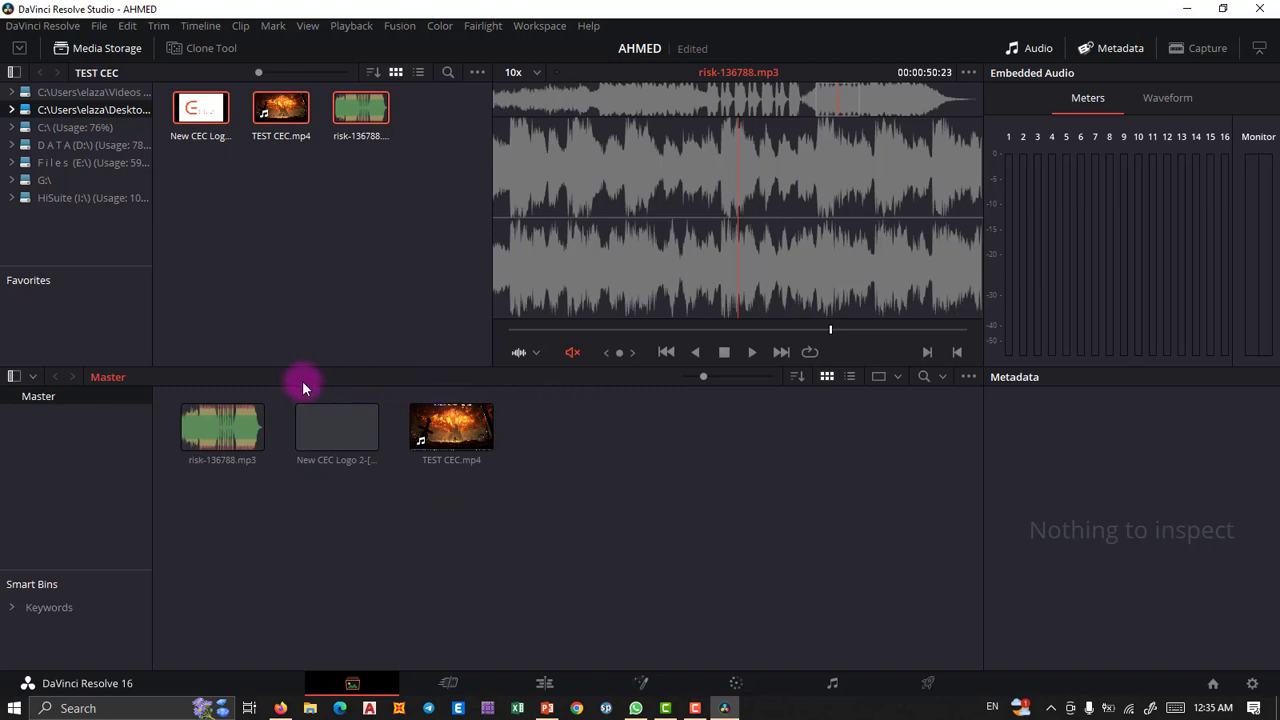
# - Check the imported clips on the Cut page and return to the Media page
pyautogui.click(440, 685)
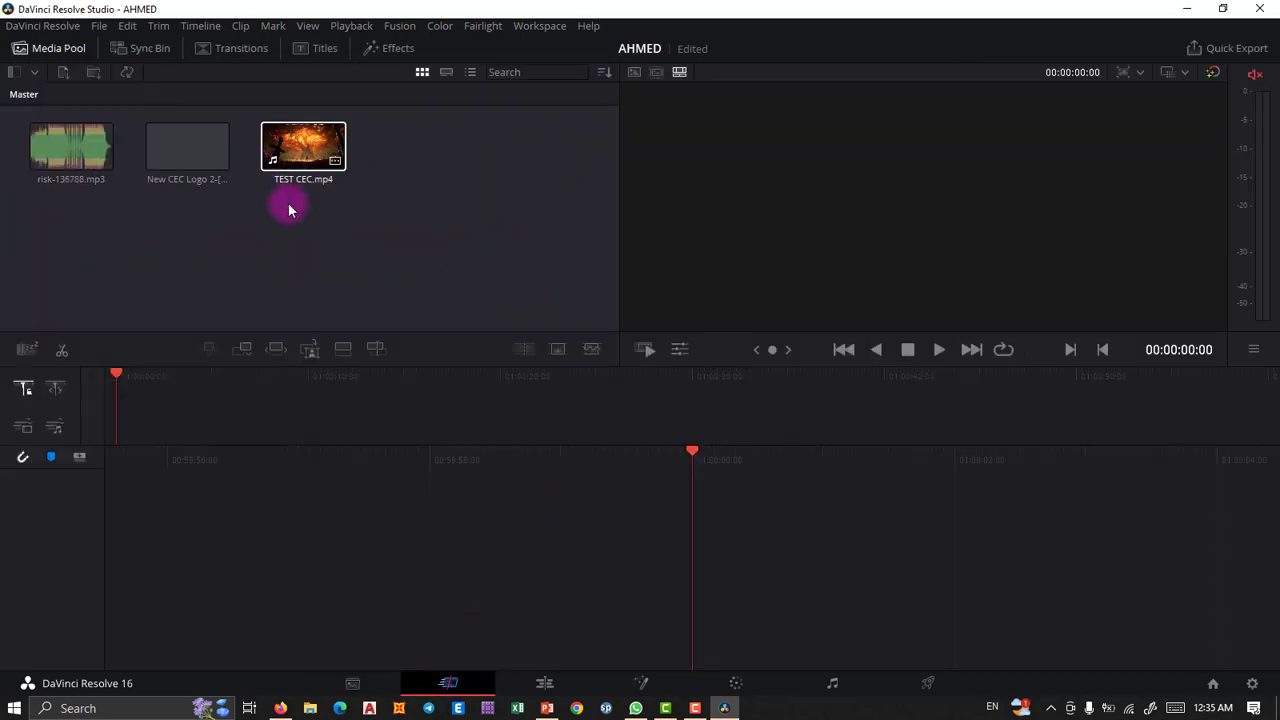
pyautogui.click(352, 682)
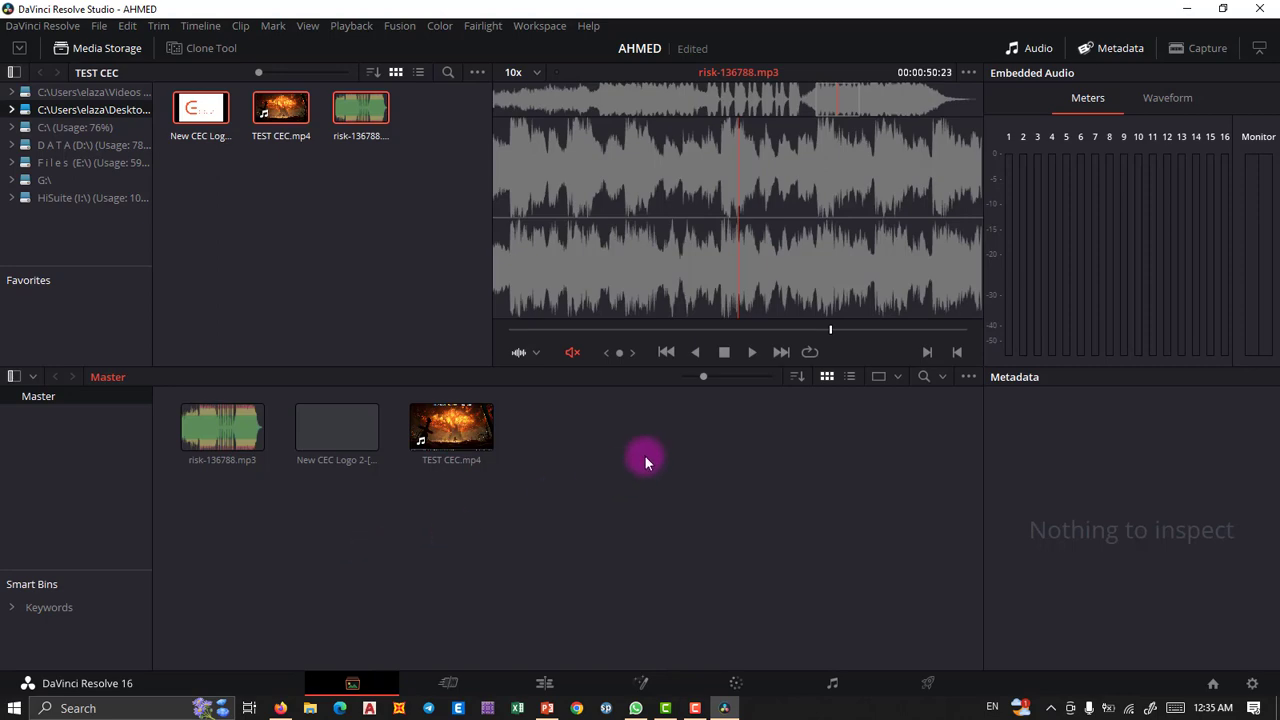
# - Remove all clips from the media pool's Master bin
pyautogui.hotkey('ctrl', 'a')
pyautogui.press('Delete')
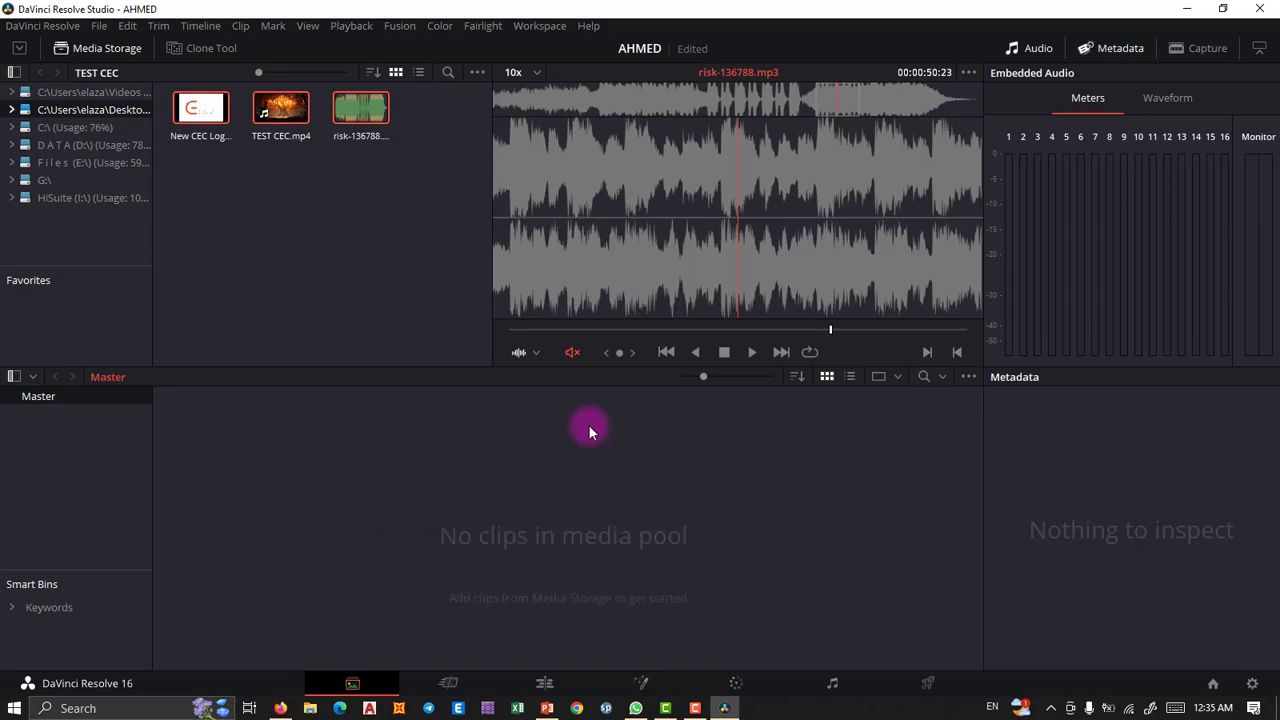
# - Add risk-136788.mp3 to the media pool with Add into Media Pool, and add the New CEC Logo image and TEST CEC.mp4 the same way
pyautogui.click(347, 115)
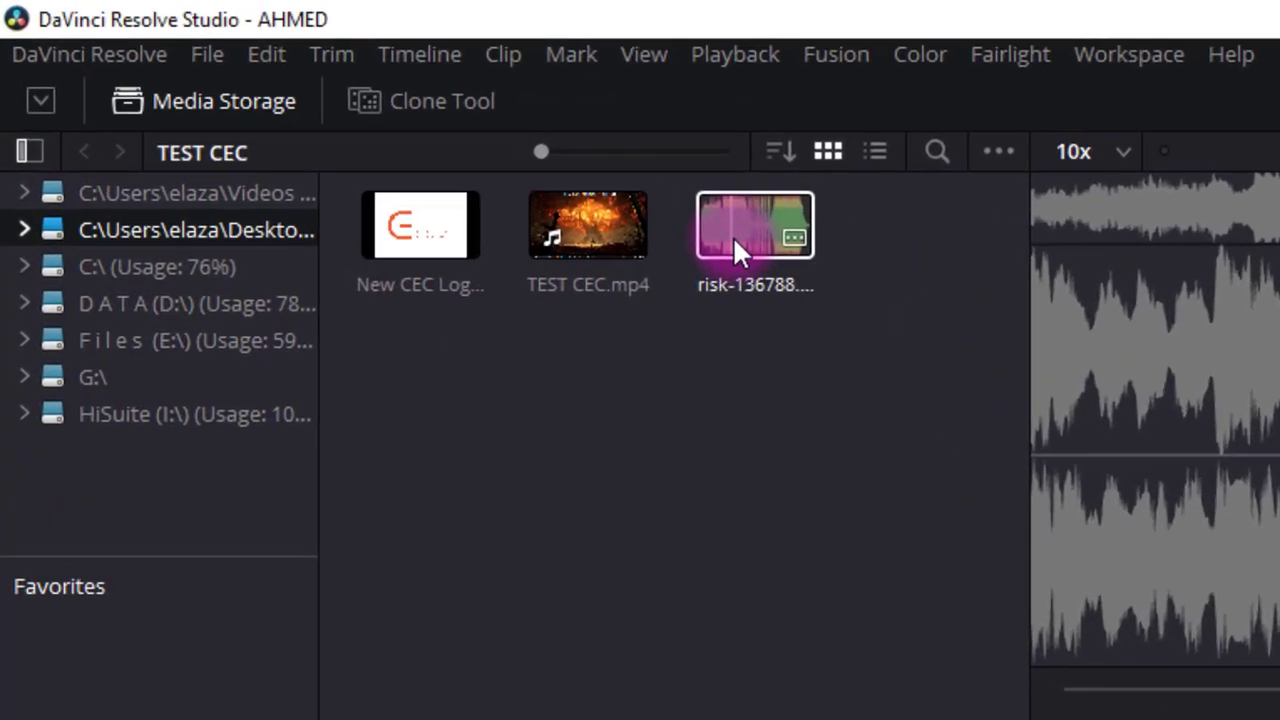
pyautogui.rightClick(705, 241)
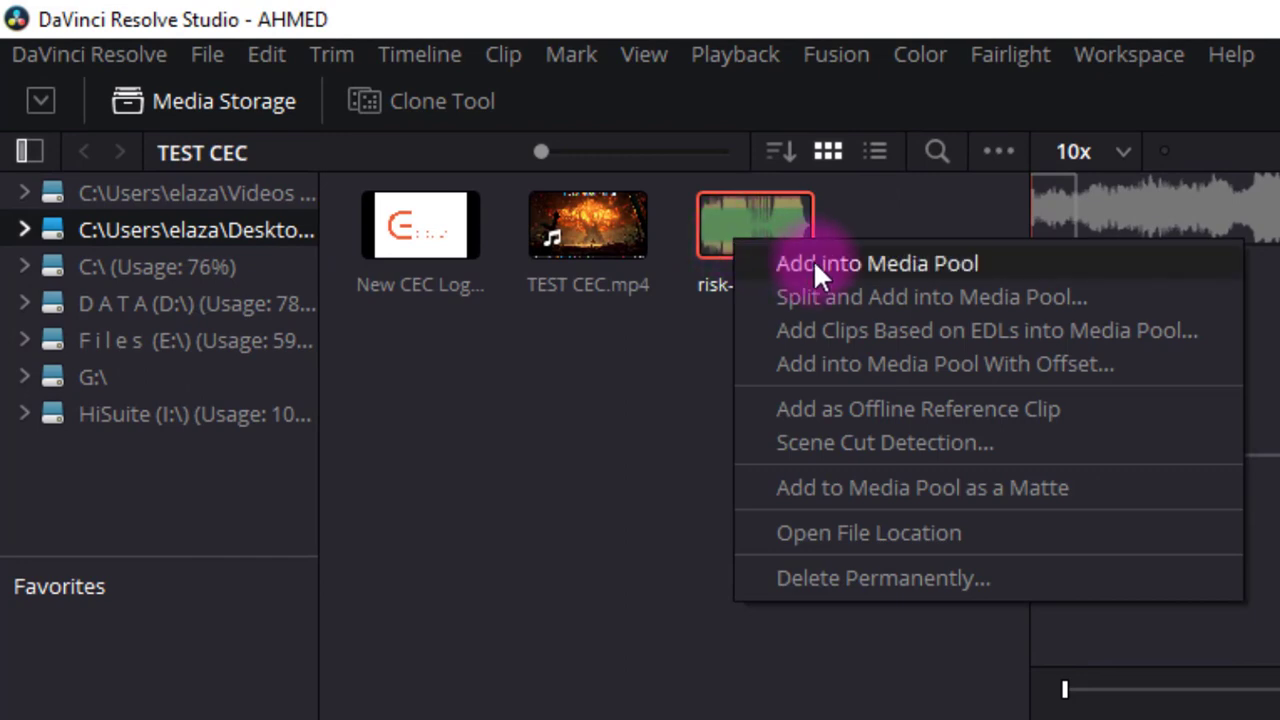
pyautogui.click(813, 263)
pyautogui.moveTo(346, 197); pyautogui.dragTo(383, 202)
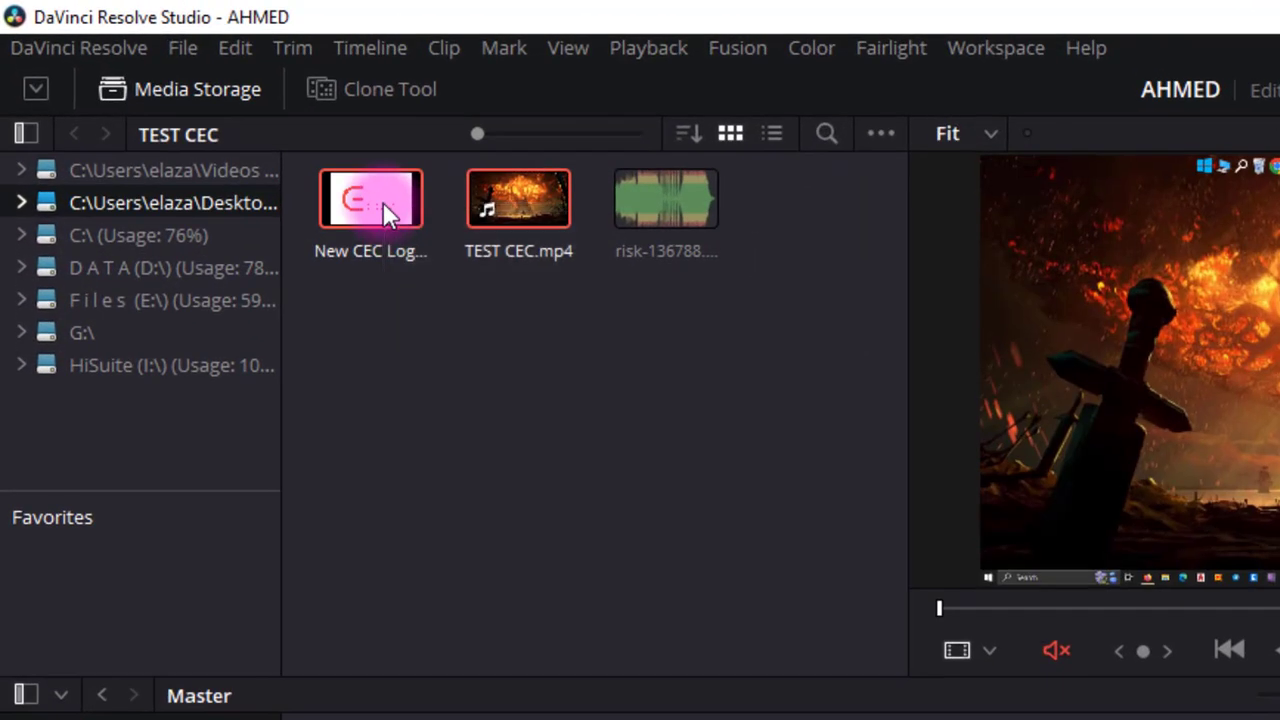
pyautogui.rightClick(368, 206)
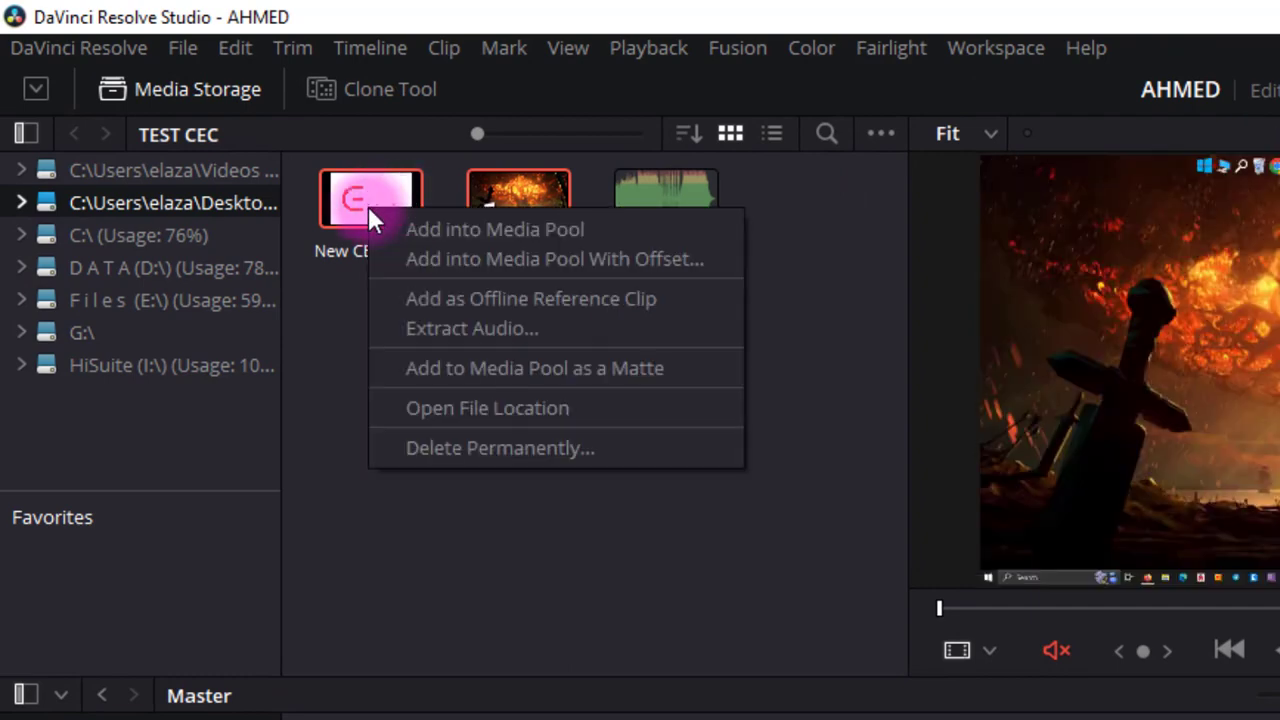
pyautogui.click(523, 230)
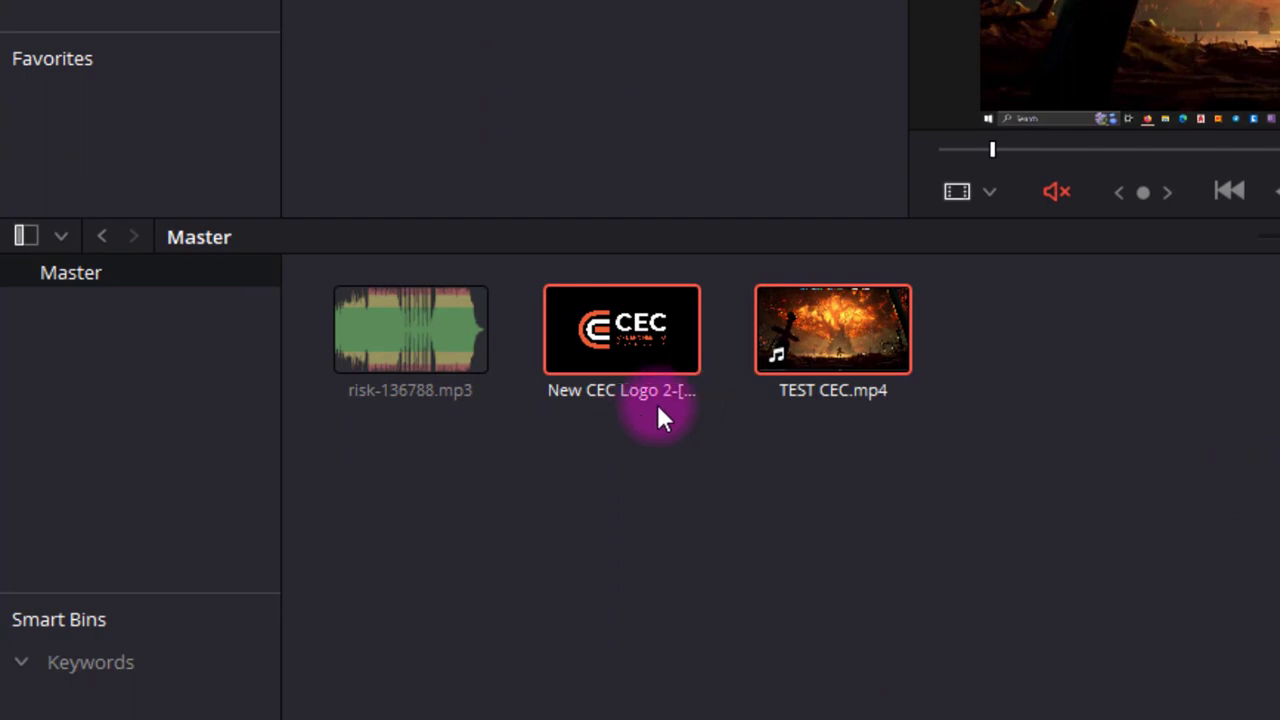
# - Delete the logo image, the video and the audio clip from the media pool
pyautogui.press('Delete')
pyautogui.press('Delete')
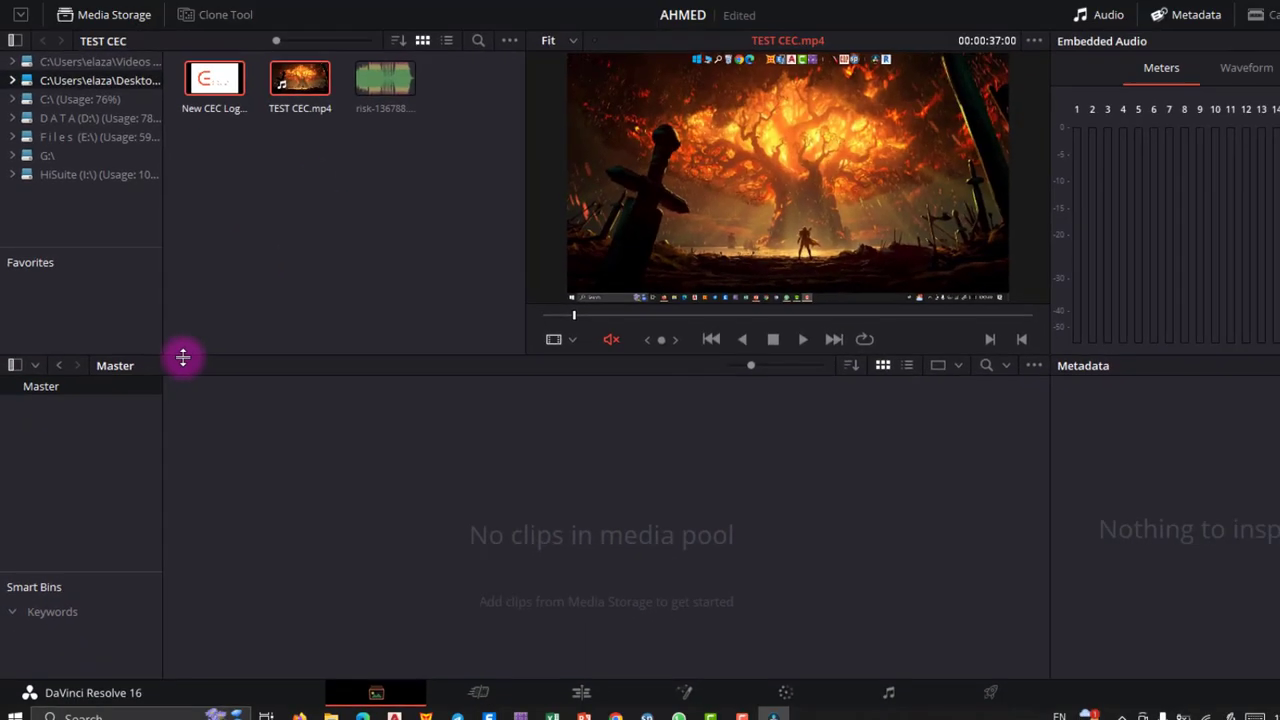
# - Preview the New CEC Logo image, TEST CEC.mp4 and risk-136788.mp3 from media storage in the viewer
pyautogui.click(205, 115)
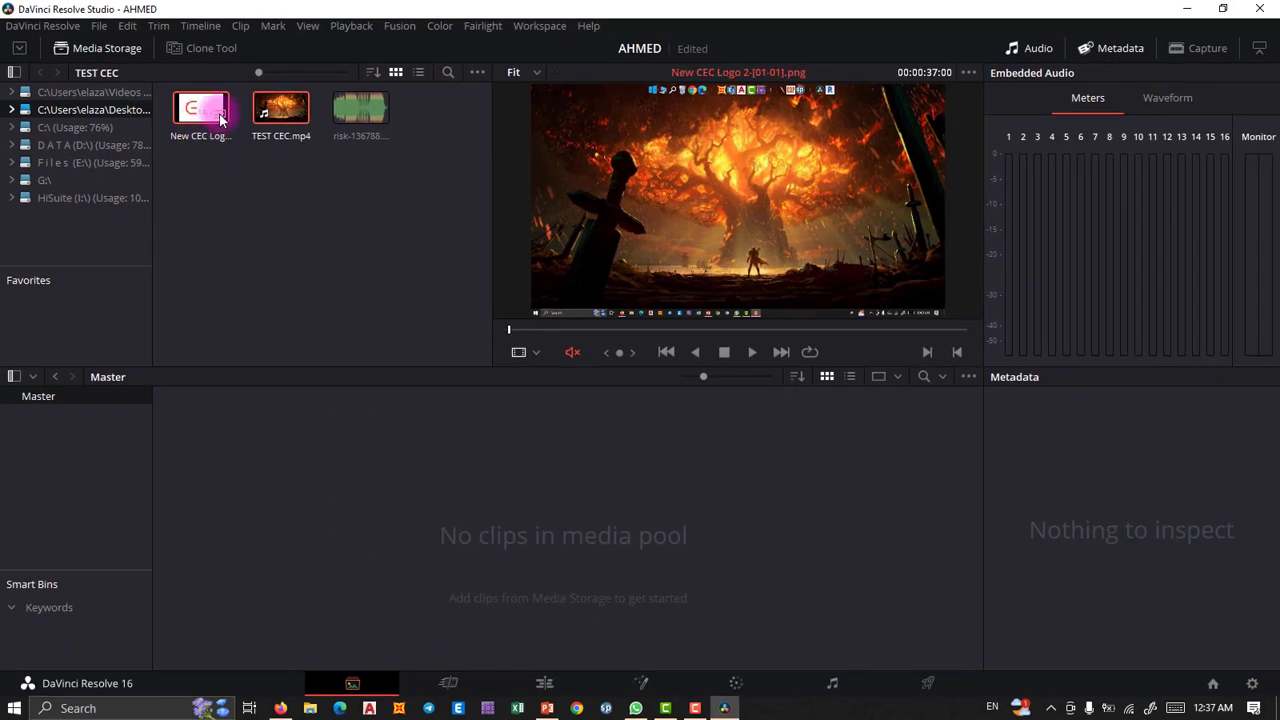
pyautogui.click(260, 107)
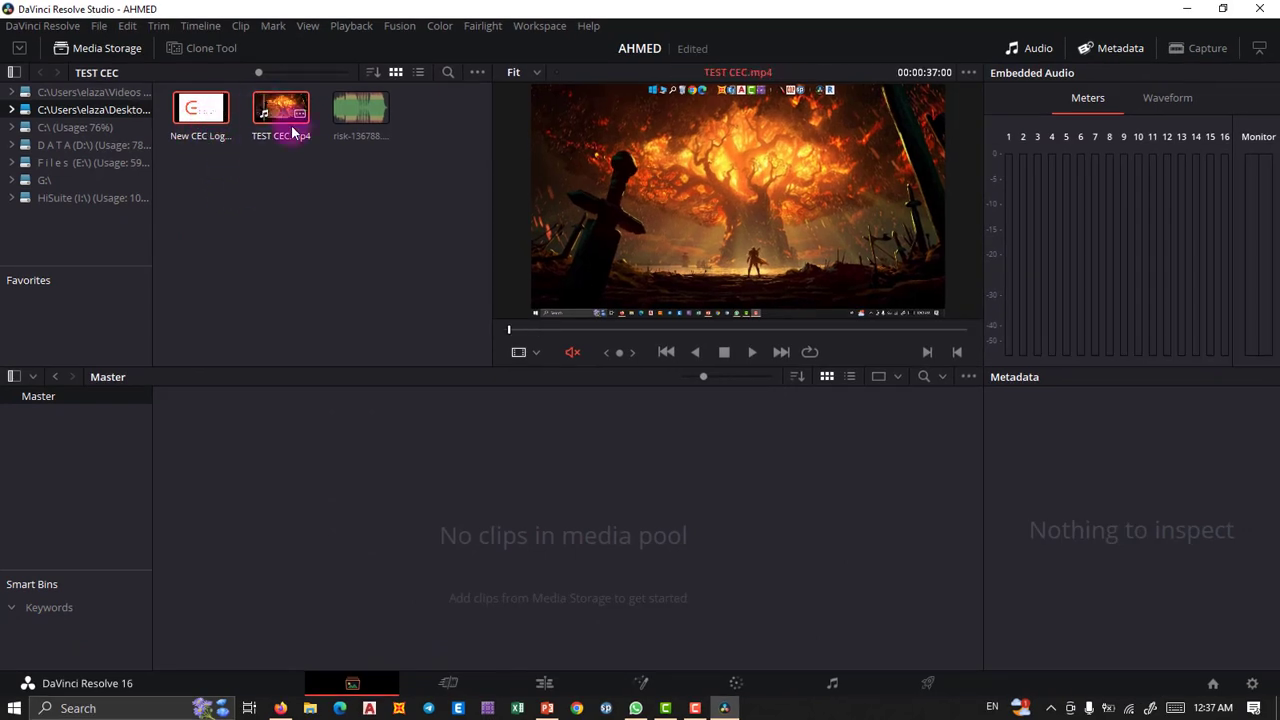
pyautogui.click(372, 122)
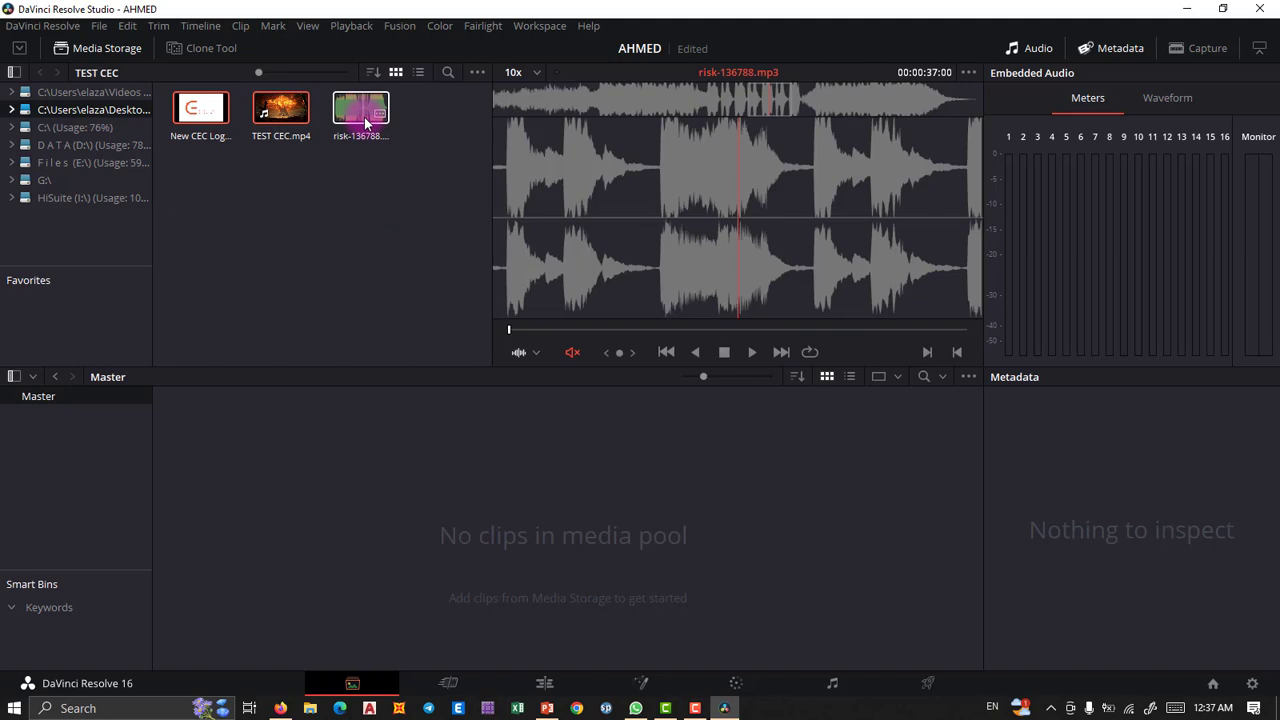
pyautogui.click(283, 118)
# - Add the Captures folder from the Videos location to the media pool as a bin, look inside it and return to Master
pyautogui.click(109, 93)
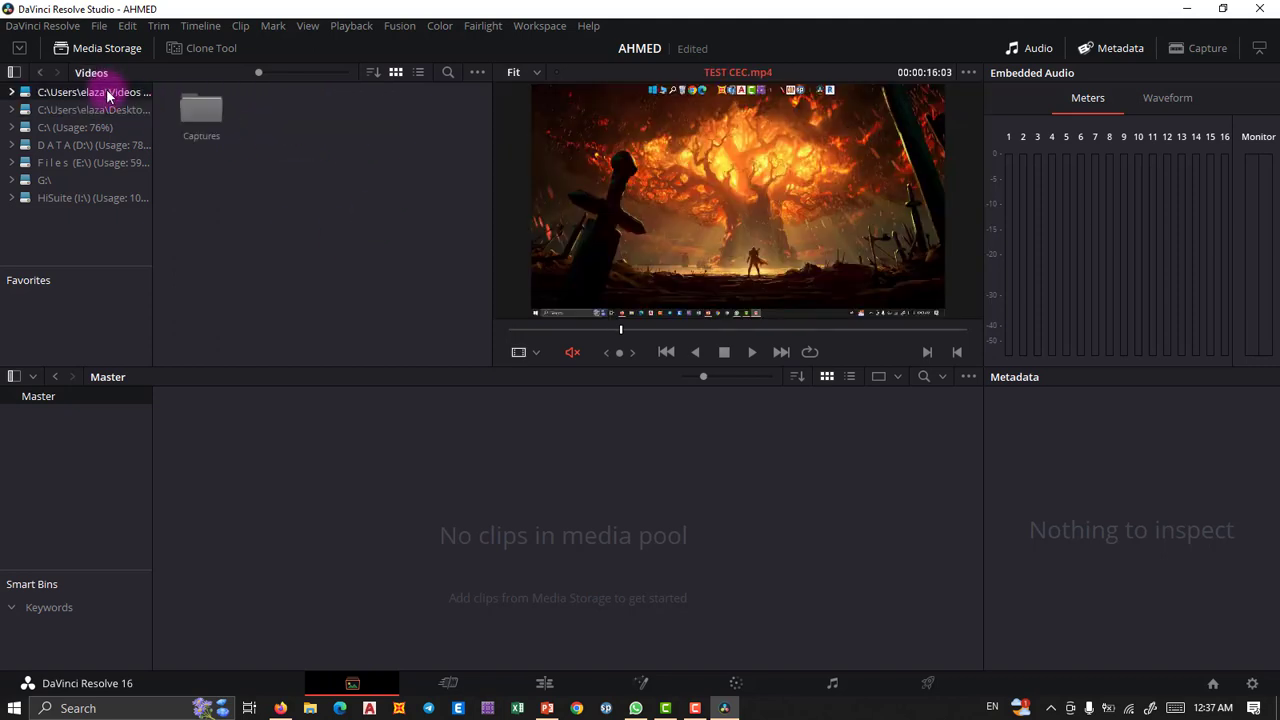
pyautogui.click(200, 126)
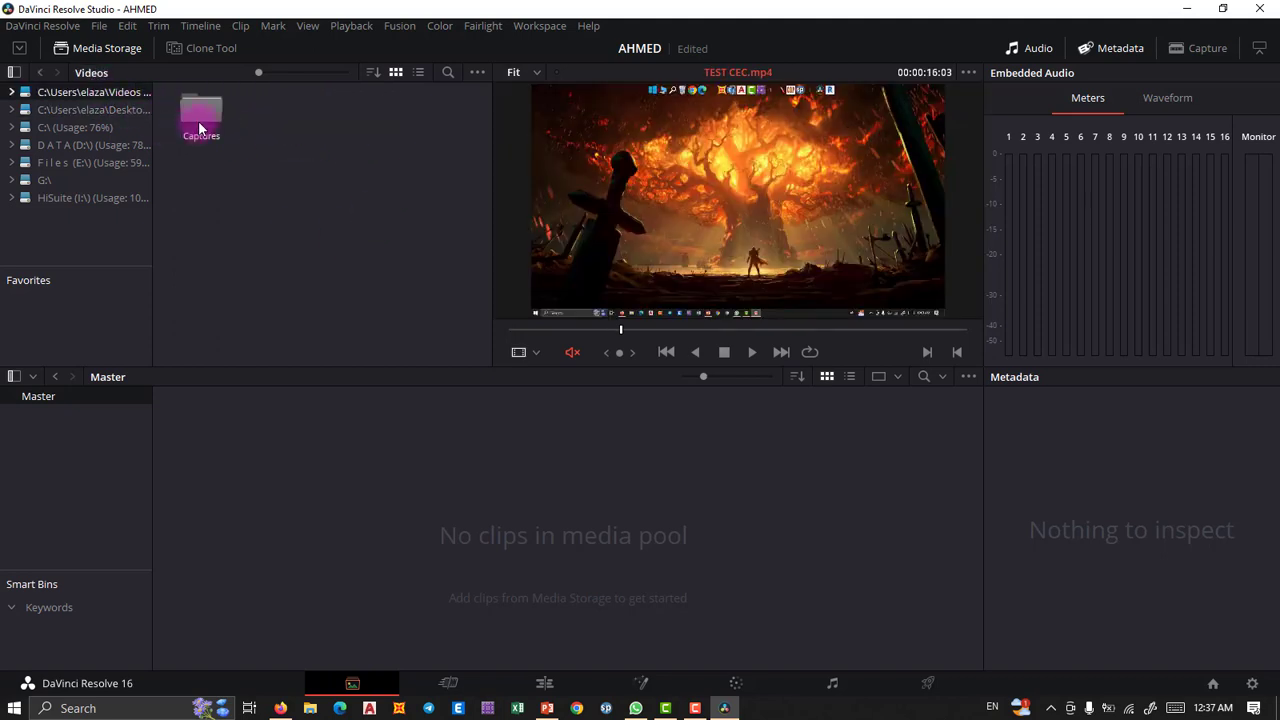
pyautogui.moveTo(201, 118); pyautogui.dragTo(78, 454)
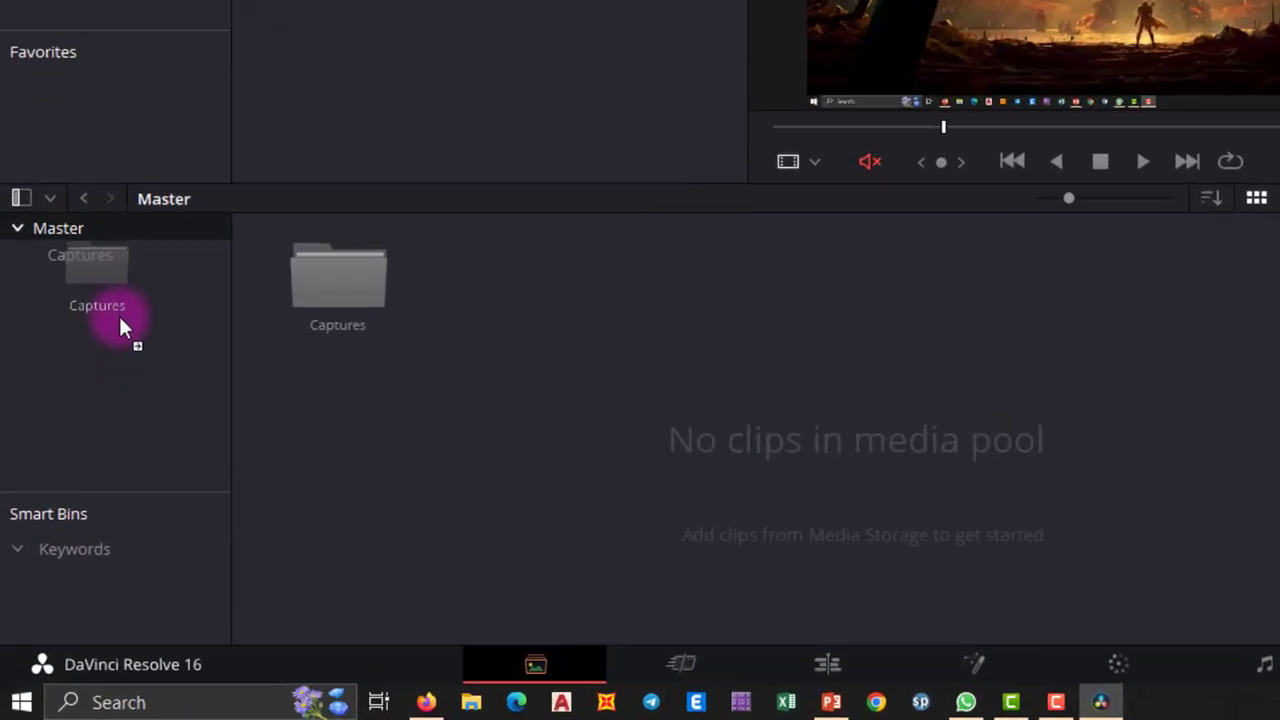
pyautogui.moveTo(119, 316); pyautogui.dragTo(110, 313)
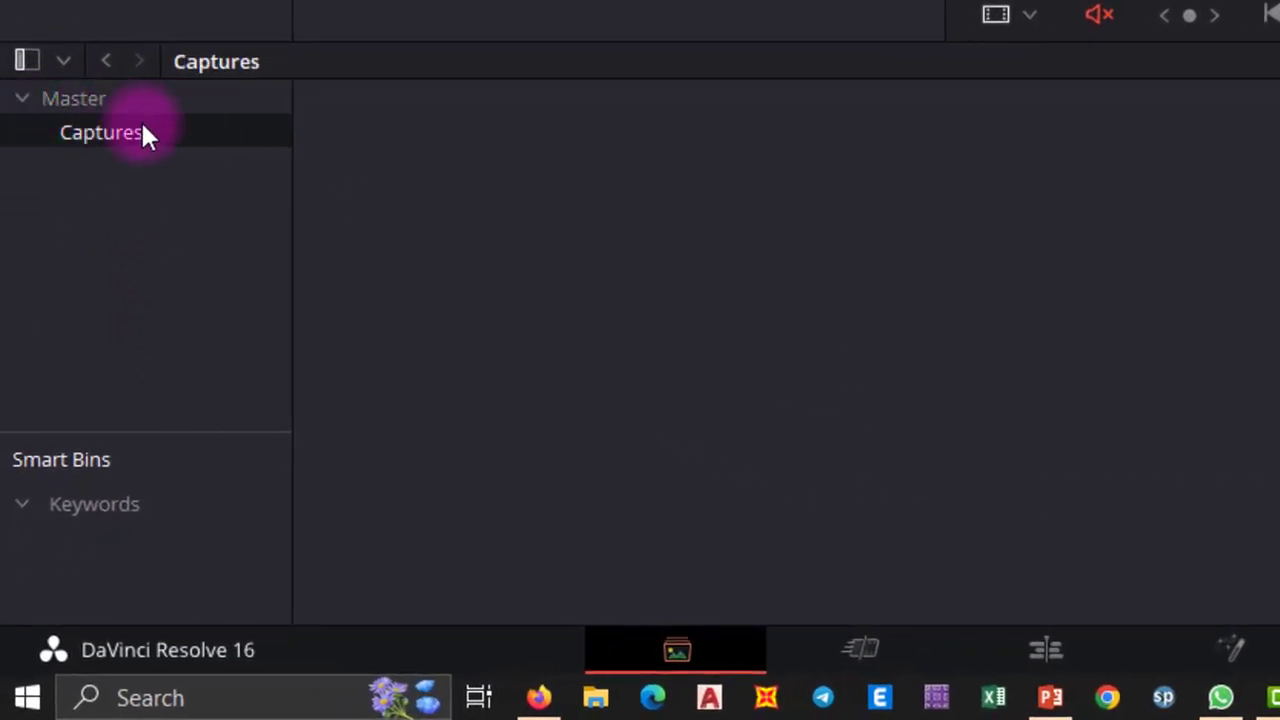
pyautogui.click(42, 101)
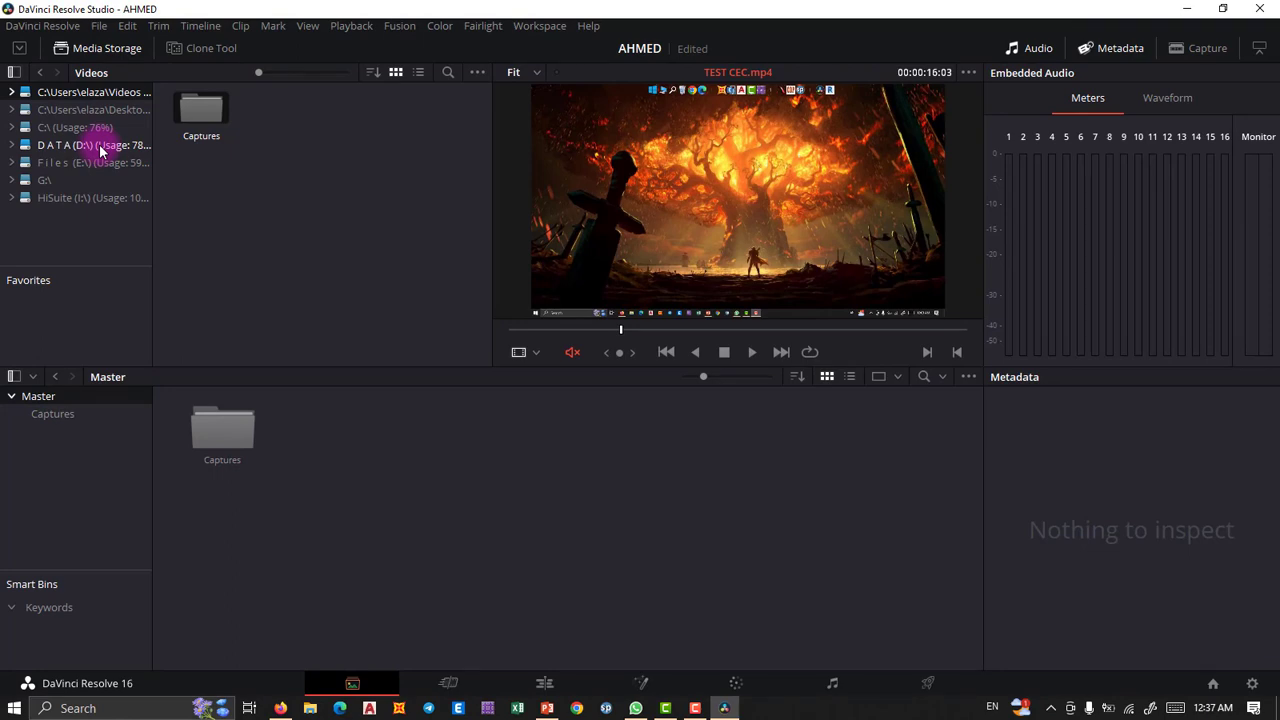
# - Add the كورساتي folder from the D: drive to the media pool as bins, changing the timeline frame rate and video format to match
pyautogui.click(100, 148)
pyautogui.moveTo(211, 131); pyautogui.dragTo(96, 476)
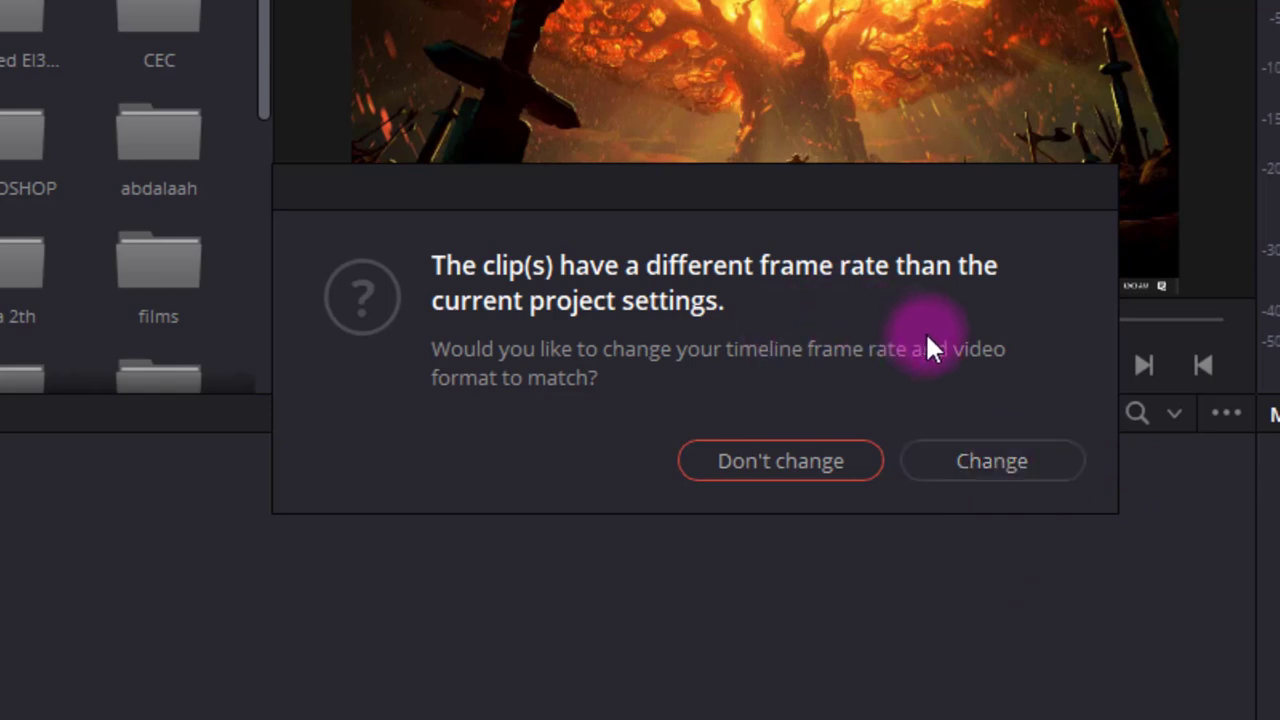
pyautogui.click(975, 450)
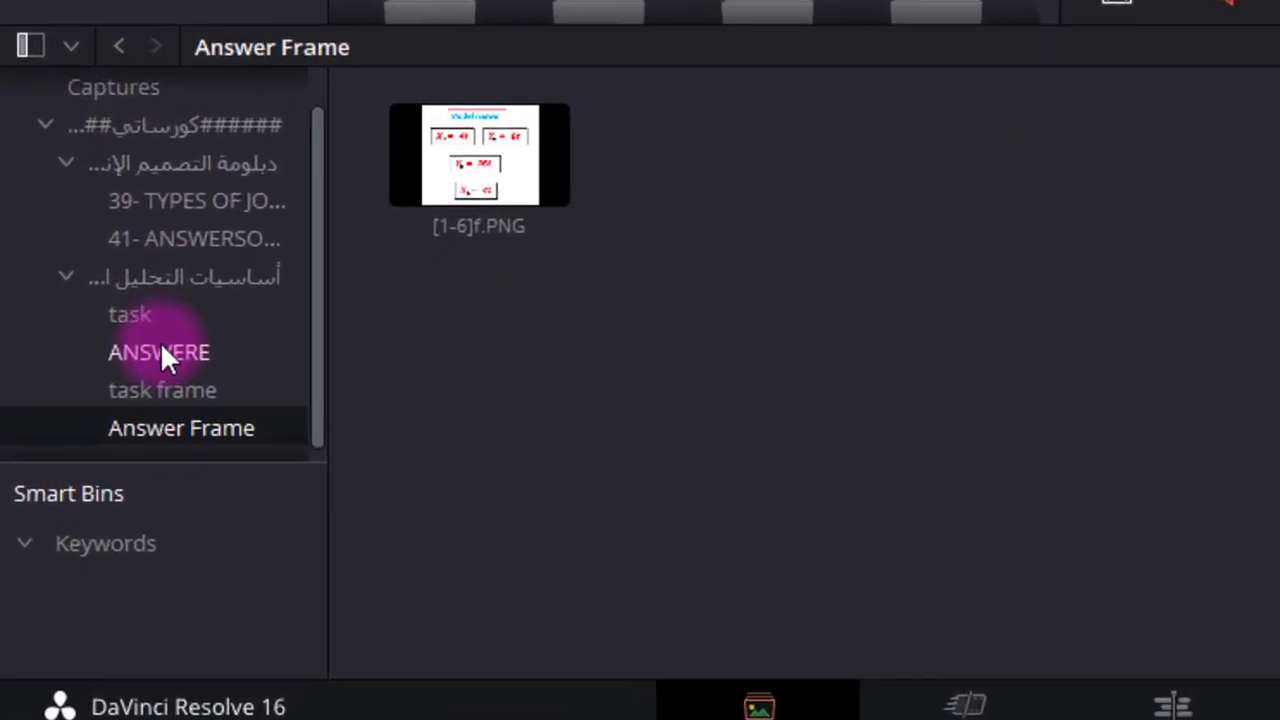
# - Examine the imported bin tree, opening the كورساتي bin and the clips in its دبلومة التصميم الإنشائي sub-bin
pyautogui.scroll(1, 74, 514)
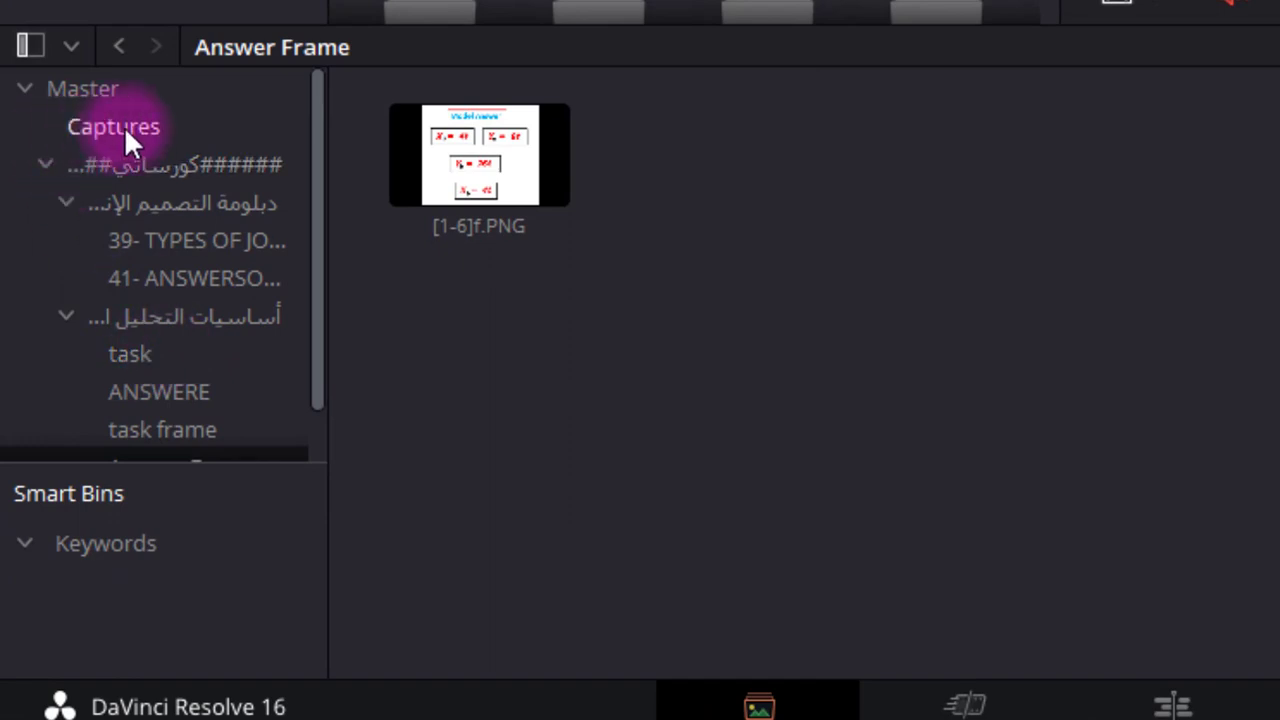
pyautogui.scroll(-1, 151, 190)
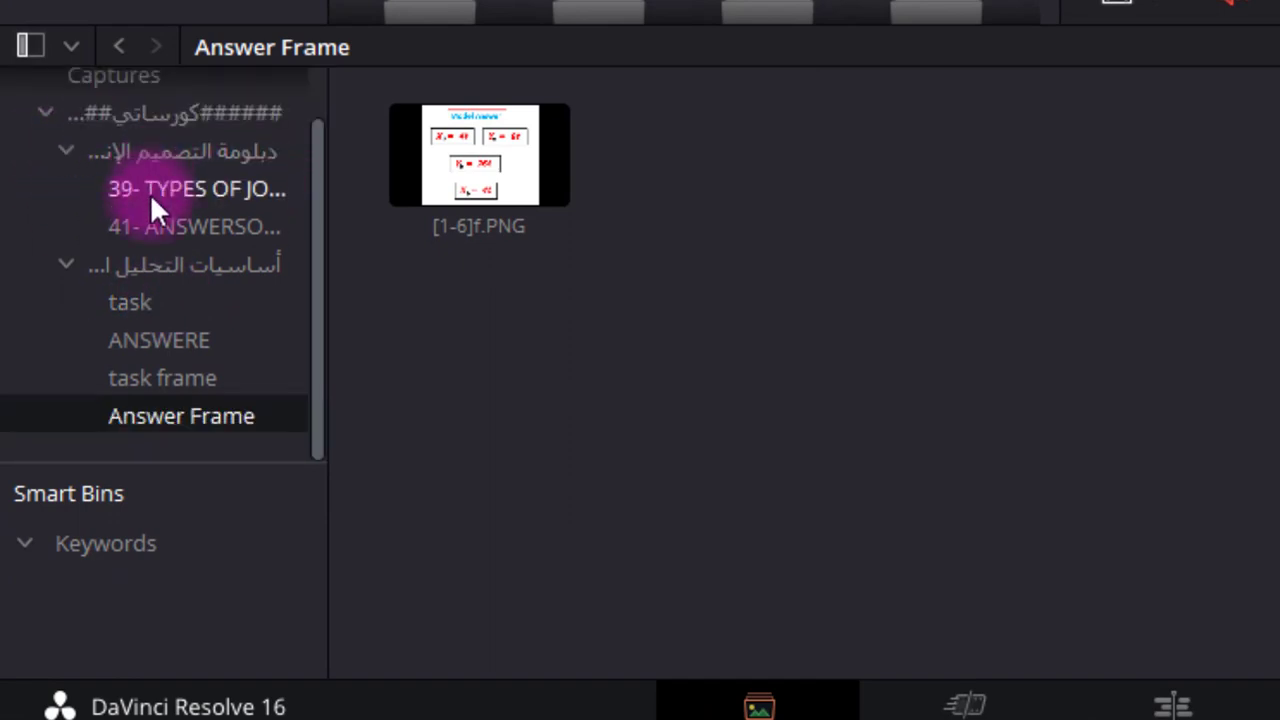
pyautogui.scroll(1, 160, 300)
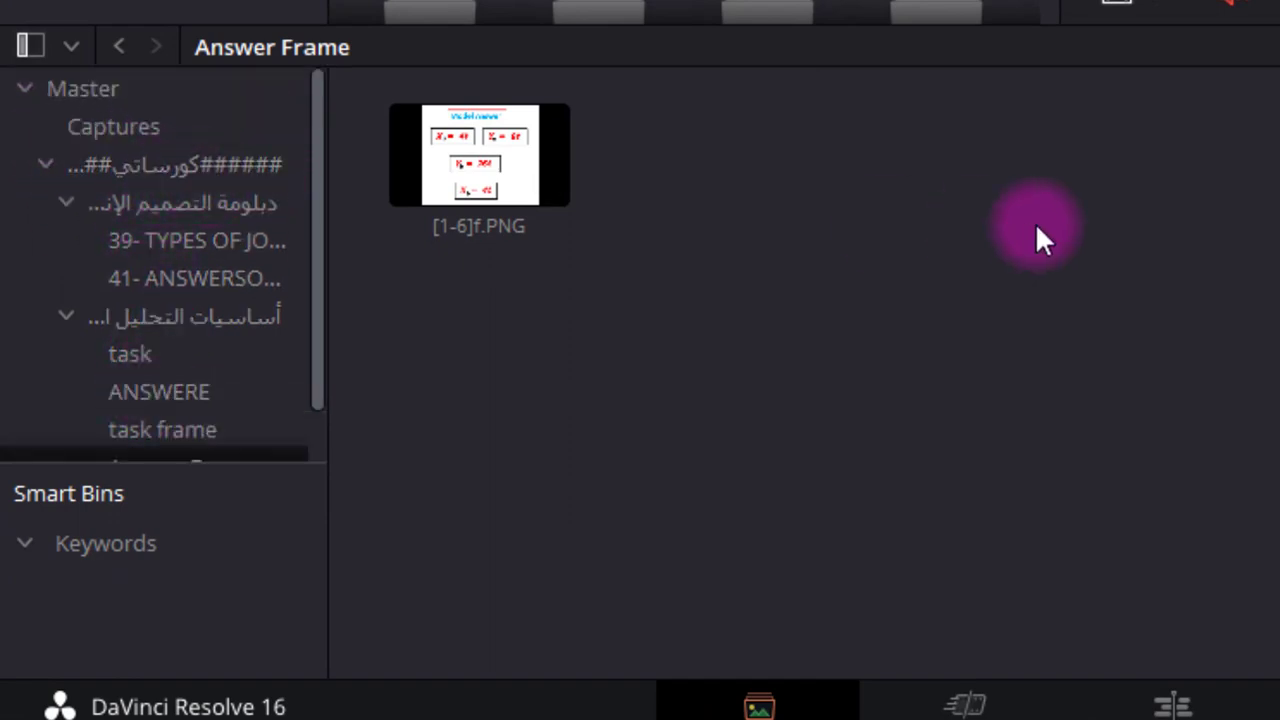
pyautogui.click(160, 166)
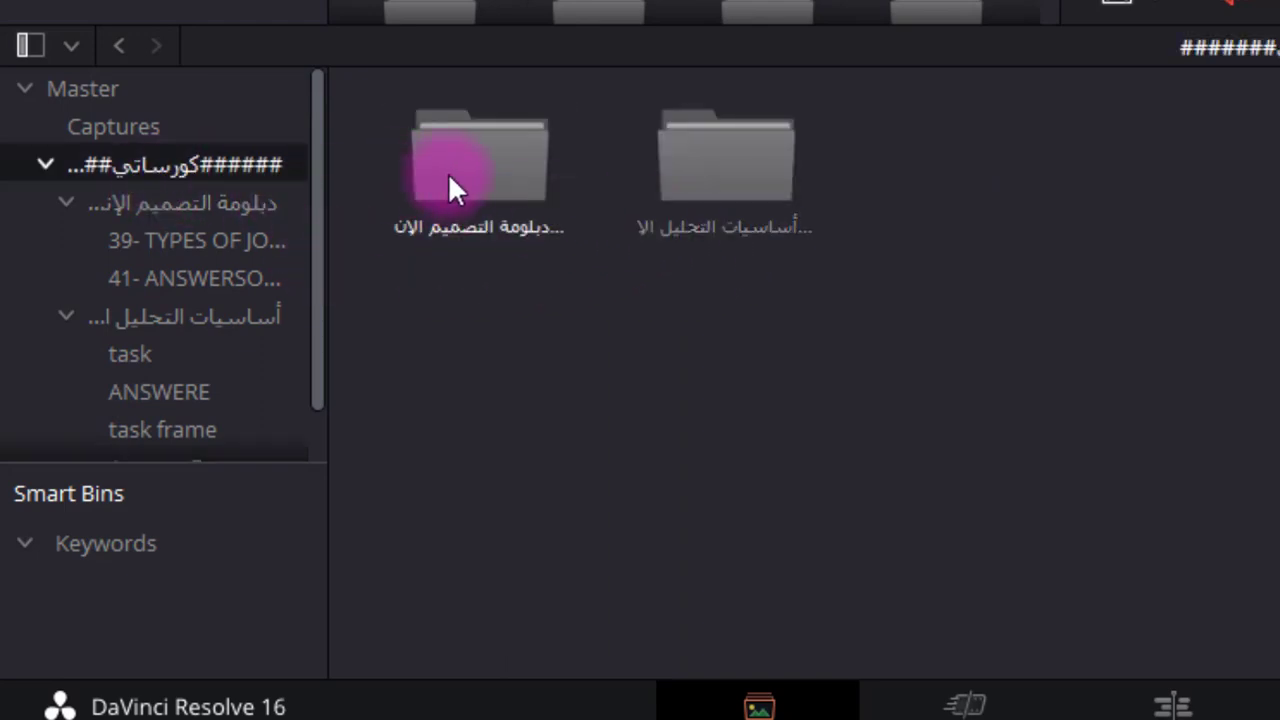
pyautogui.click(506, 178)
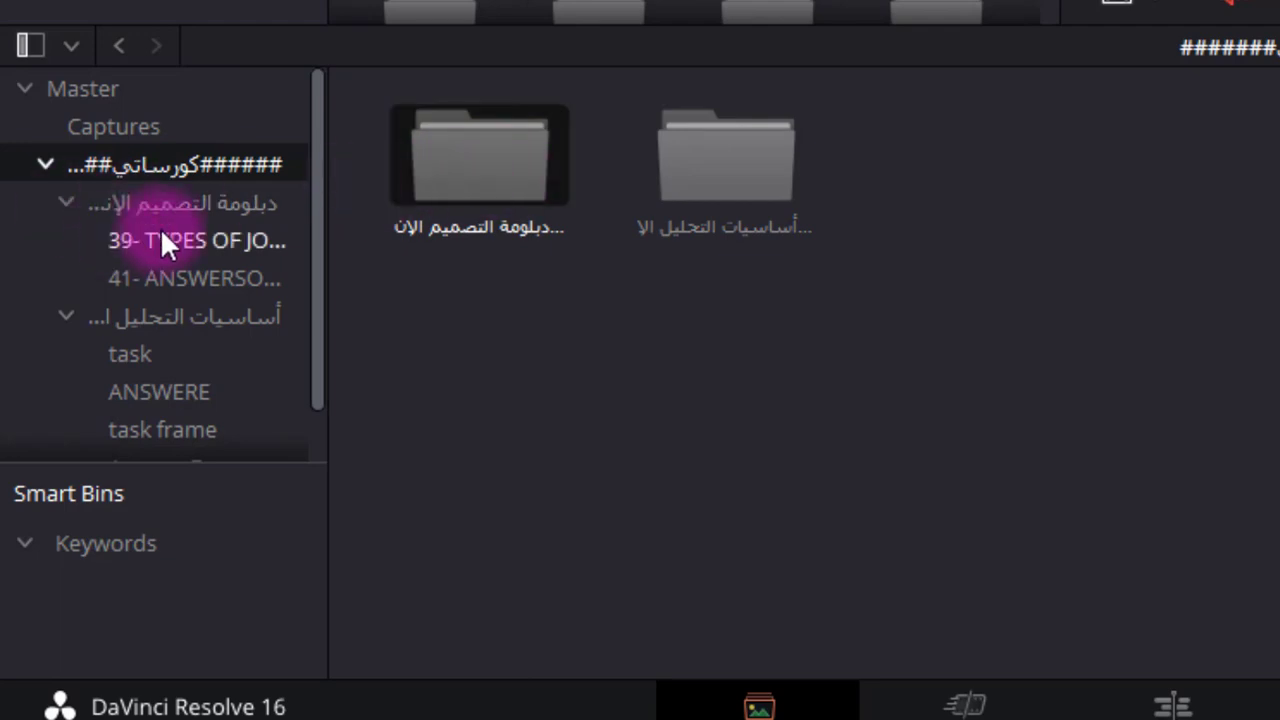
pyautogui.click(190, 210)
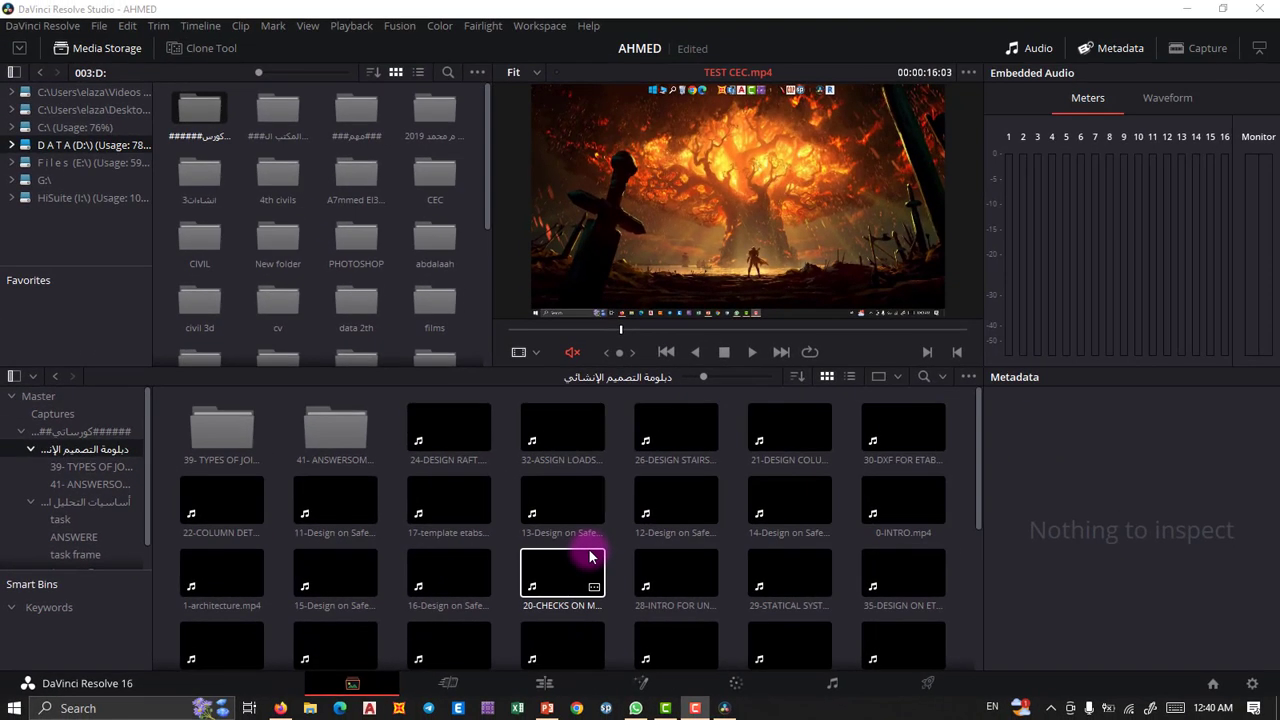
# - Undo the folder imports in the media pool
pyautogui.hotkey('ctrl', 'z')
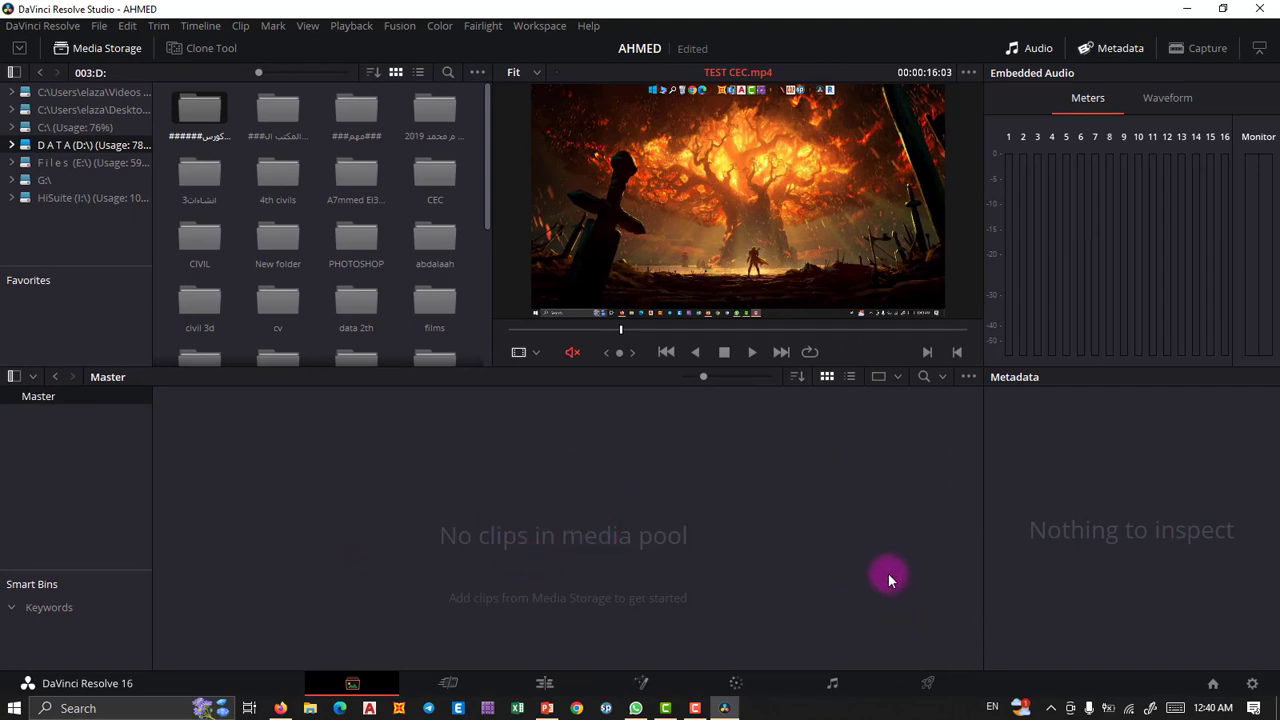
# - Switch to the TEST CEC folder in File Explorer and bring the New CEC Logo 2-01 PNG into the media pool
pyautogui.click(1178, 10)
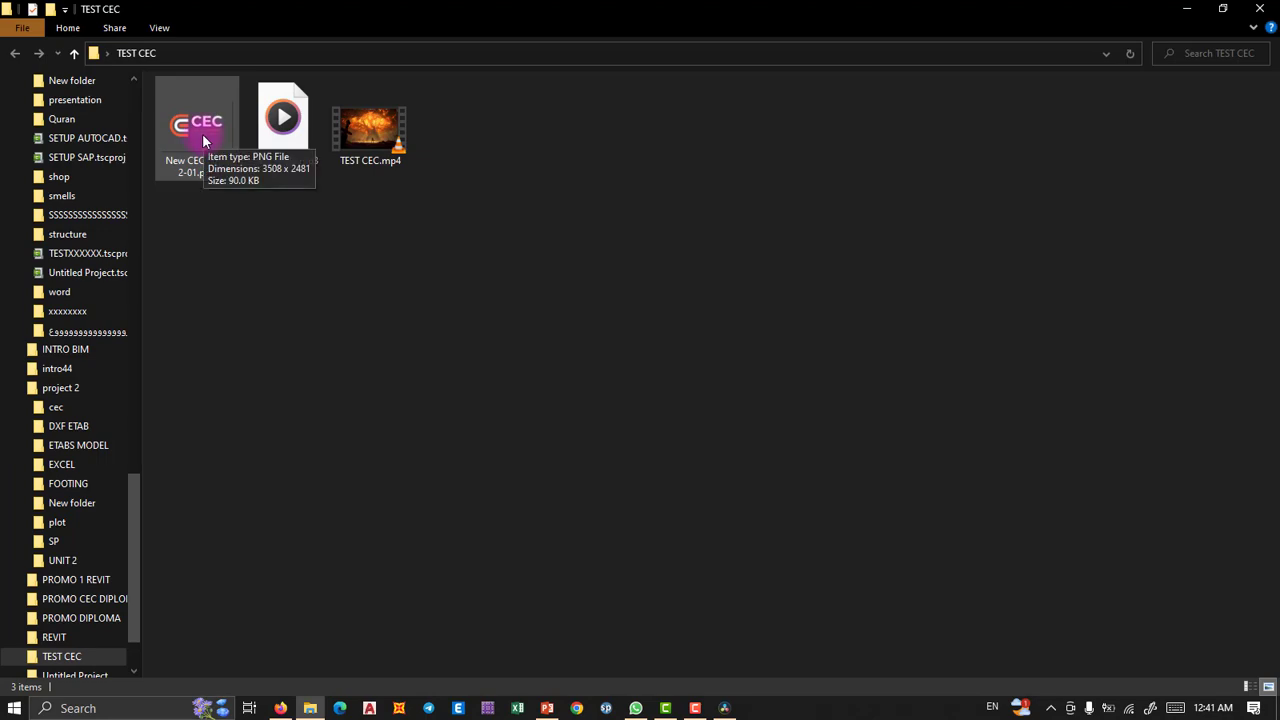
pyautogui.click(203, 140)
pyautogui.moveTo(203, 140); pyautogui.dragTo(654, 554)
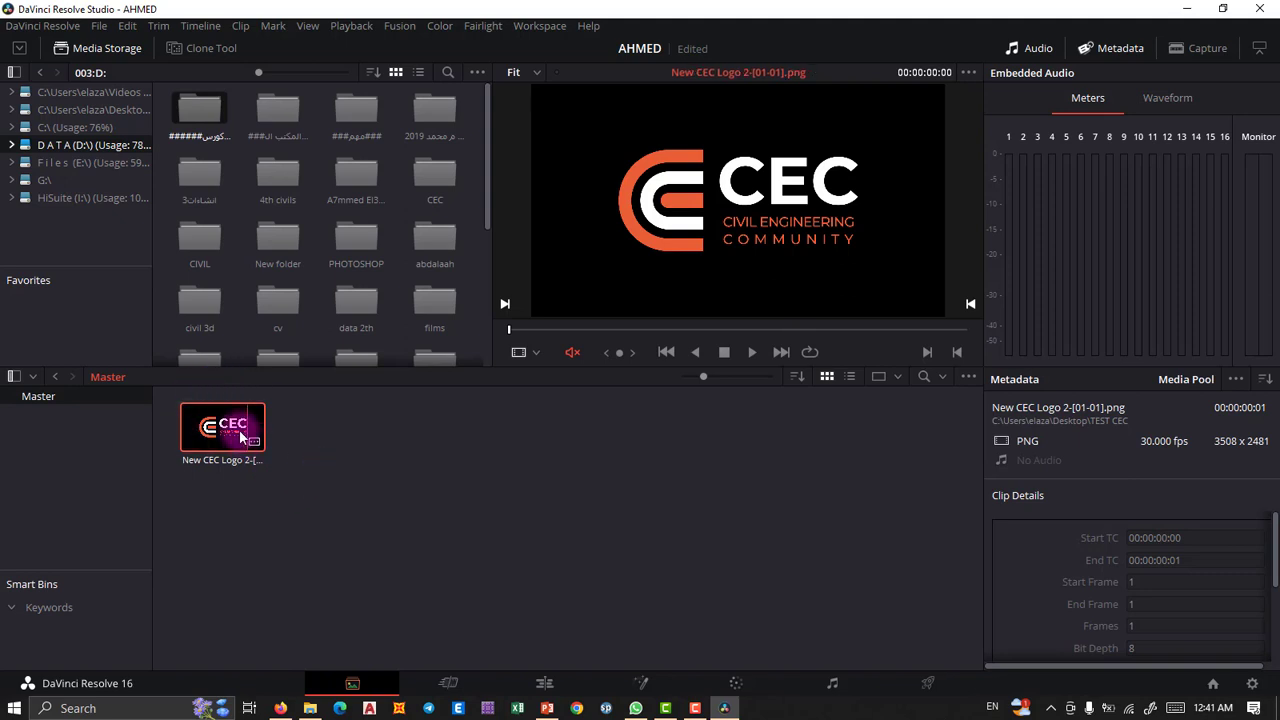
# - Check the logo clip in the media pool on the Edit page and return to the Media page
pyautogui.click(544, 683)
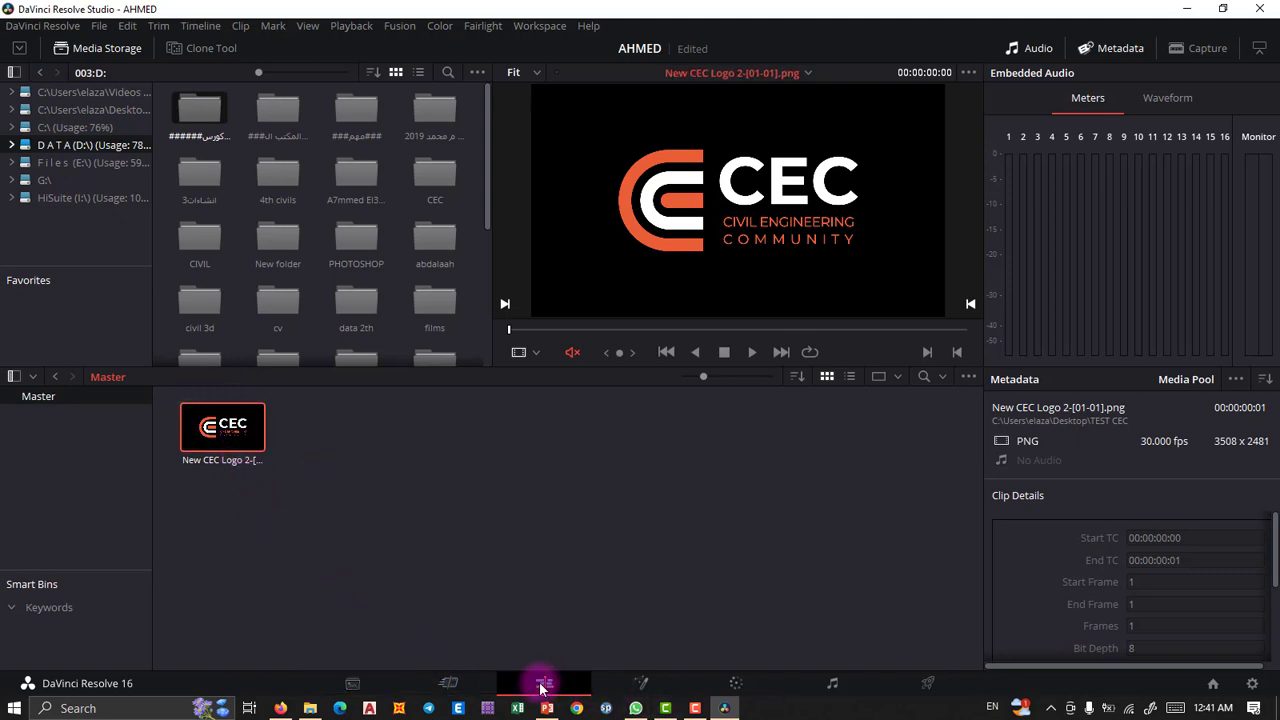
pyautogui.doubleClick(208, 137)
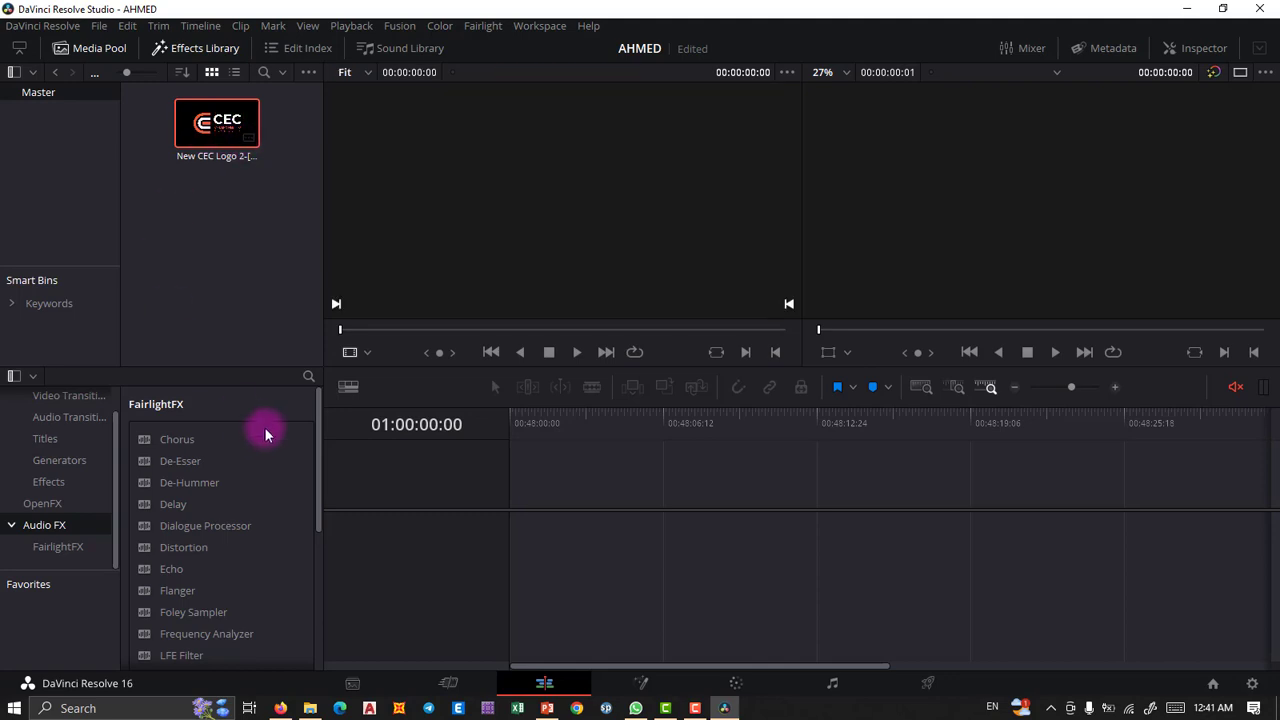
pyautogui.click(352, 683)
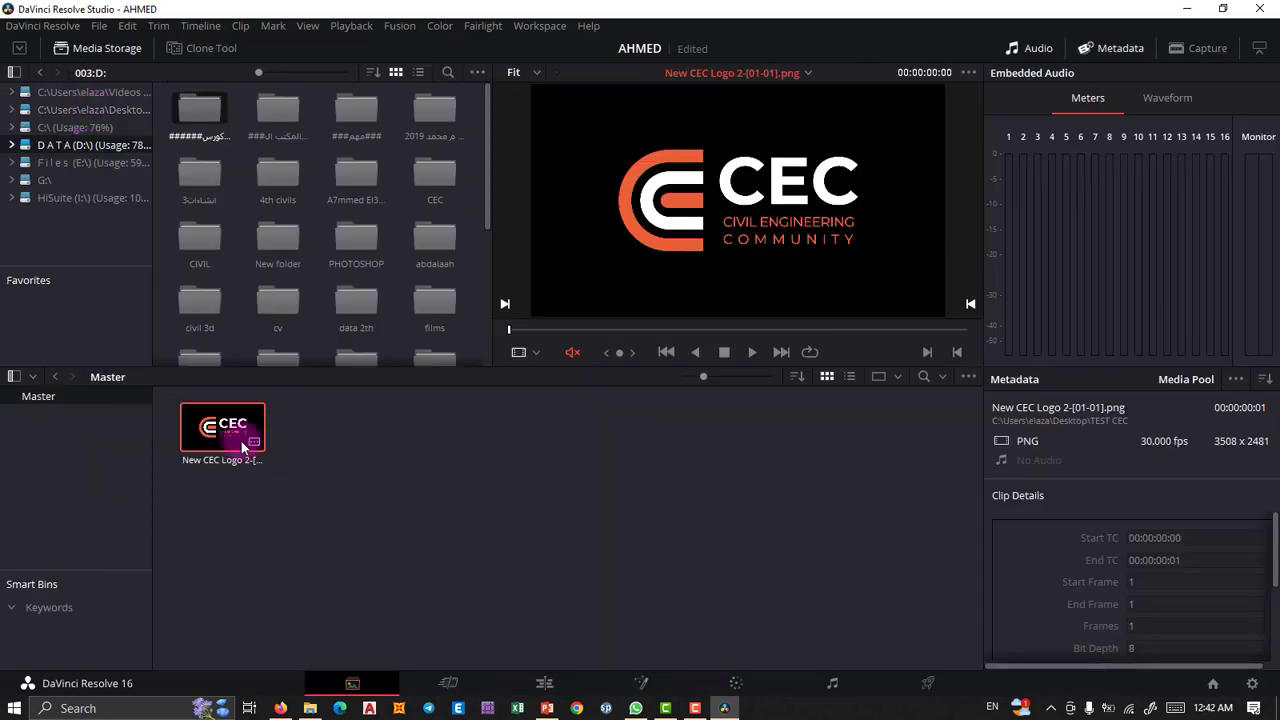
# - Start removing the logo clip from the media pool and cancel the removal
pyautogui.press('Delete')
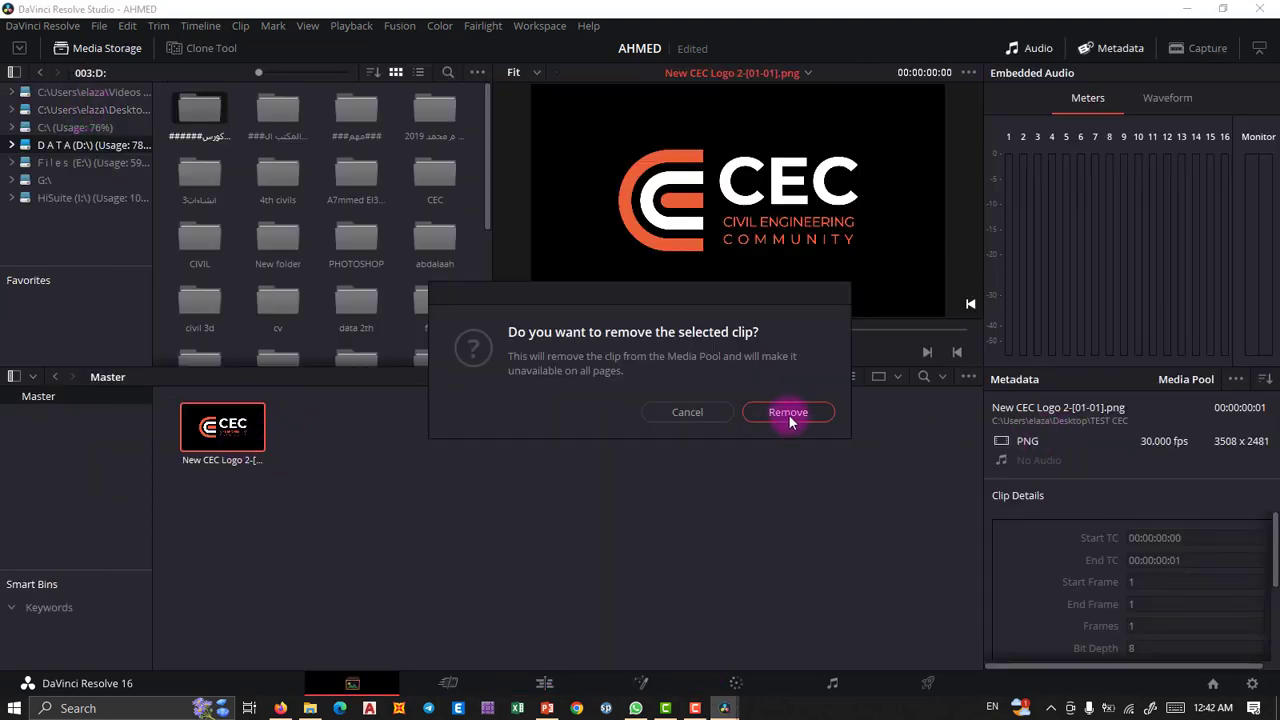
pyautogui.click(686, 412)
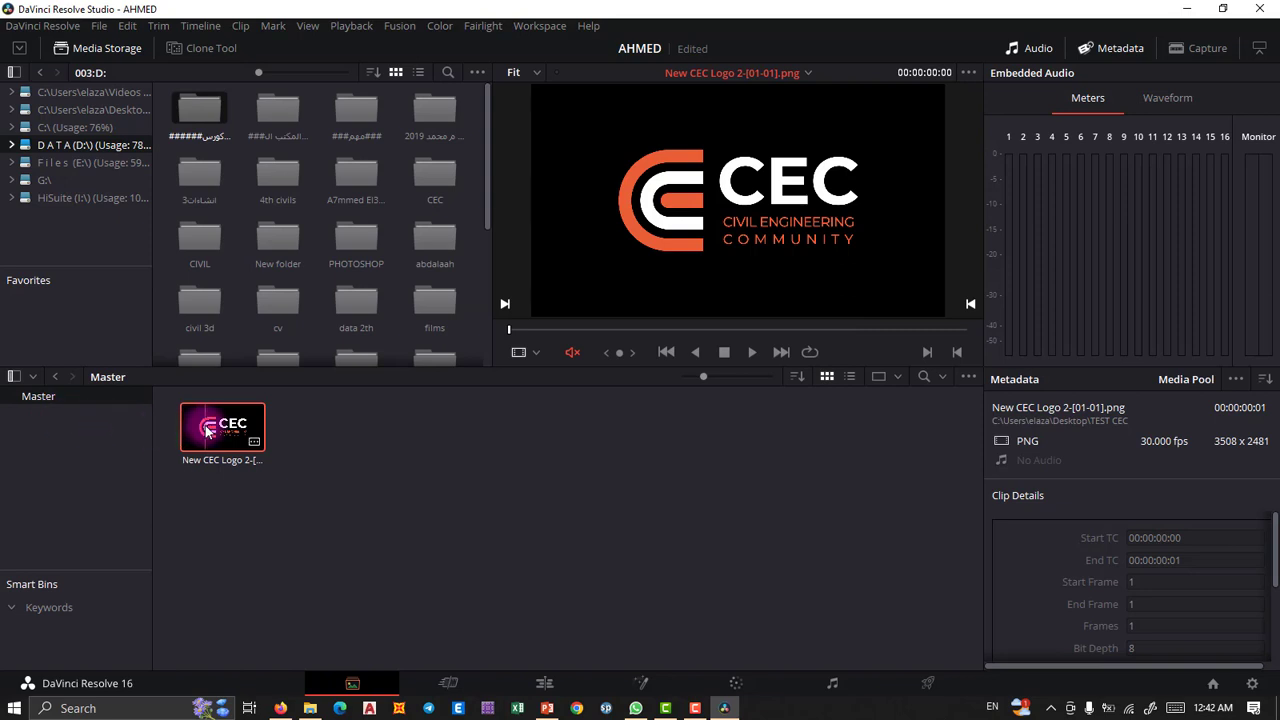
# - Remove the logo clip from the media pool and add all three files of the TEST CEC folder from media storage
pyautogui.press('Delete')
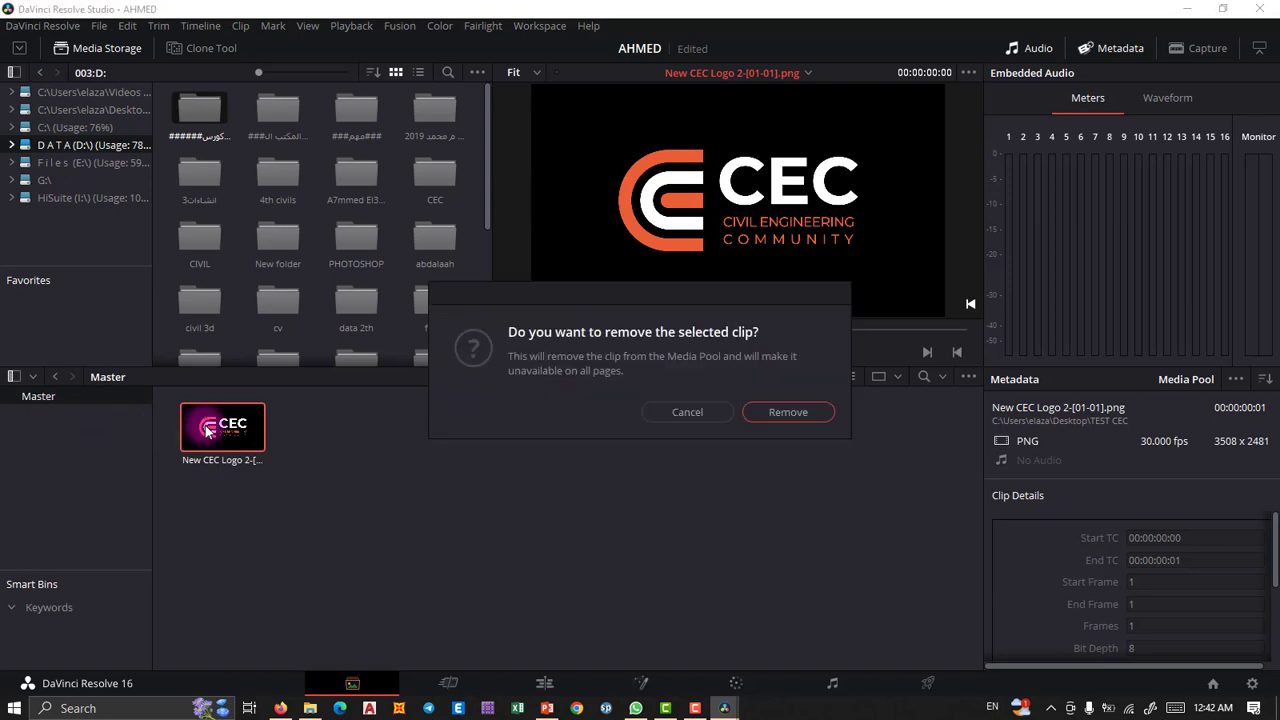
pyautogui.click(782, 414)
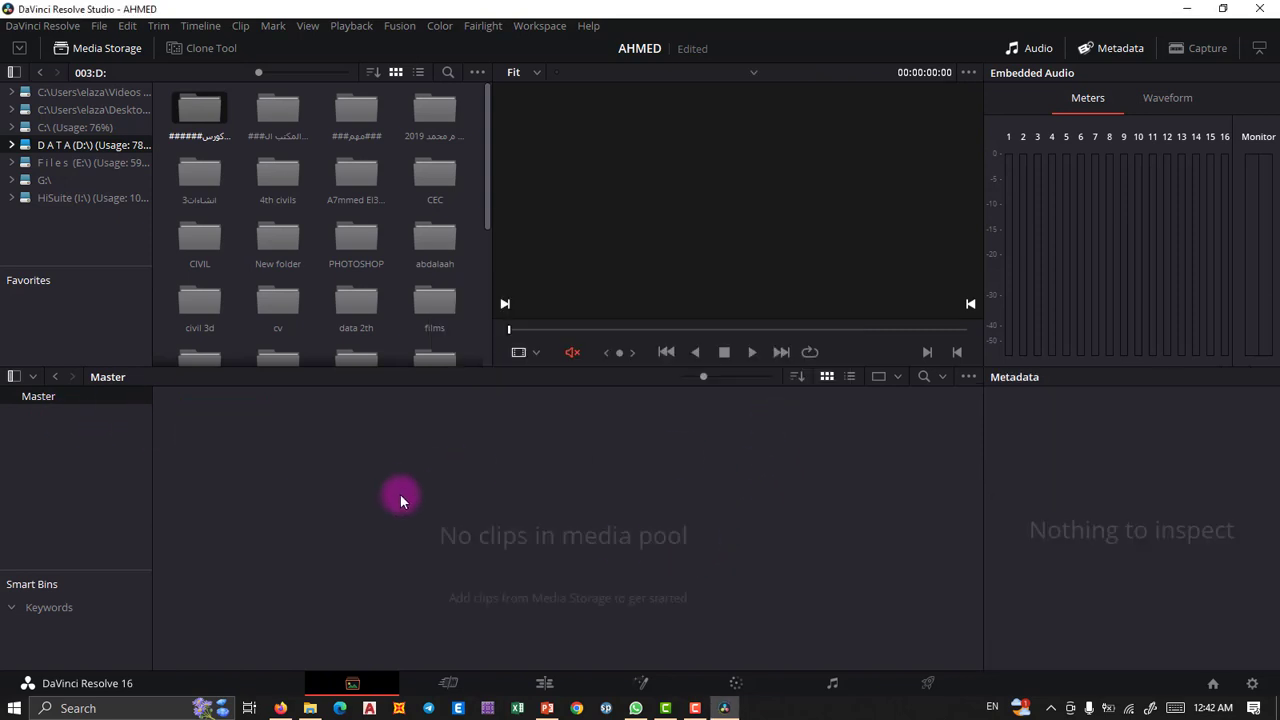
pyautogui.click(112, 110)
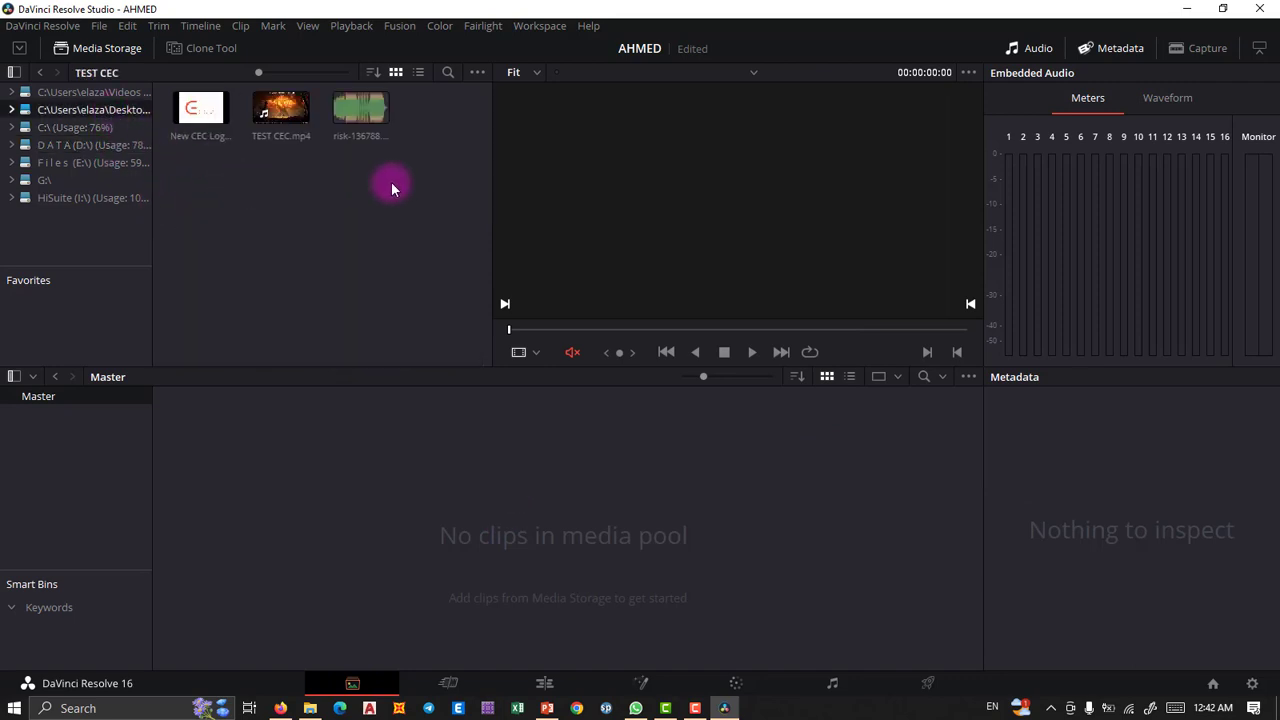
pyautogui.moveTo(391, 183); pyautogui.dragTo(207, 102)
pyautogui.rightClick(207, 102)
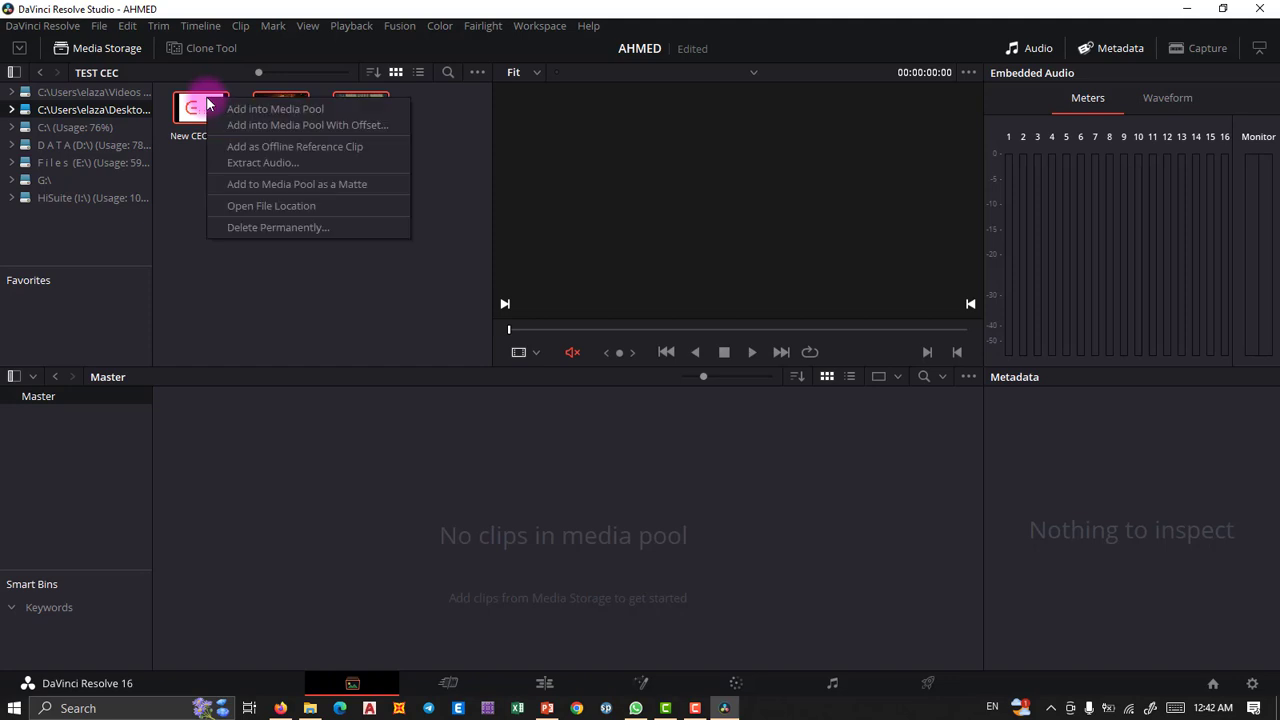
pyautogui.click(273, 112)
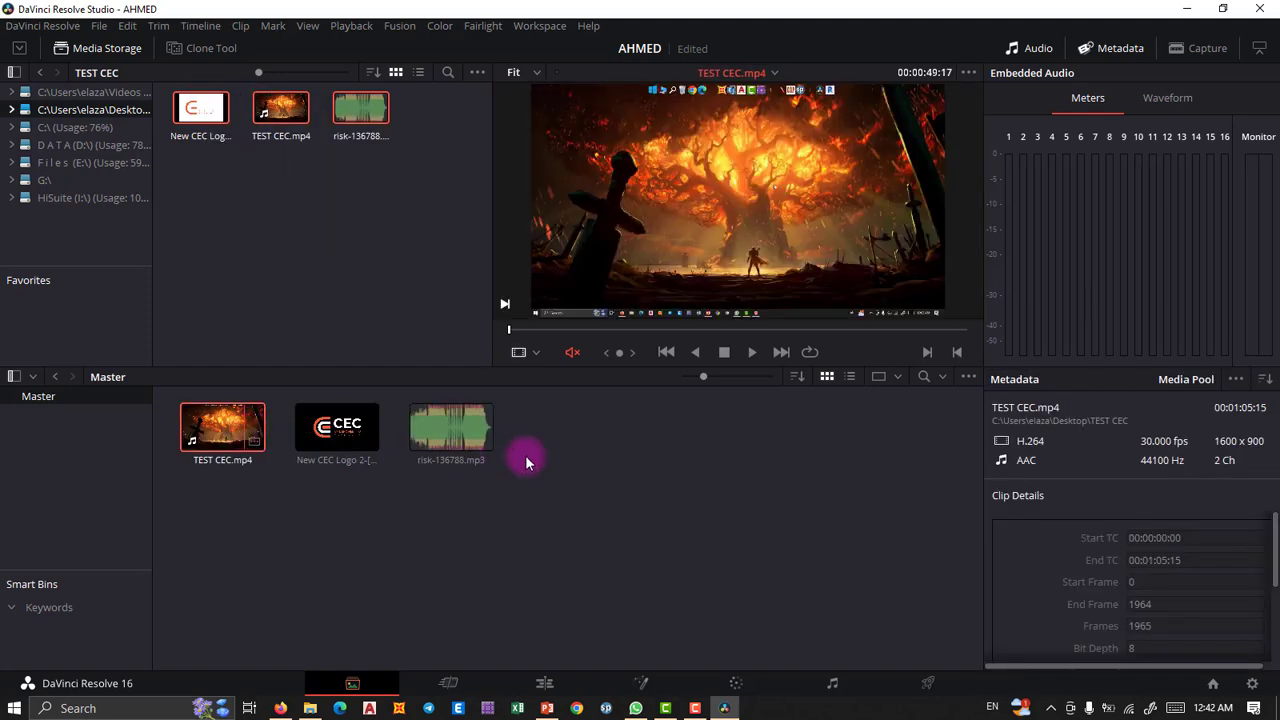
pyautogui.click(527, 461)
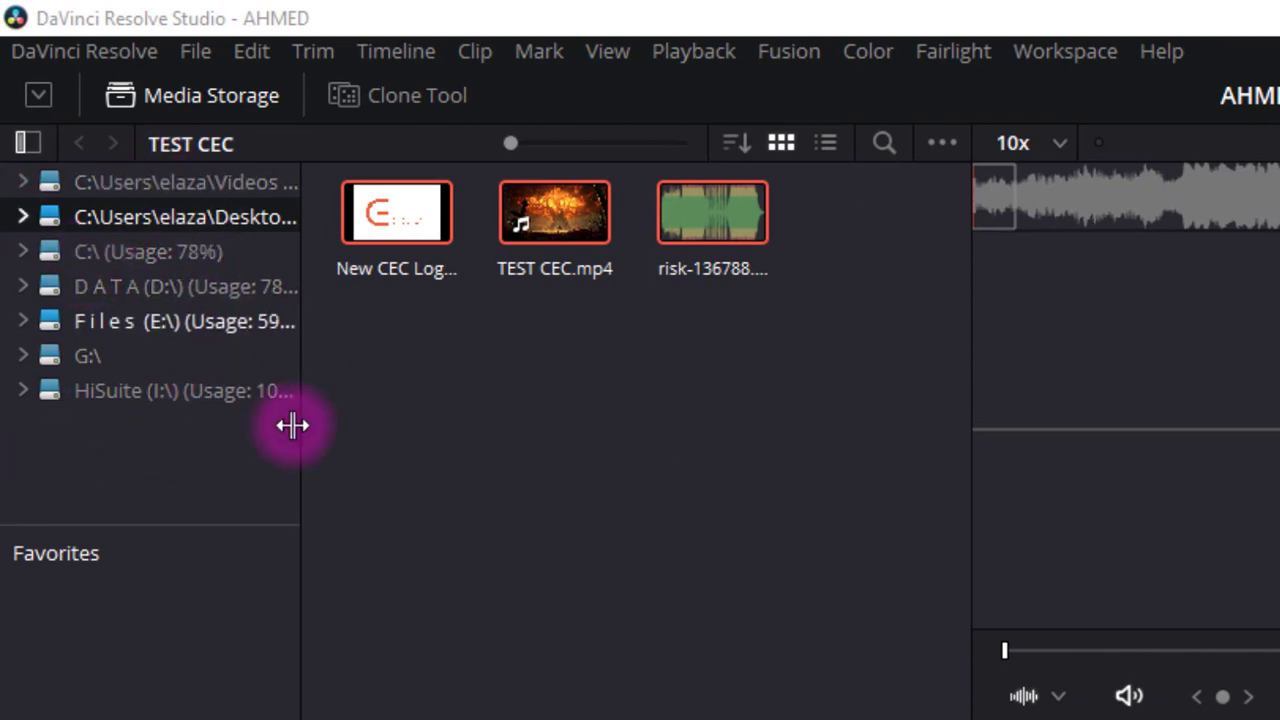
# - Bring up the option for adding a new media storage location, dismiss it and select the TEST CEC location
pyautogui.rightClick(123, 437)
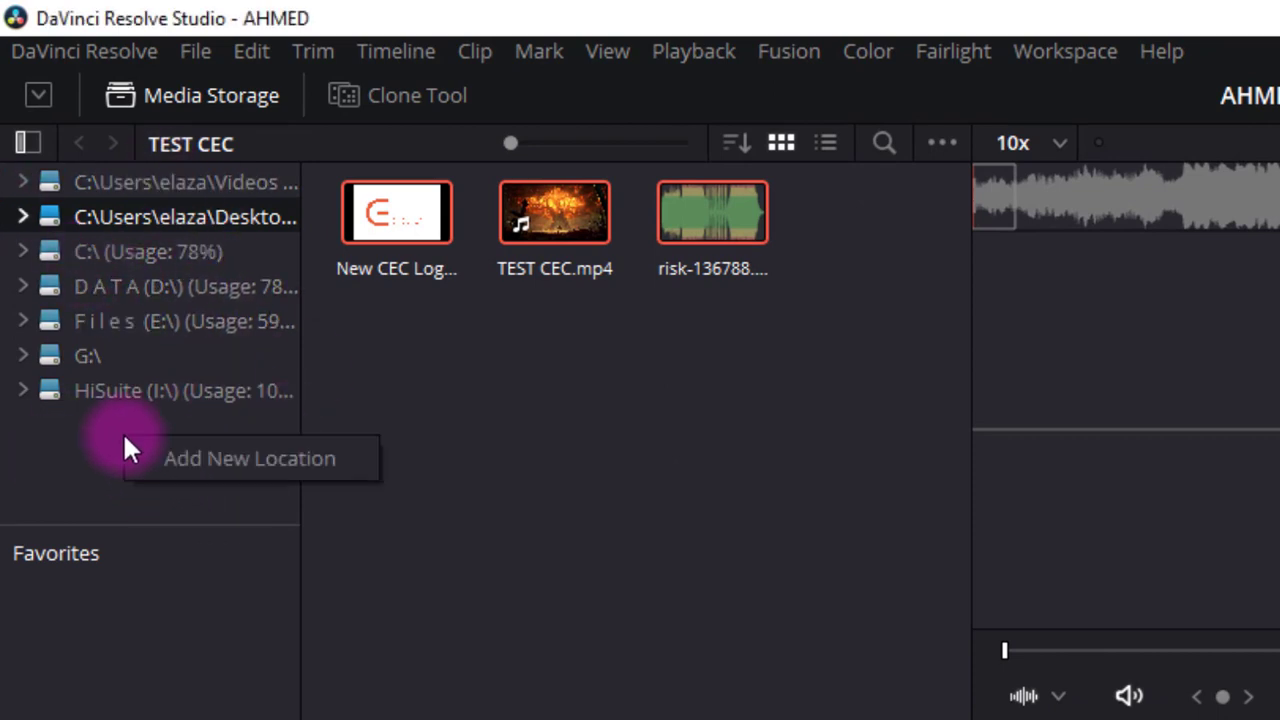
pyautogui.click(93, 494)
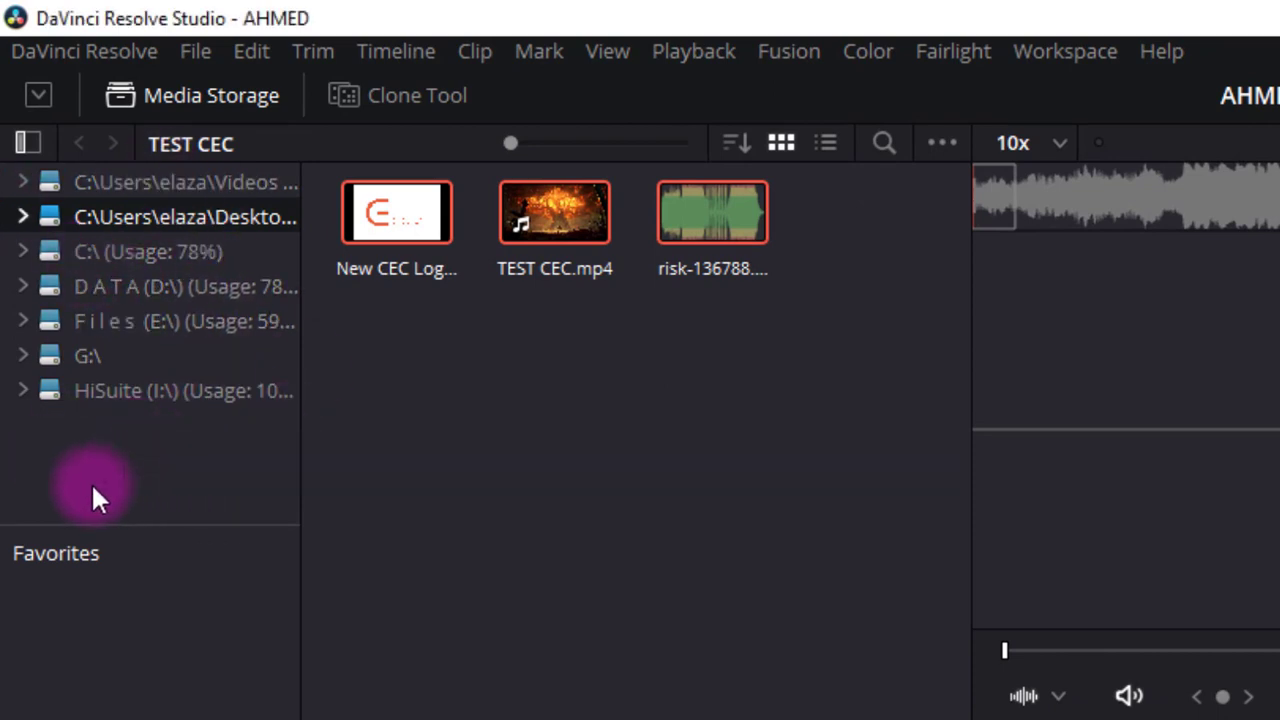
pyautogui.click(141, 215)
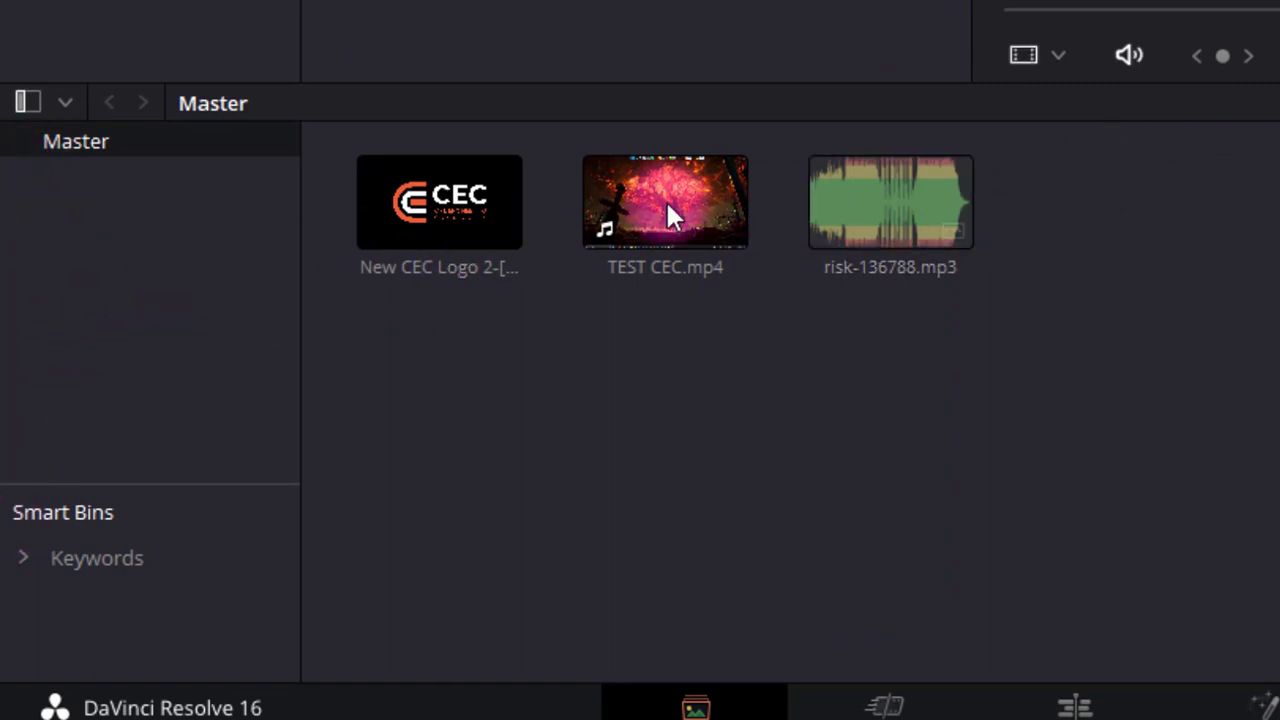
# - Select the TEST CEC.mp4 clip and toggle the Audio and Metadata panels off and back on
pyautogui.click(637, 195)
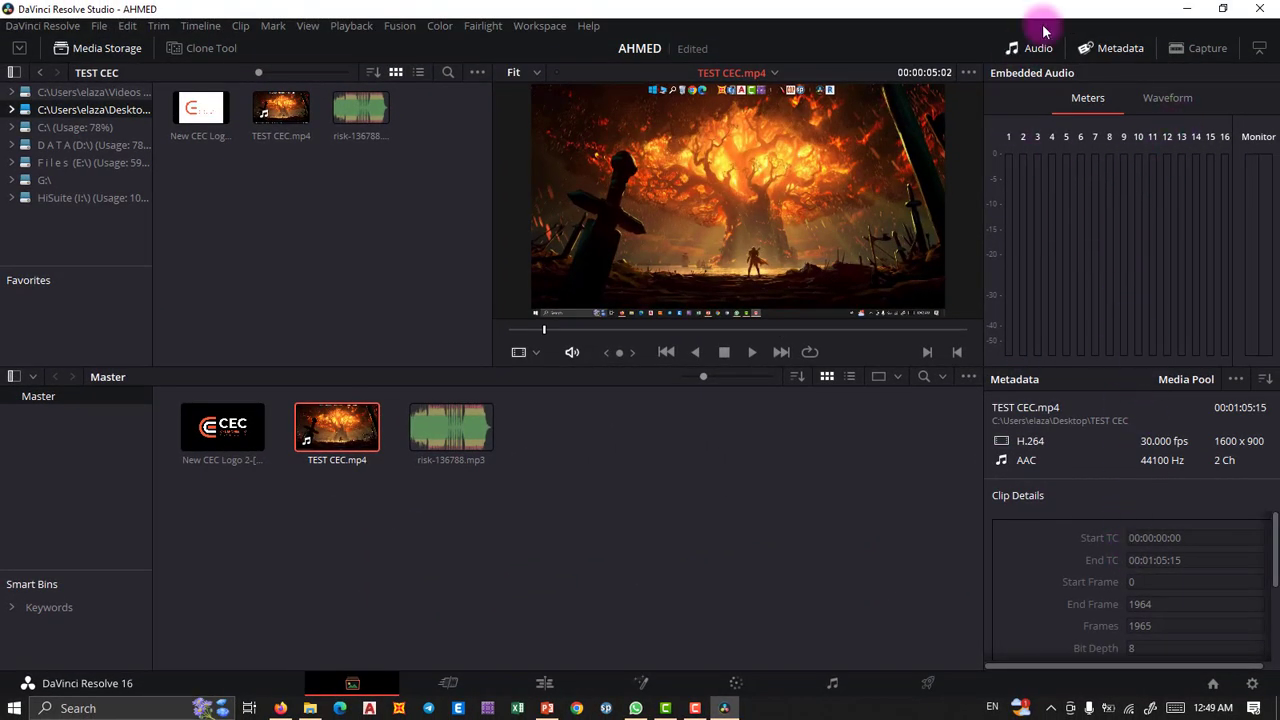
pyautogui.click(1110, 48)
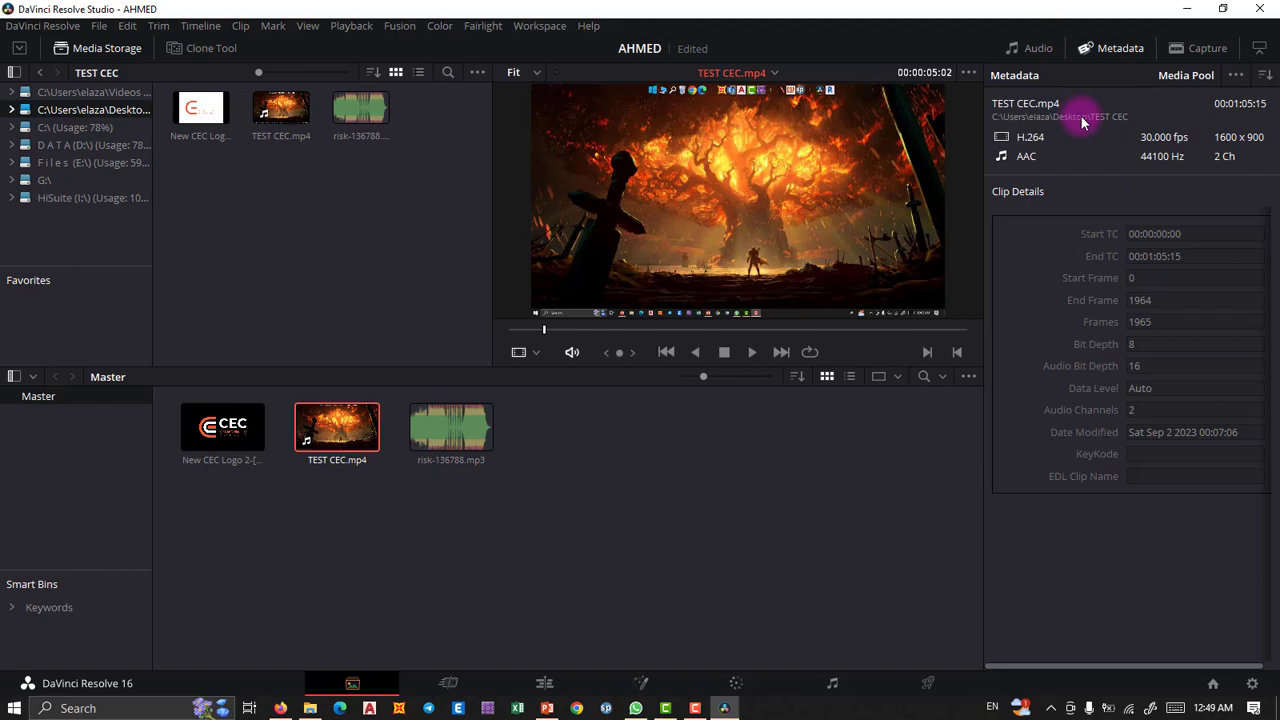
pyautogui.click(1035, 49)
pyautogui.click(1035, 49)
pyautogui.click(1035, 49)
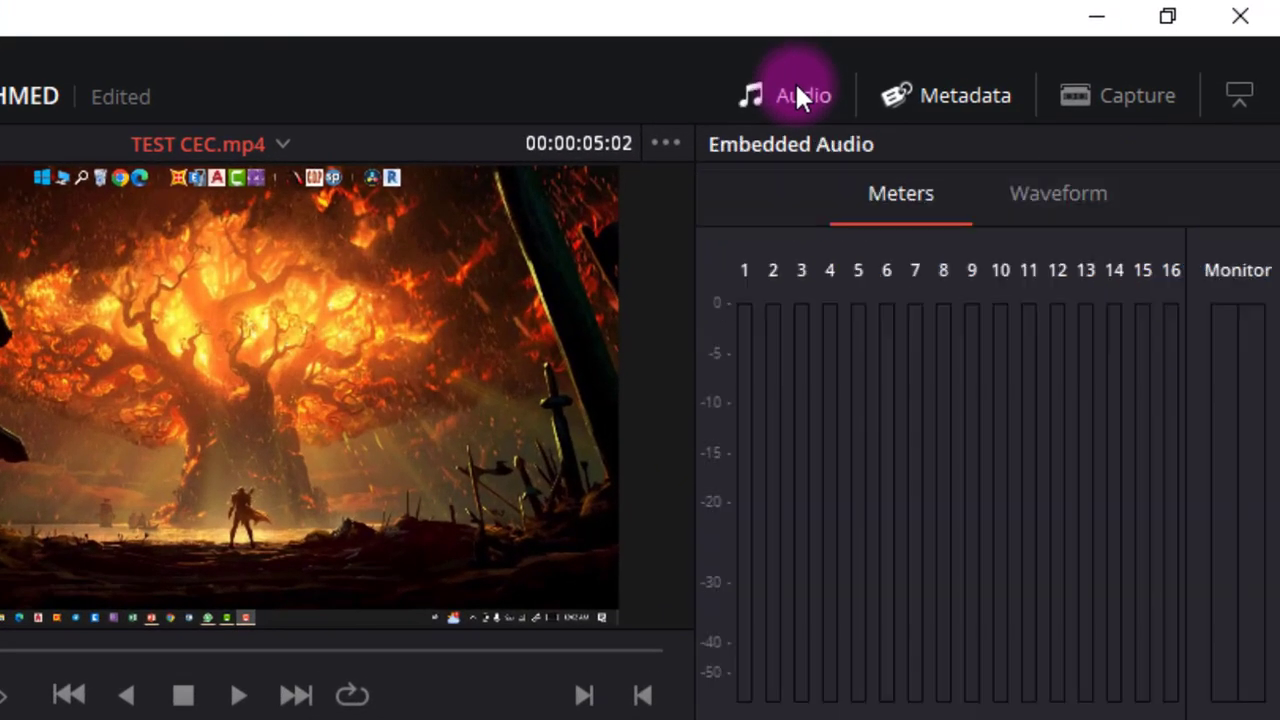
pyautogui.click(1035, 49)
pyautogui.click(796, 87)
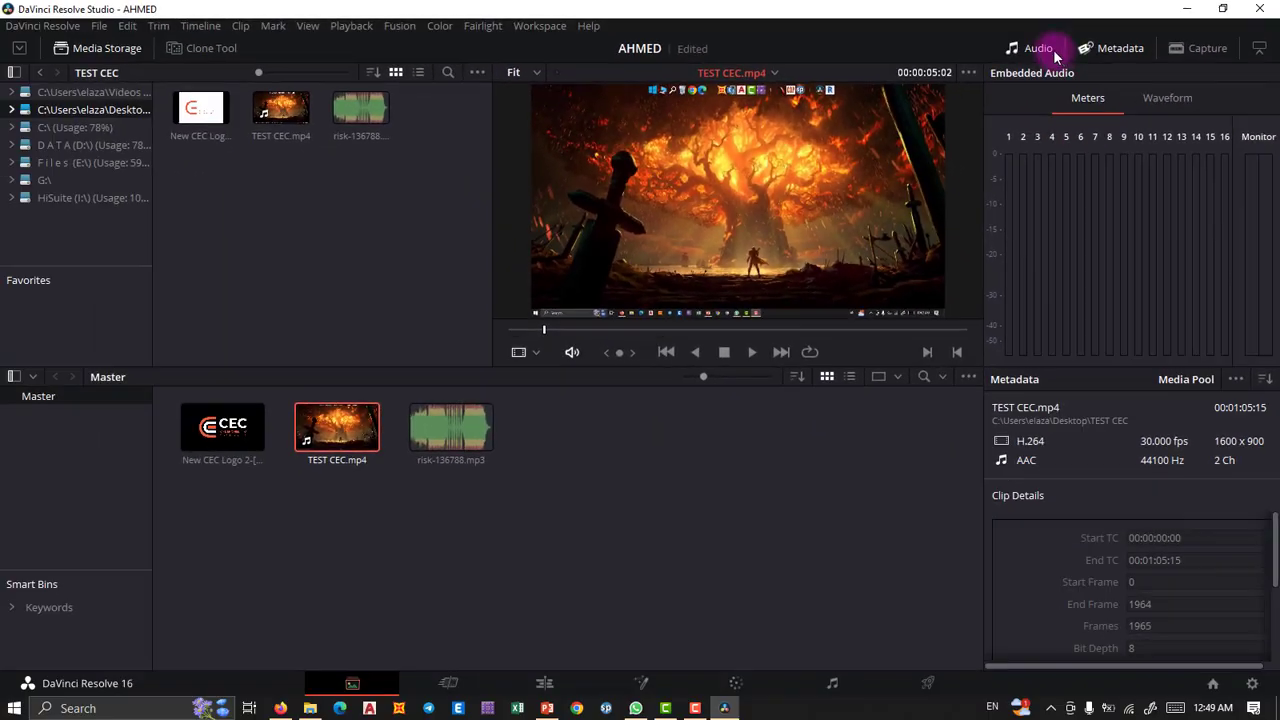
pyautogui.click(1114, 50)
pyautogui.click(1118, 47)
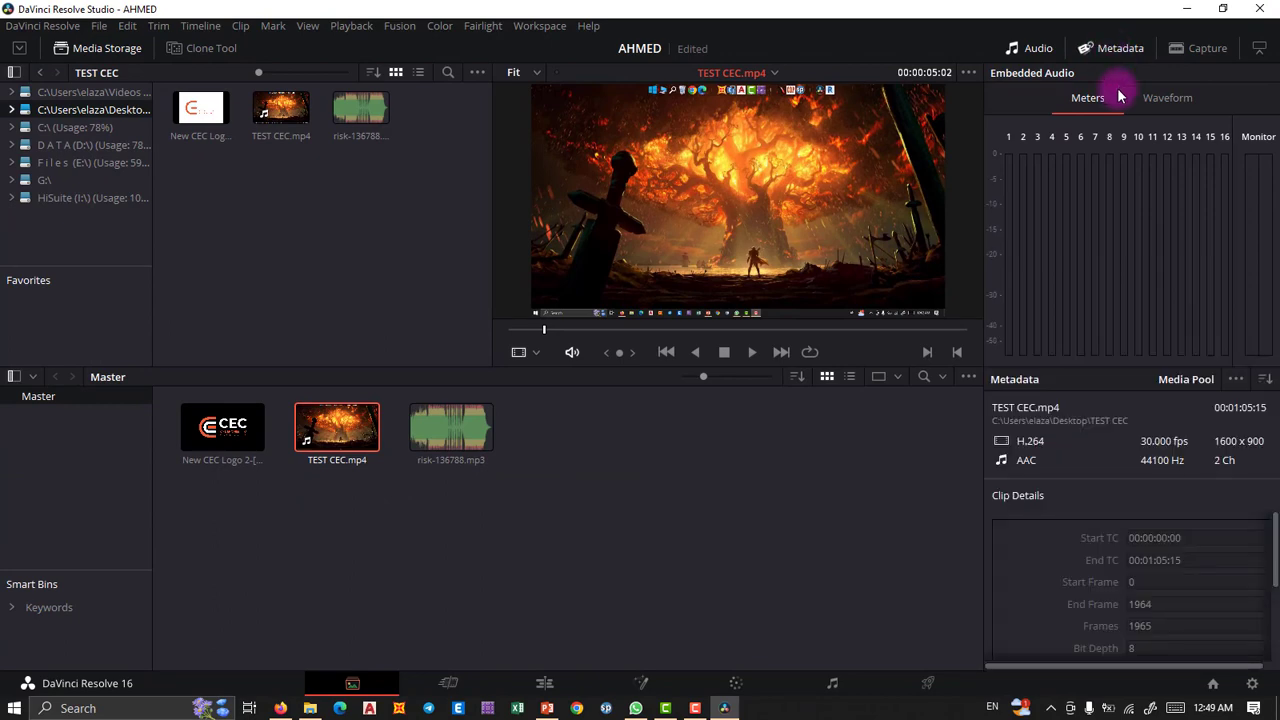
pyautogui.click(1120, 49)
pyautogui.click(1120, 49)
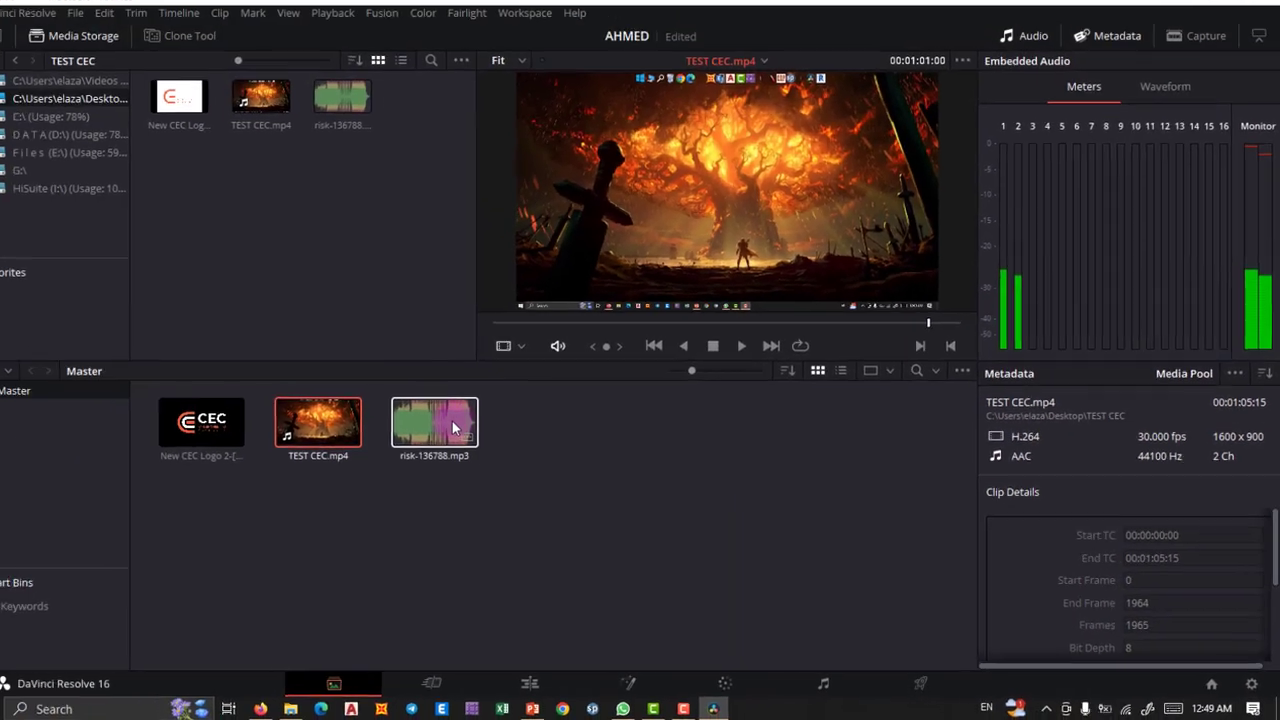
# - Select the risk-136788.mp3 clip and play and stop it in the embedded audio's Waveform view
pyautogui.click(571, 353)
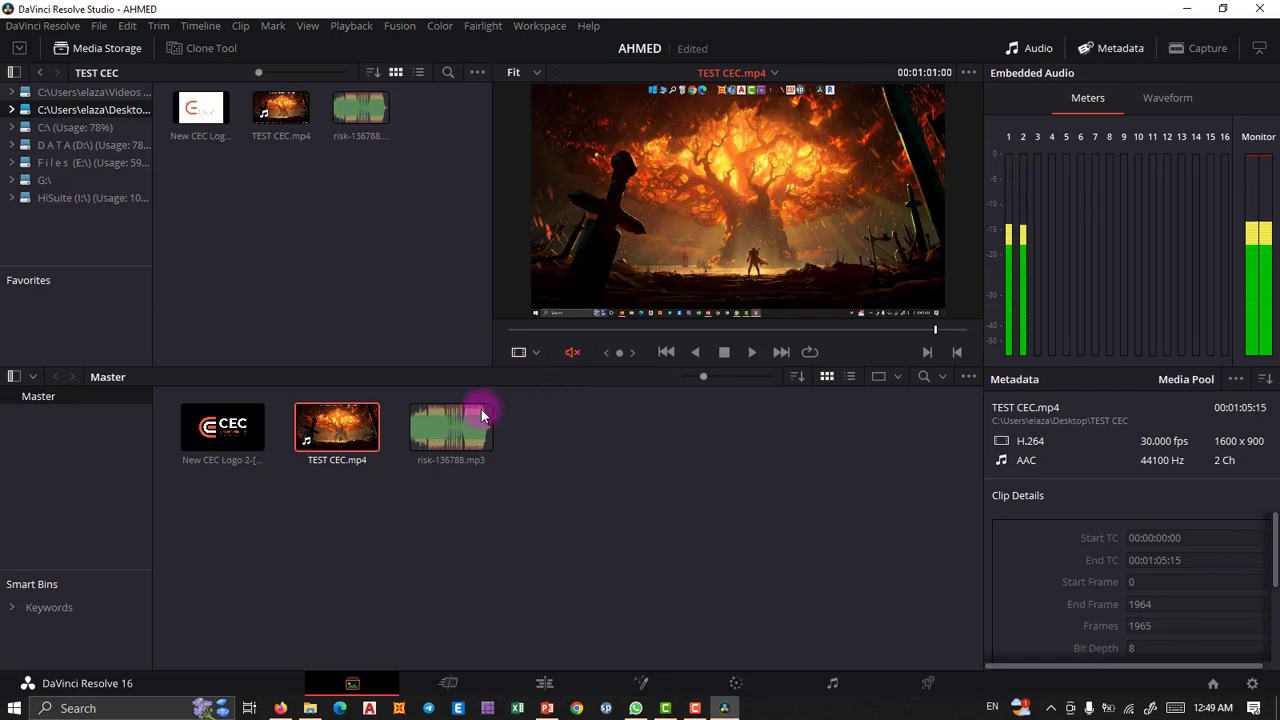
pyautogui.click(453, 437)
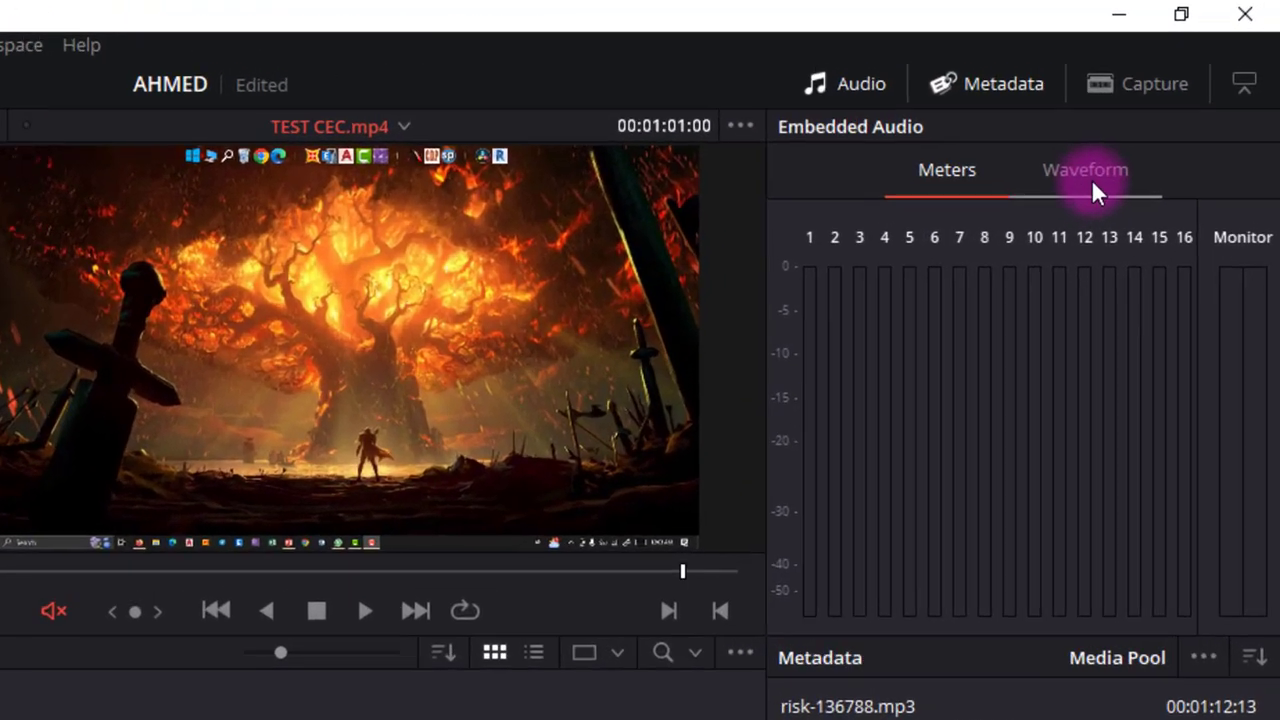
pyautogui.click(1160, 112)
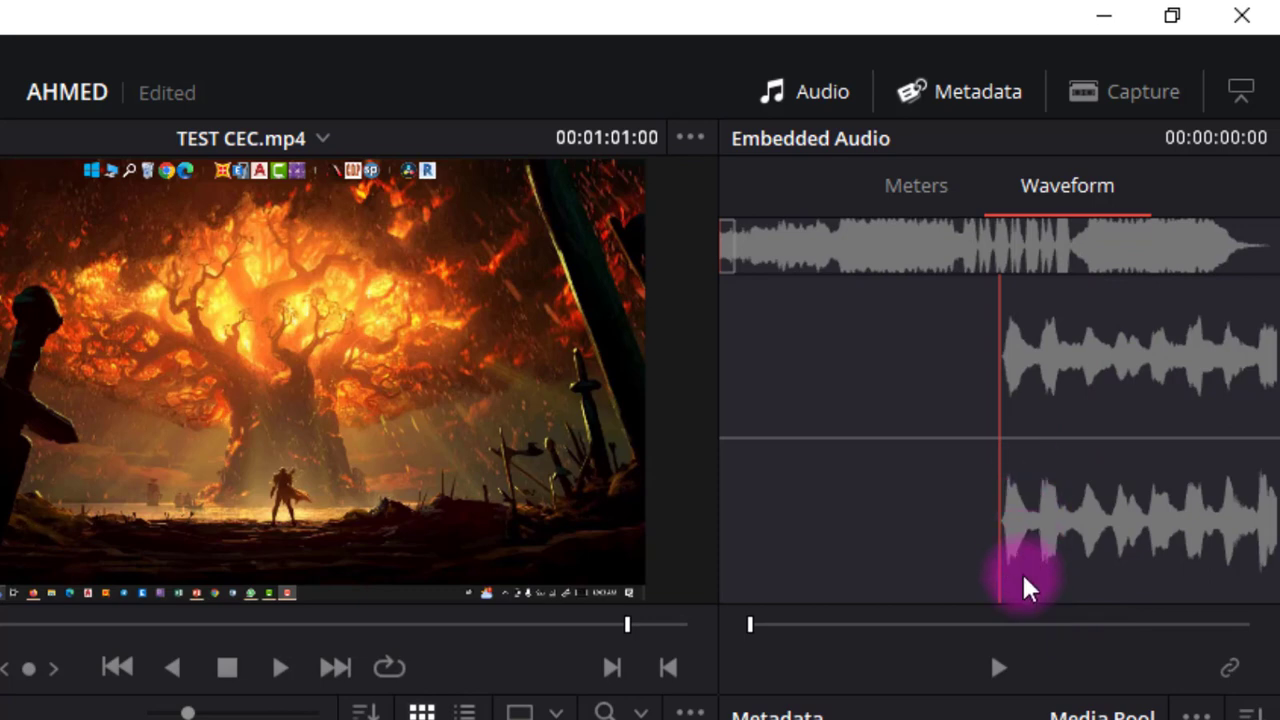
pyautogui.click(998, 667)
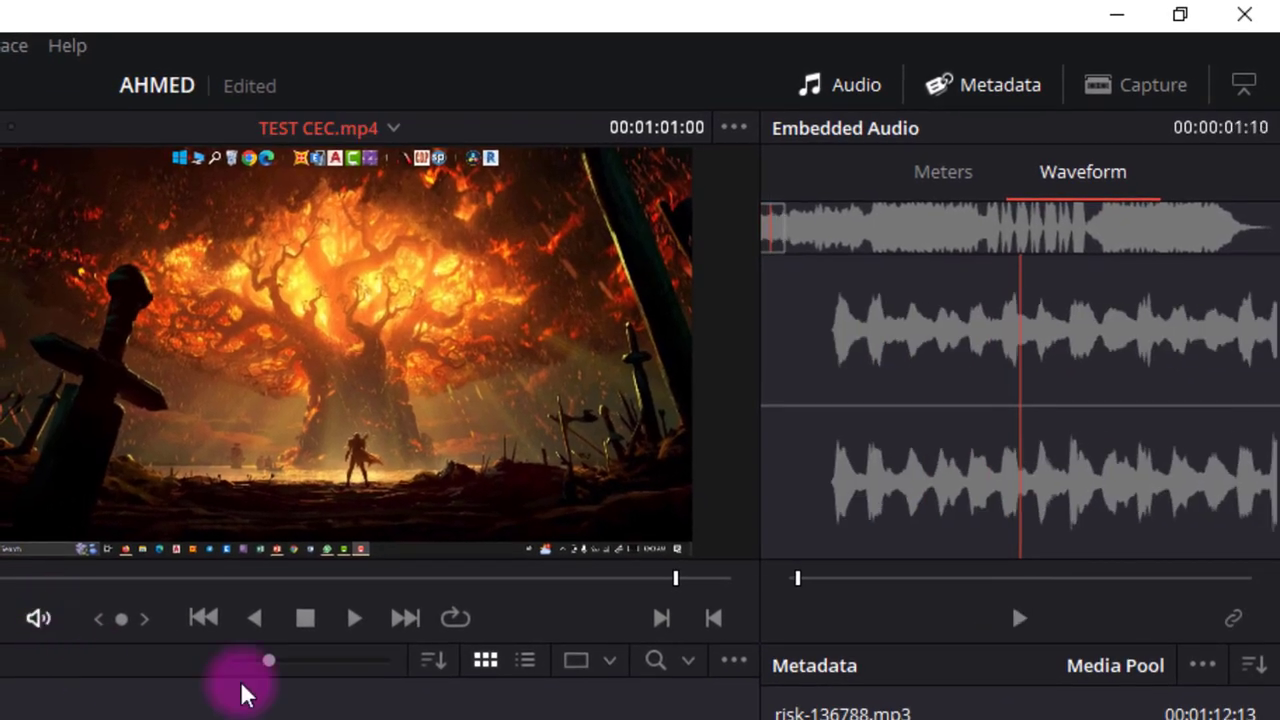
pyautogui.click(1021, 619)
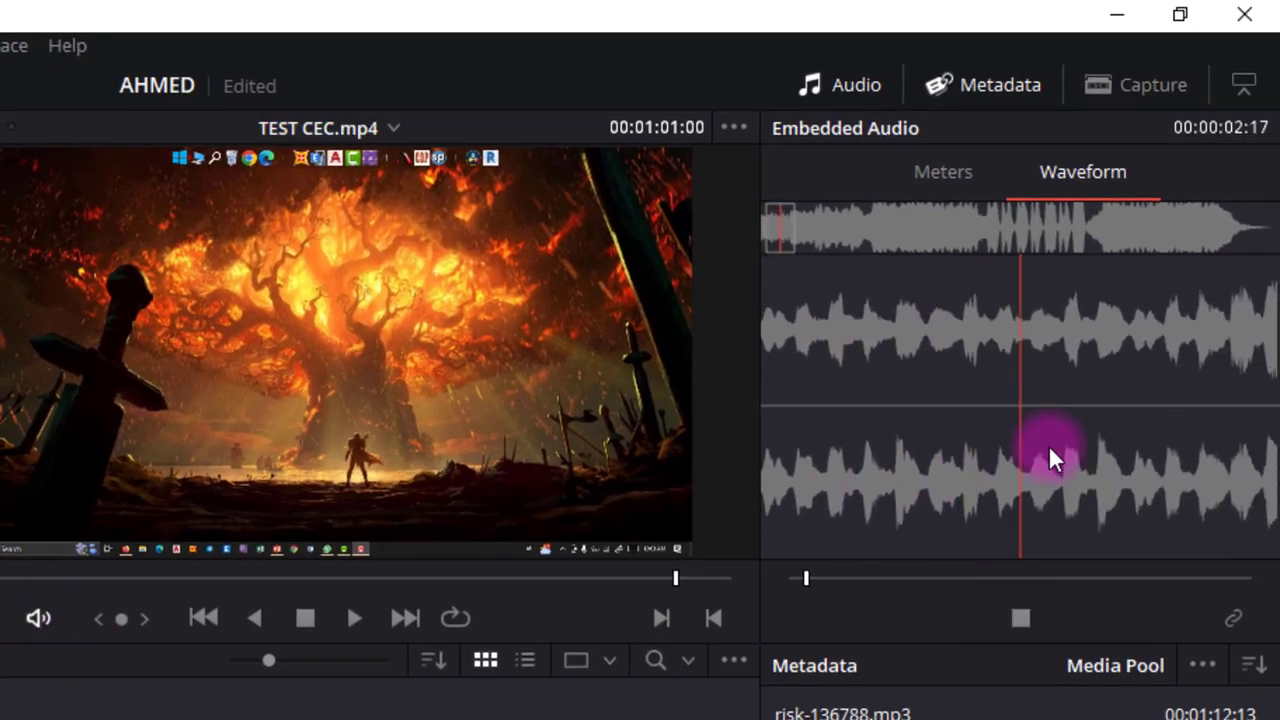
pyautogui.click(1020, 620)
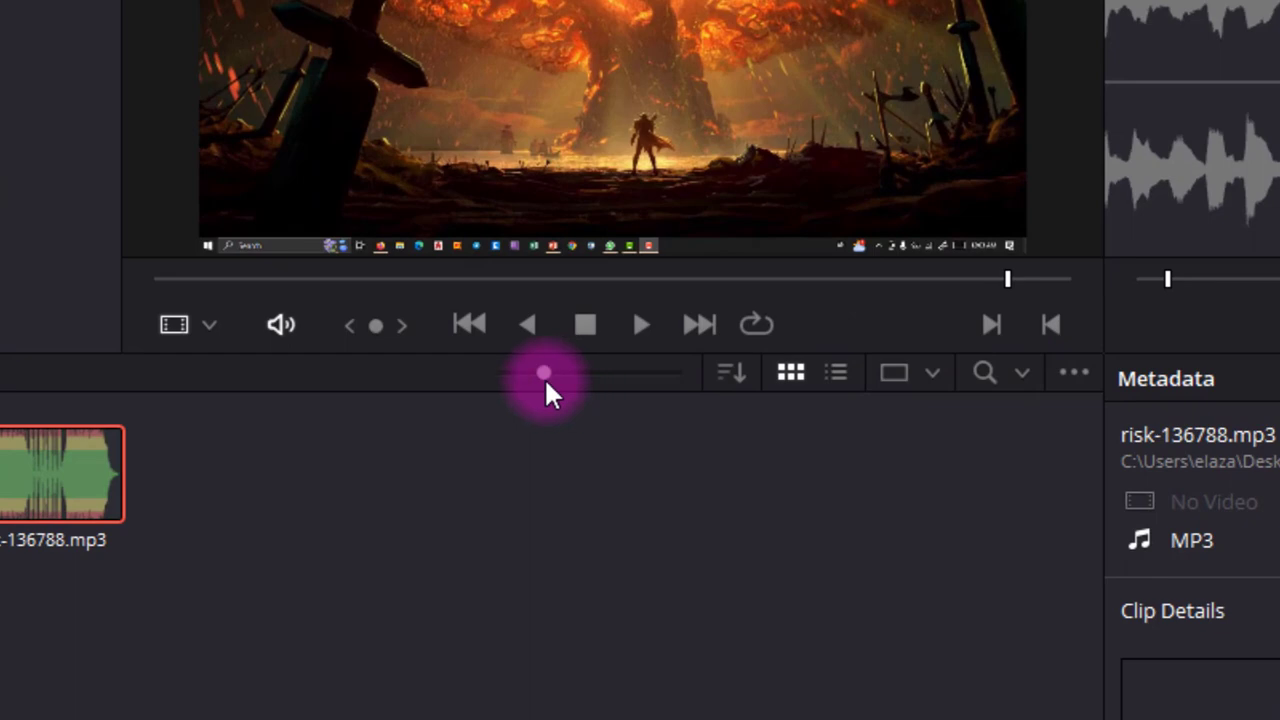
# - Enlarge the media pool thumbnails, and switch to list view to check the video and logo clip details
pyautogui.moveTo(544, 374); pyautogui.dragTo(620, 375)
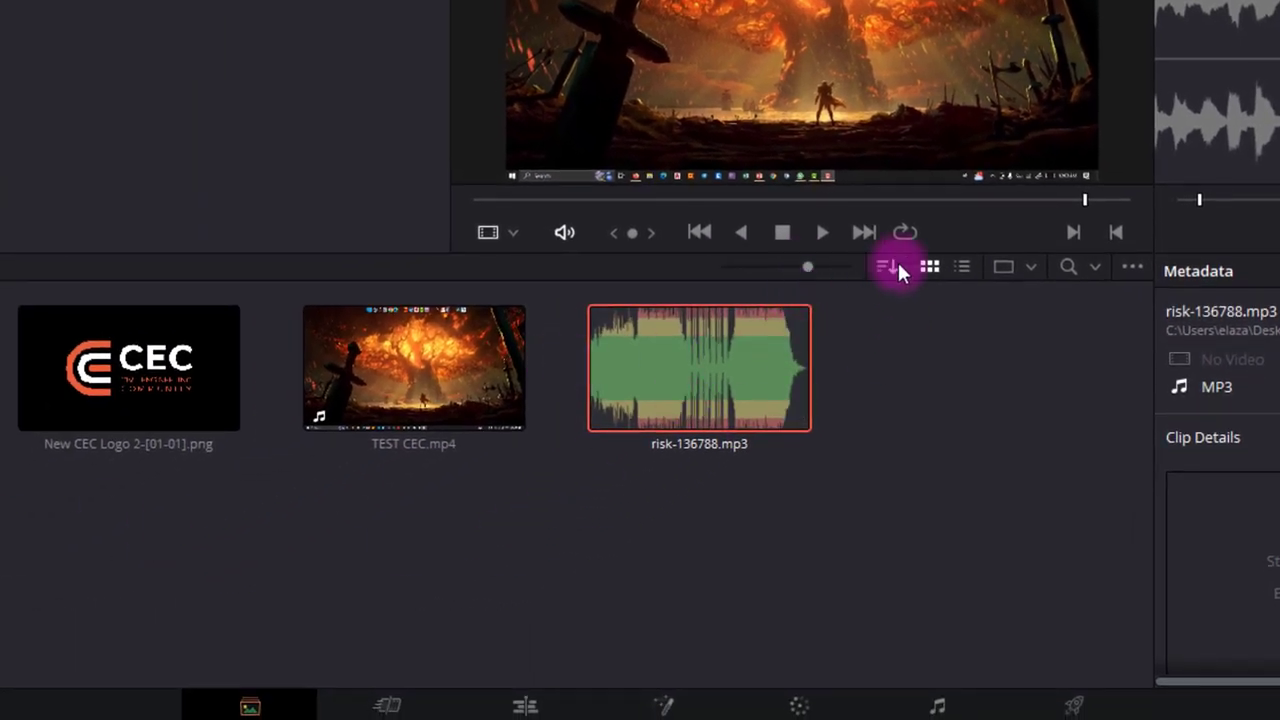
pyautogui.click(898, 264)
pyautogui.click(928, 268)
pyautogui.click(960, 268)
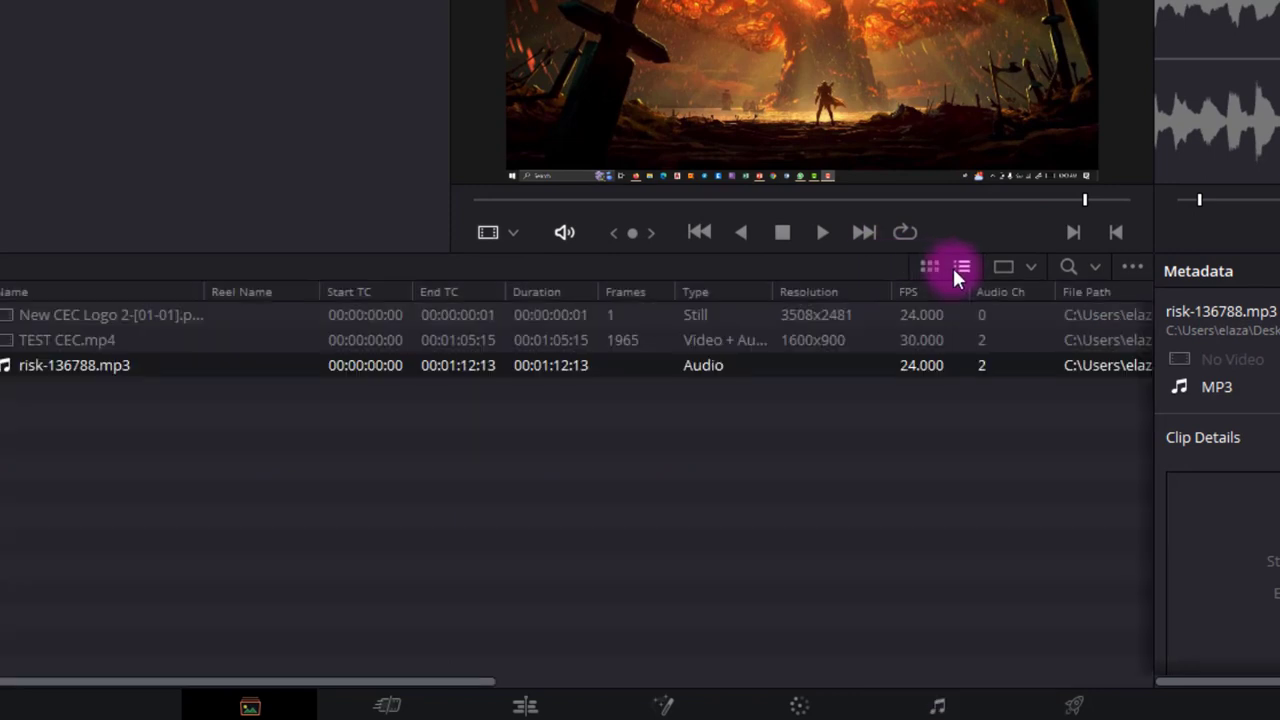
pyautogui.click(697, 340)
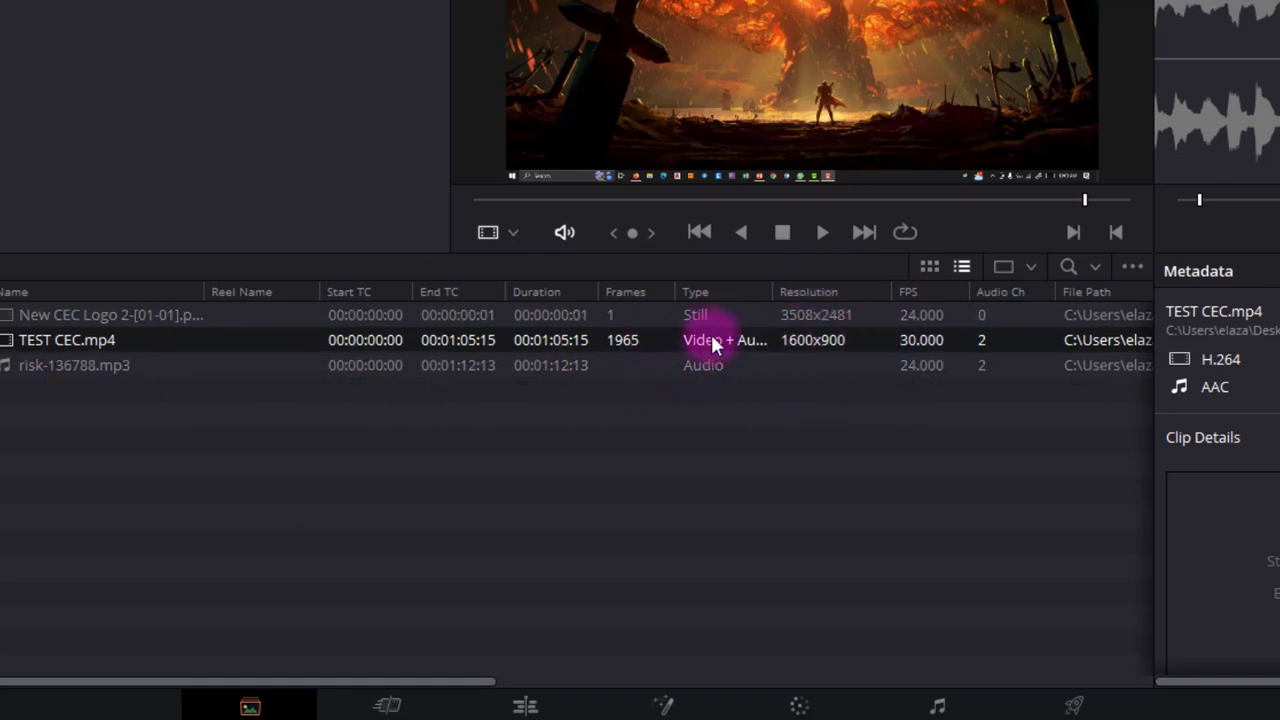
pyautogui.press('Up')
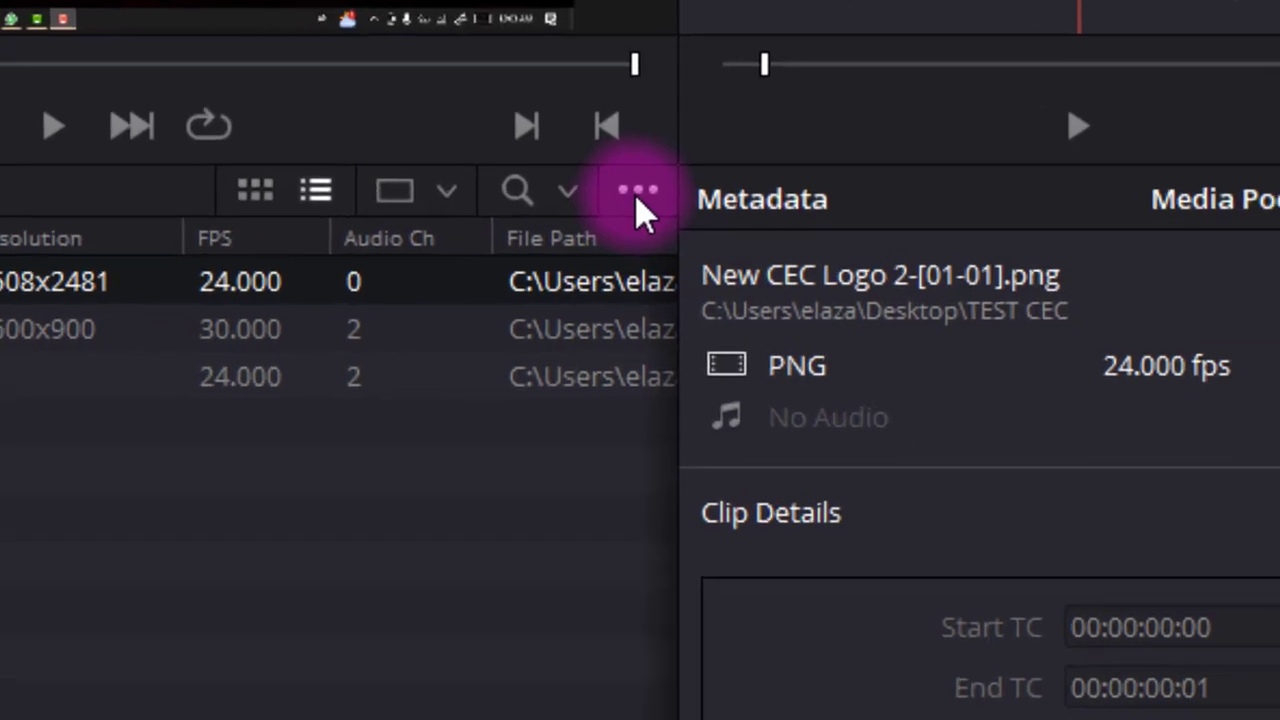
# - Show the filmstrip above the media pool list for the TEST CEC.mp4 clip and mute the viewer's sound
pyautogui.click(1131, 268)
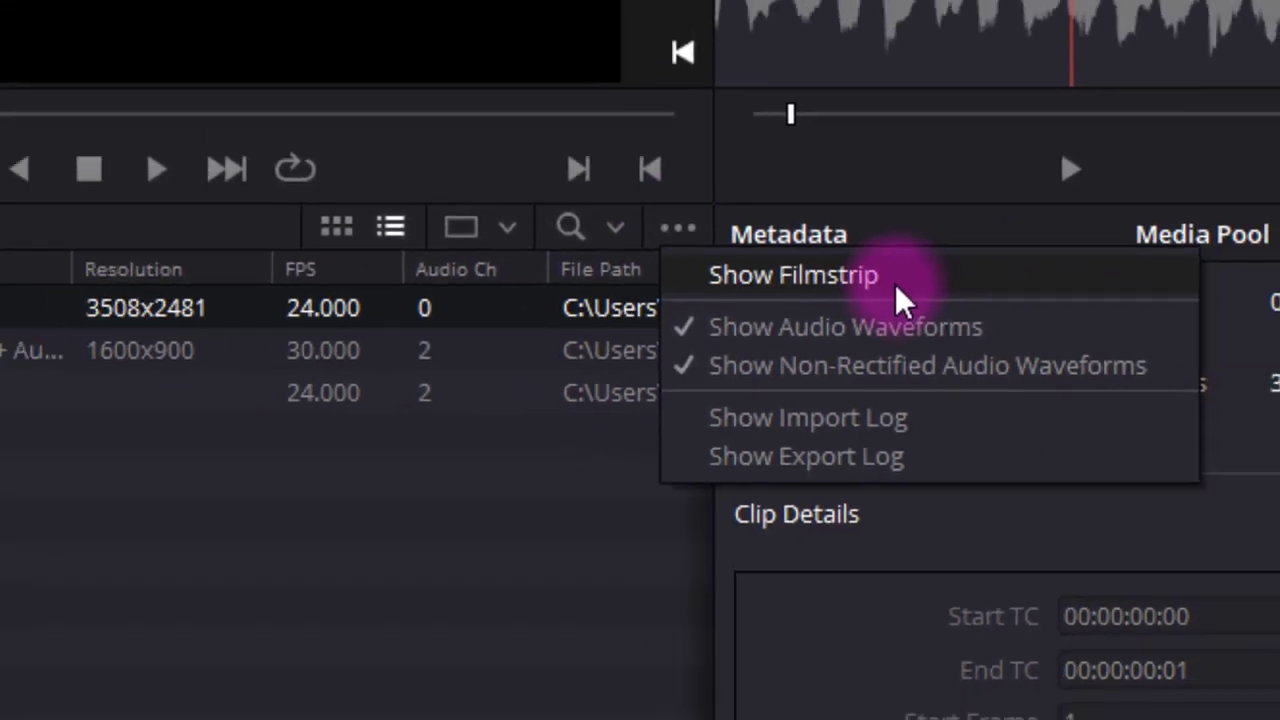
pyautogui.click(850, 262)
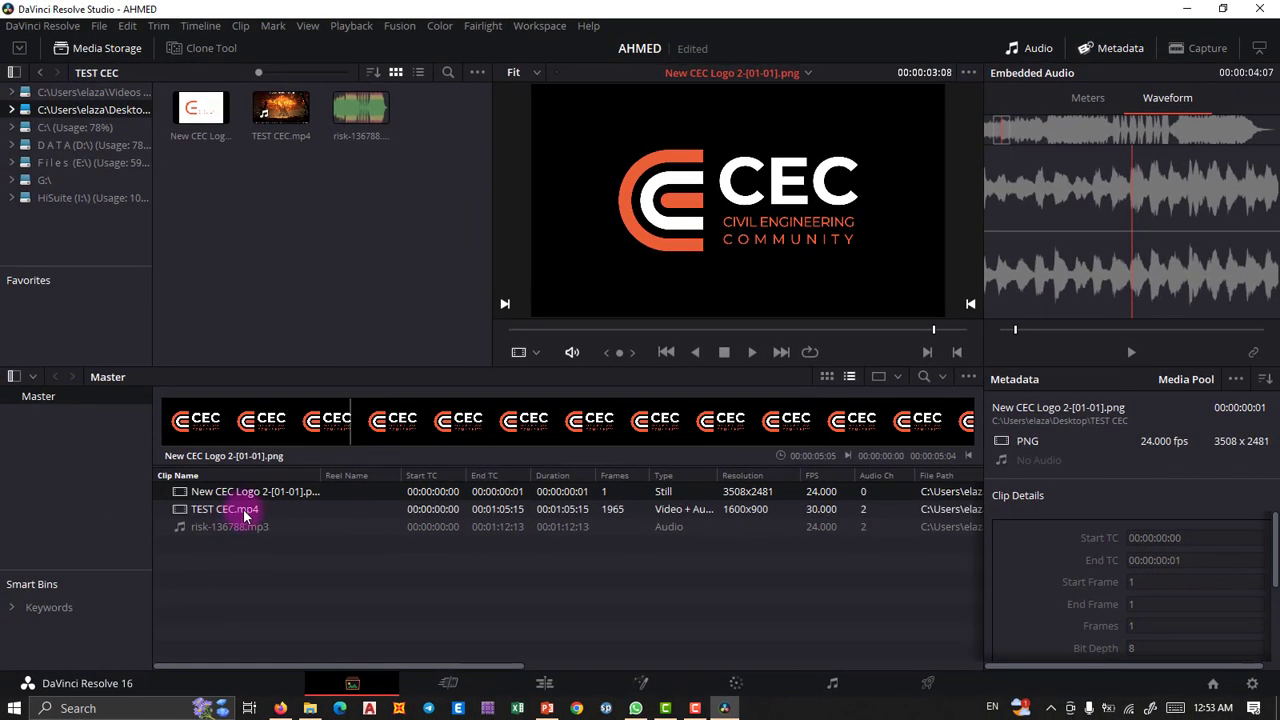
pyautogui.click(256, 512)
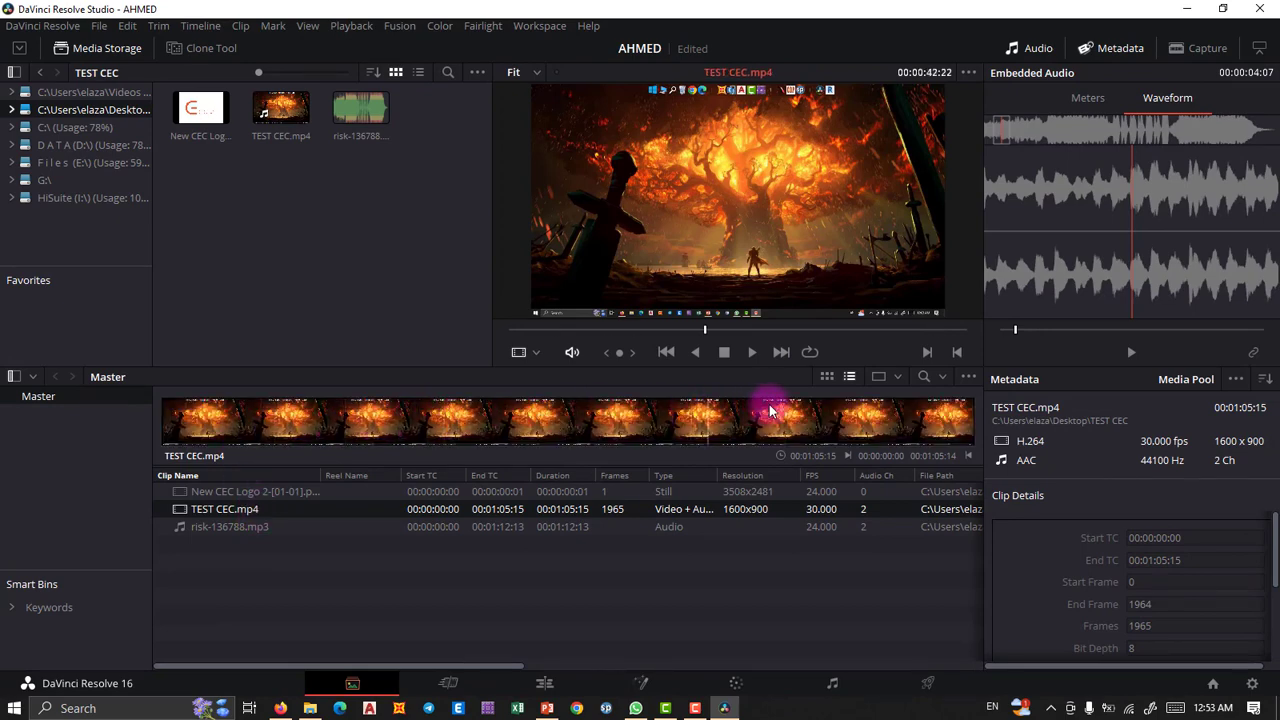
pyautogui.click(572, 352)
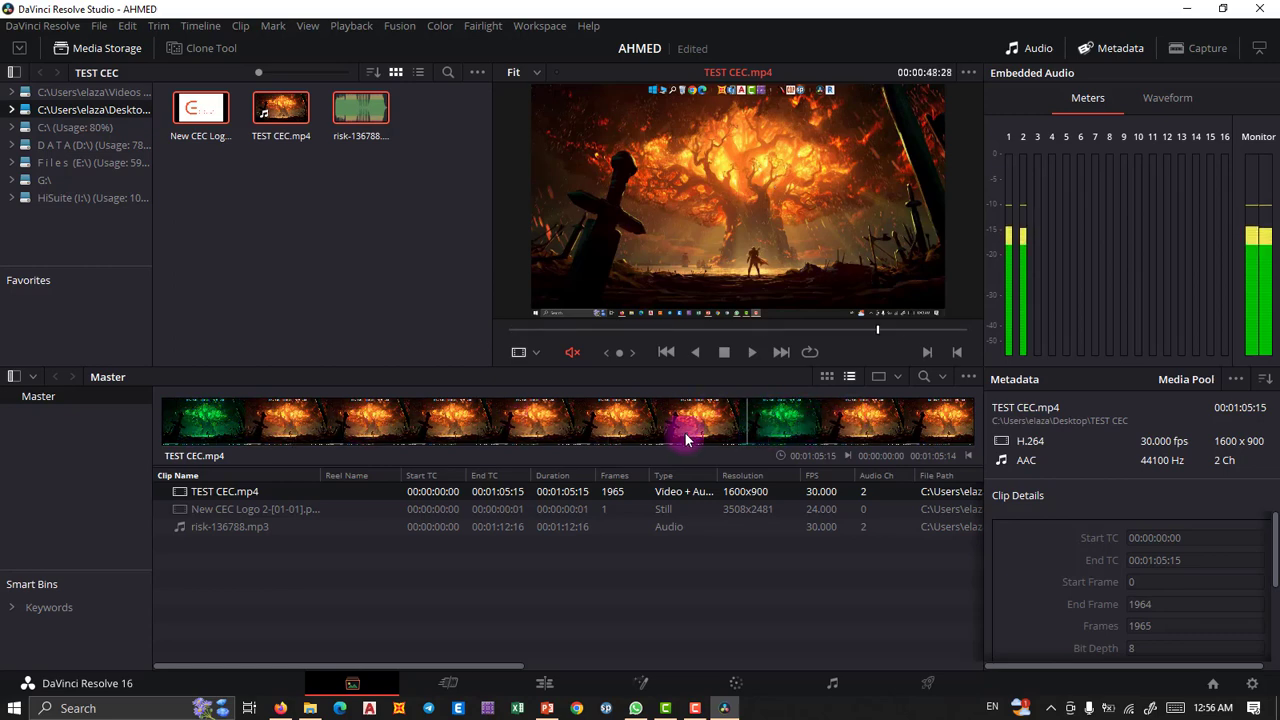
# - Return the media pool to thumbnail view and check the filmstrip setting among its display options
pyautogui.click(826, 377)
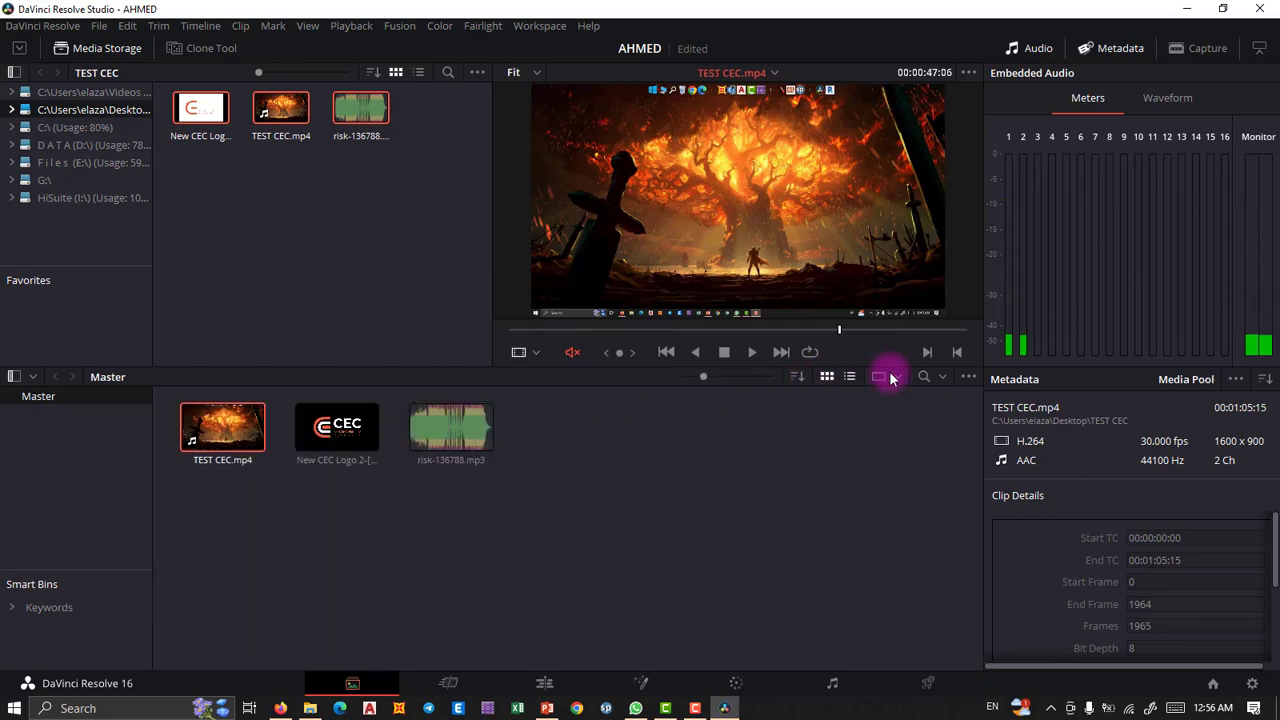
pyautogui.click(967, 377)
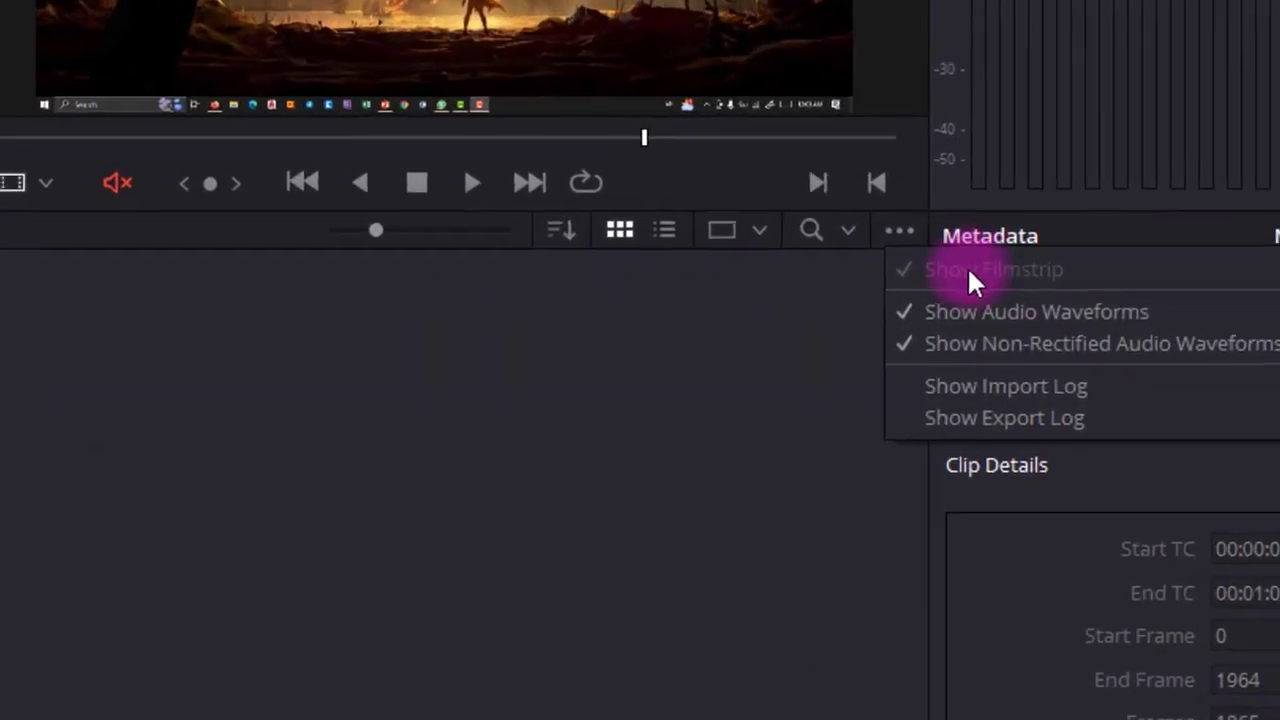
pyautogui.click(895, 225)
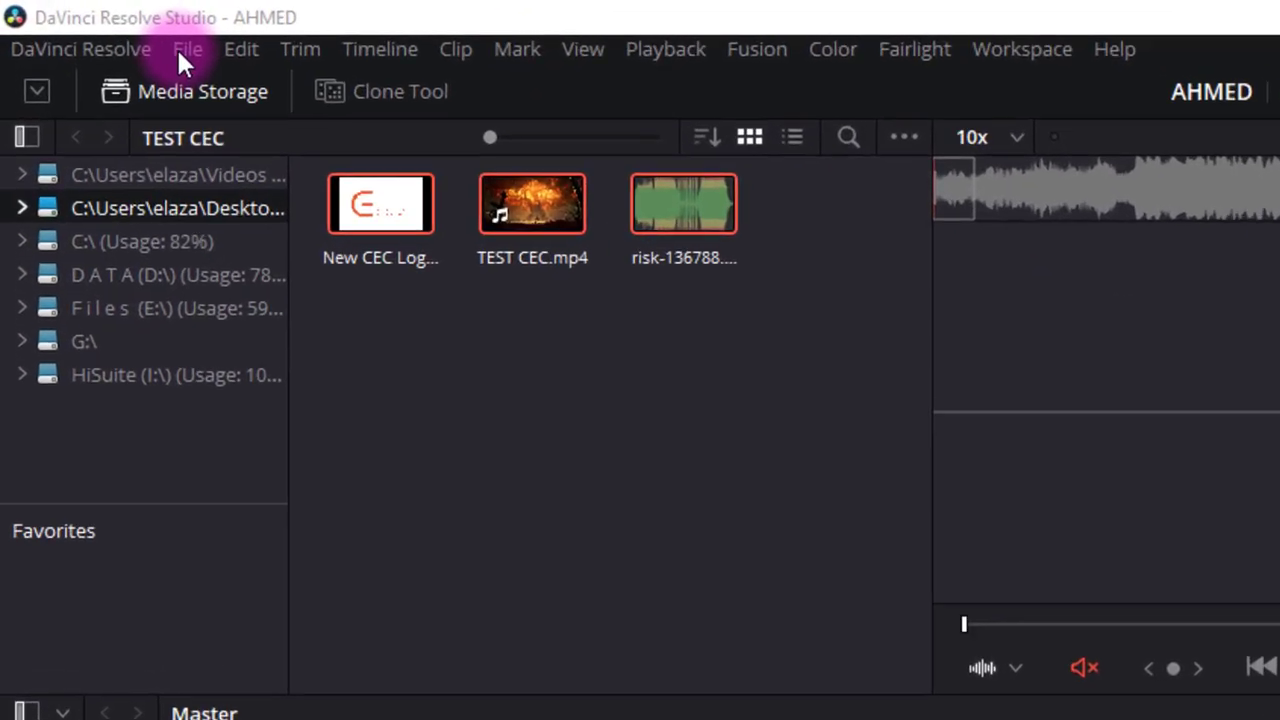
# - Look up the save command and save the project
pyautogui.click(181, 48)
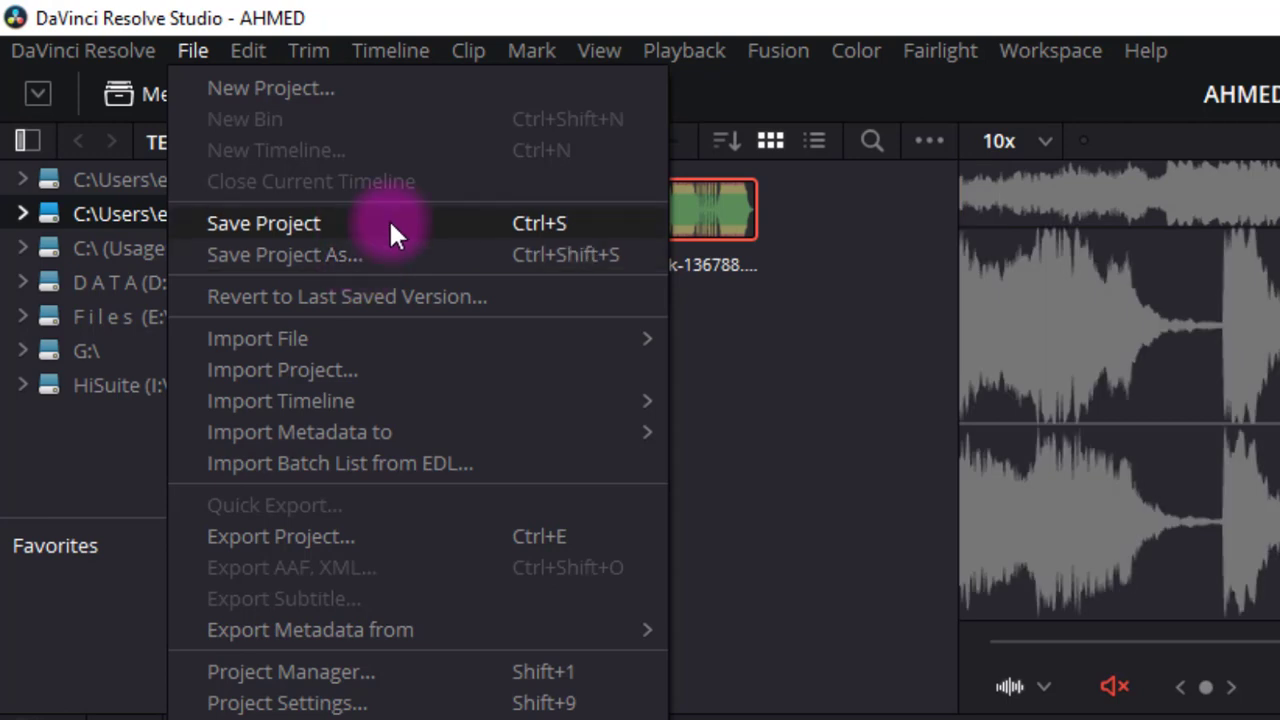
pyautogui.click(199, 44)
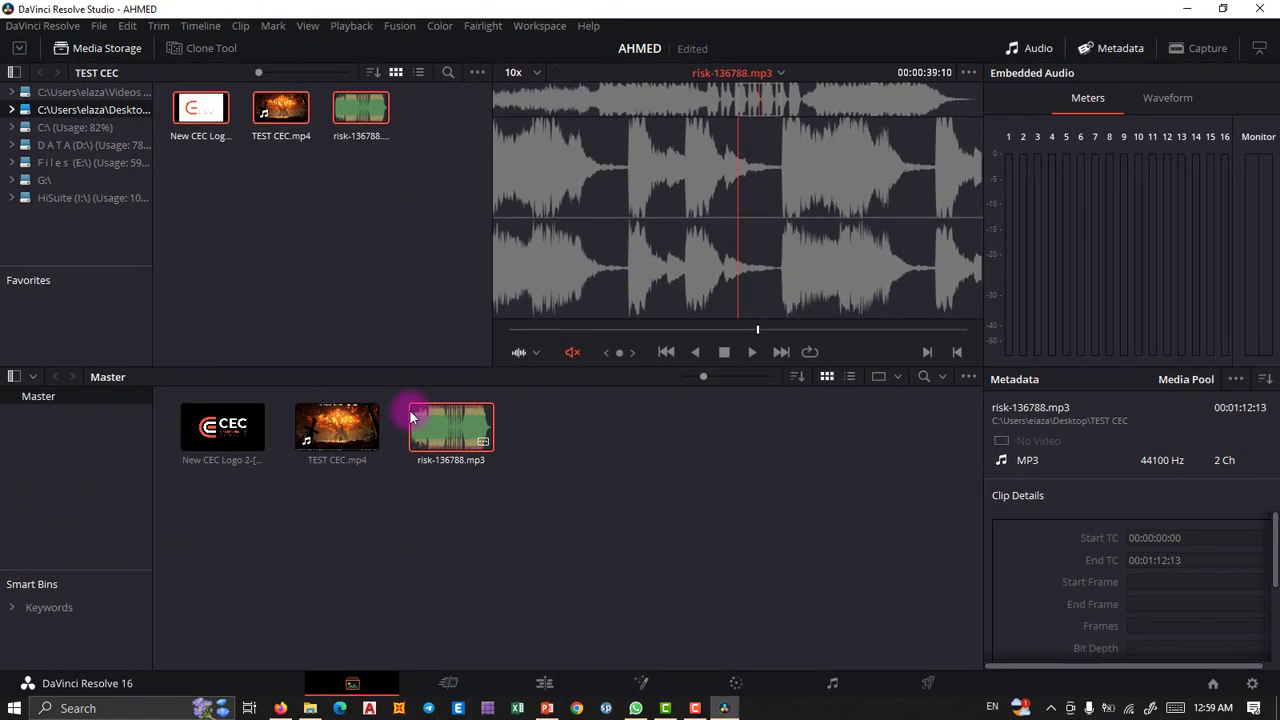
pyautogui.hotkey('ctrl', 's')
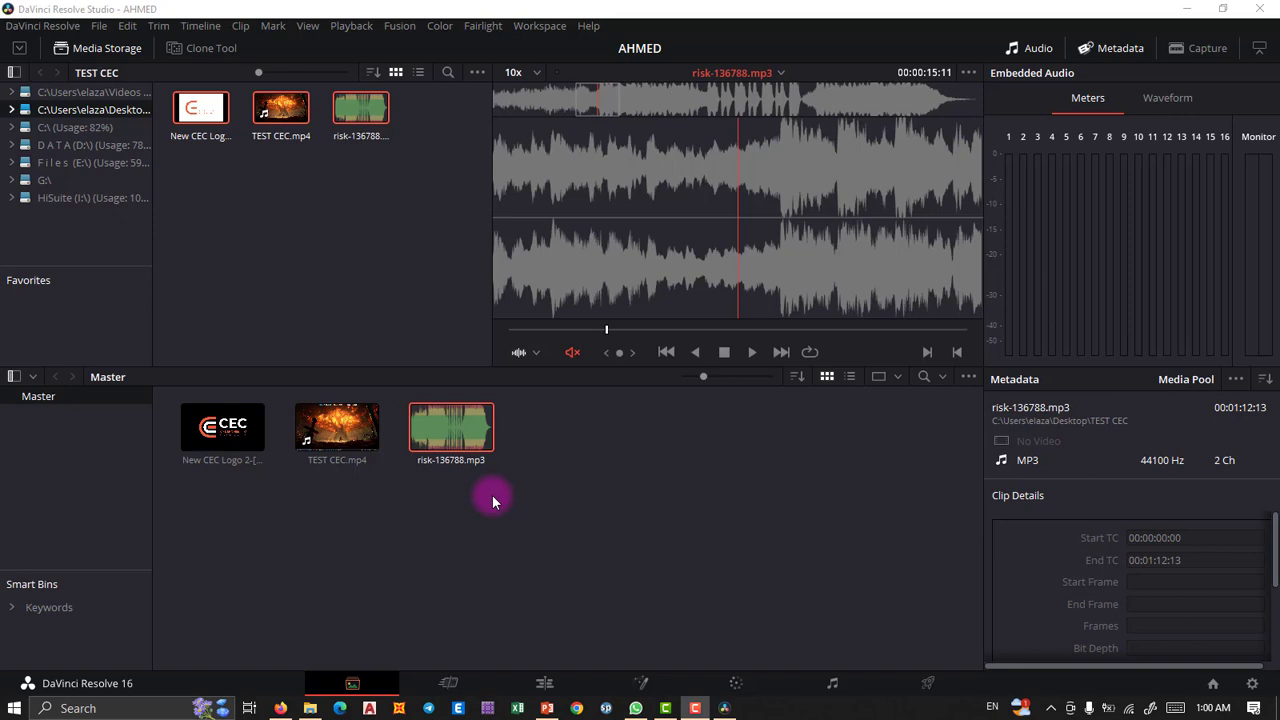
# - Switch to the Cut page
pyautogui.click(450, 684)
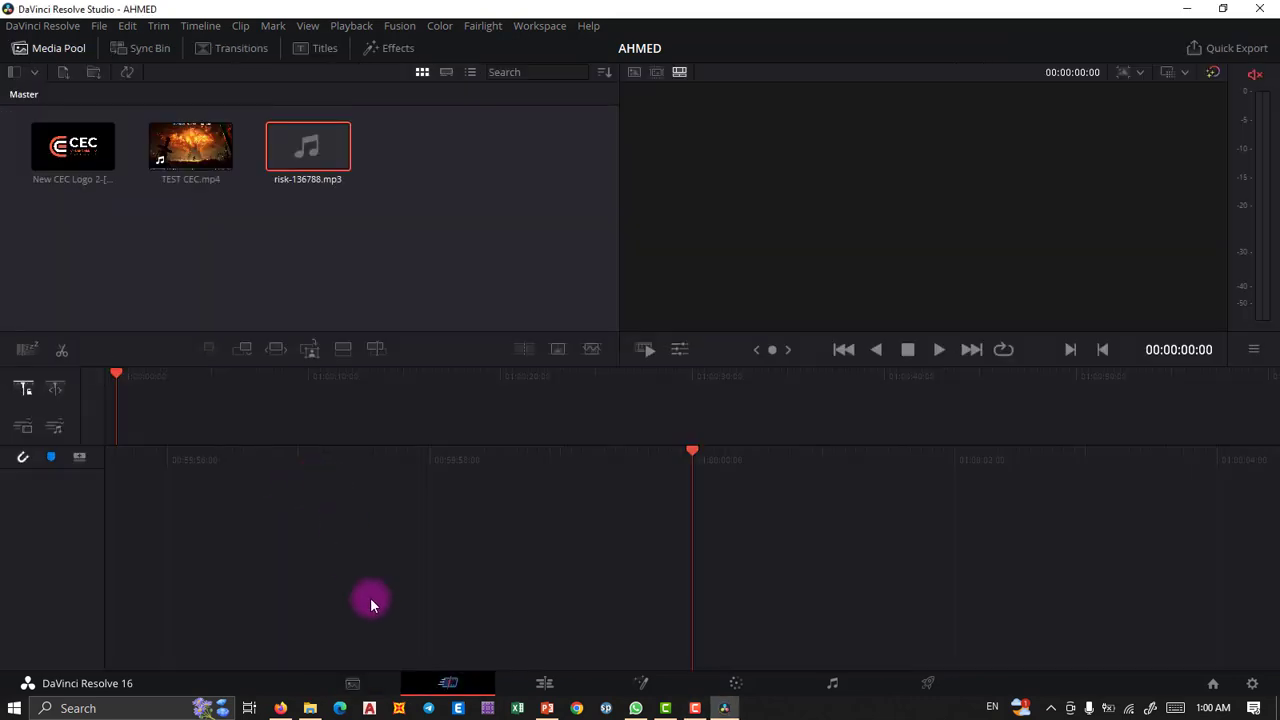
pyautogui.click(605, 500)
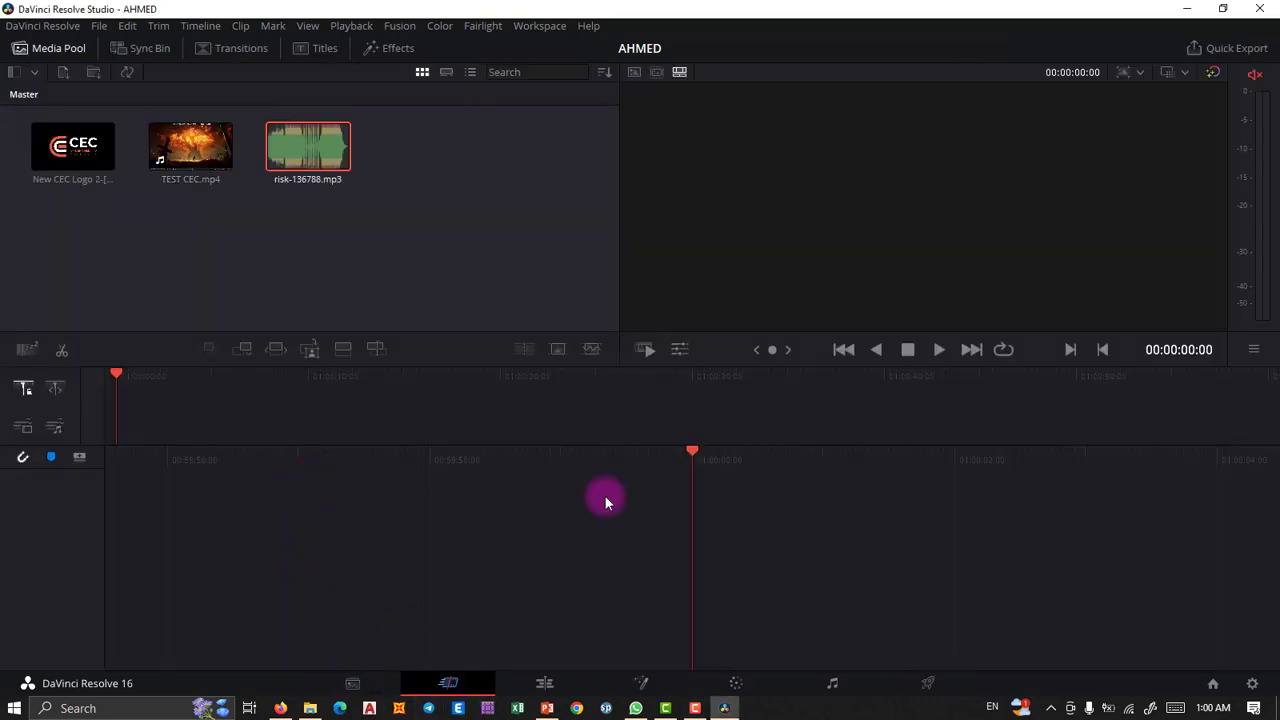